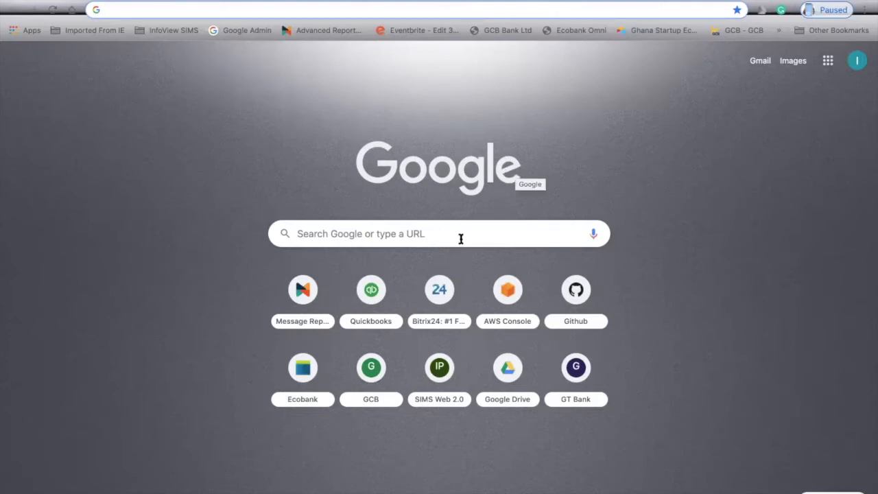
Search Google for 'google drive' using the omnibox suggestion.
mouse_move(604, 293)
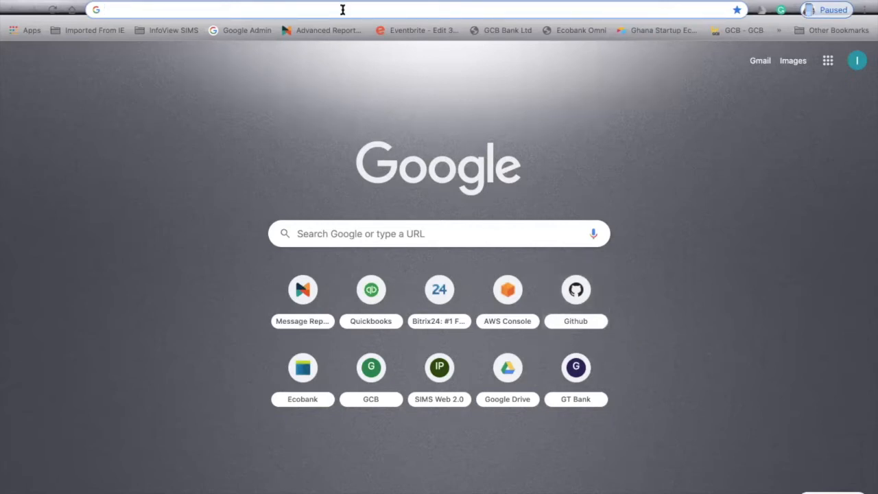
text(googl)
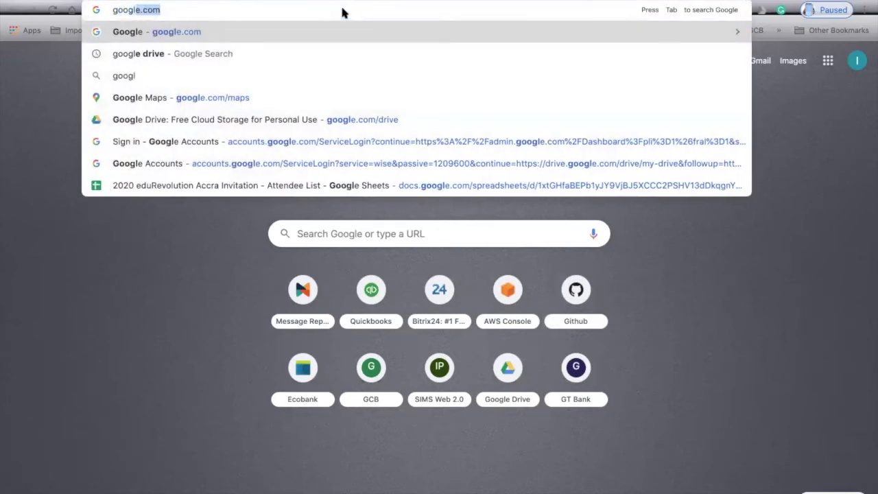
text(e)
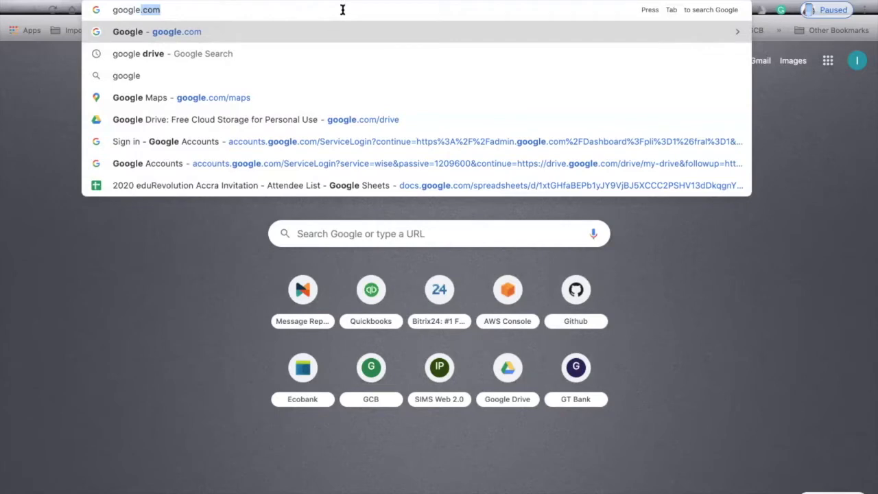
key(Down)
key(Return)
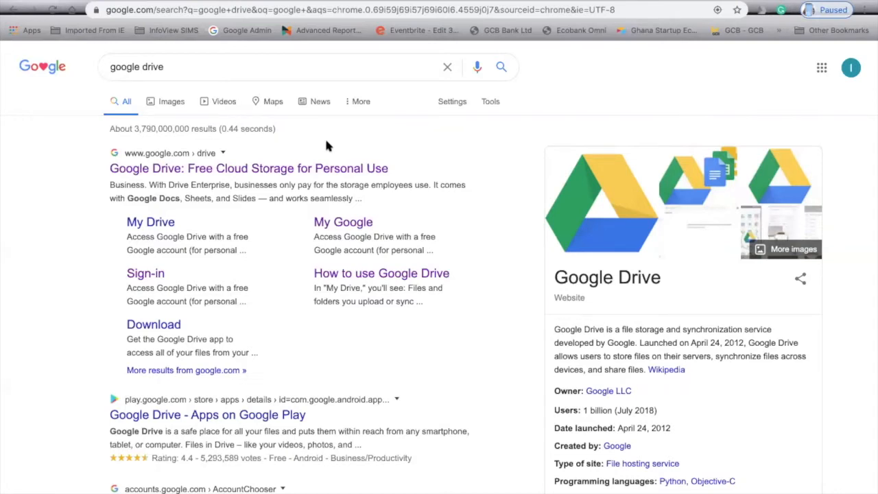
Search 'gmail account', then replace the query with 'google drive' and search again.
drag(213, 69, 89, 69)
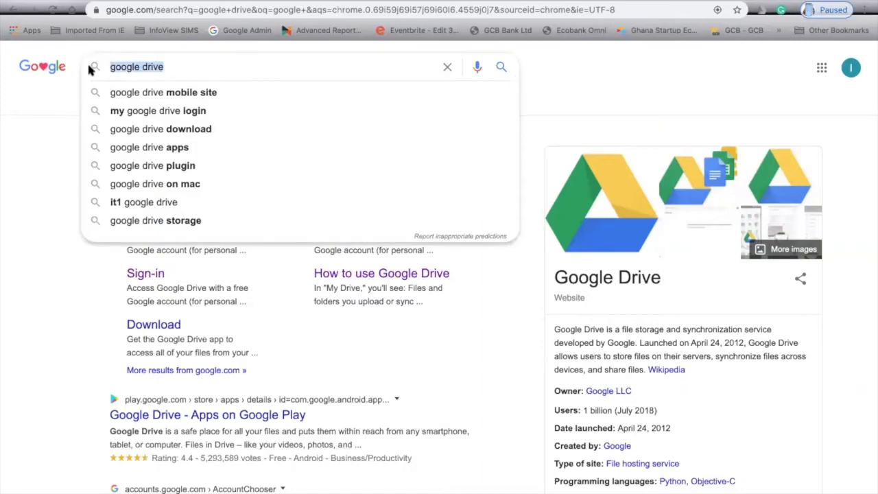
text(gmail account)
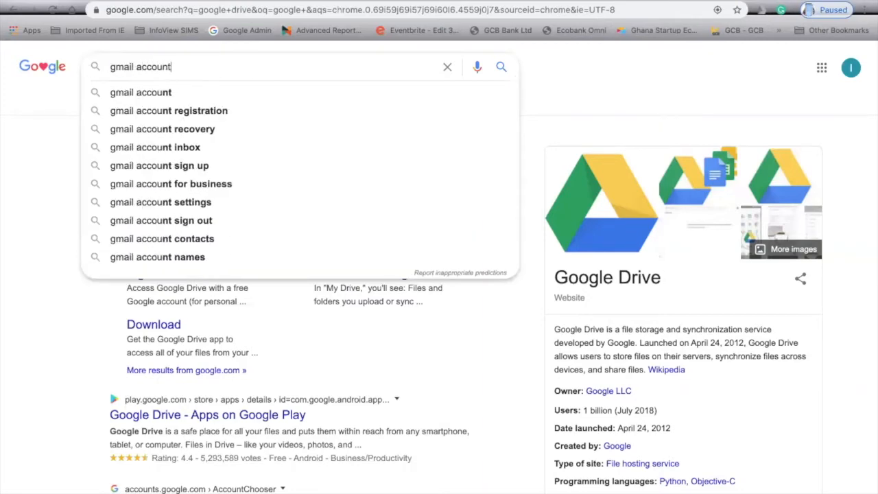
key(Return)
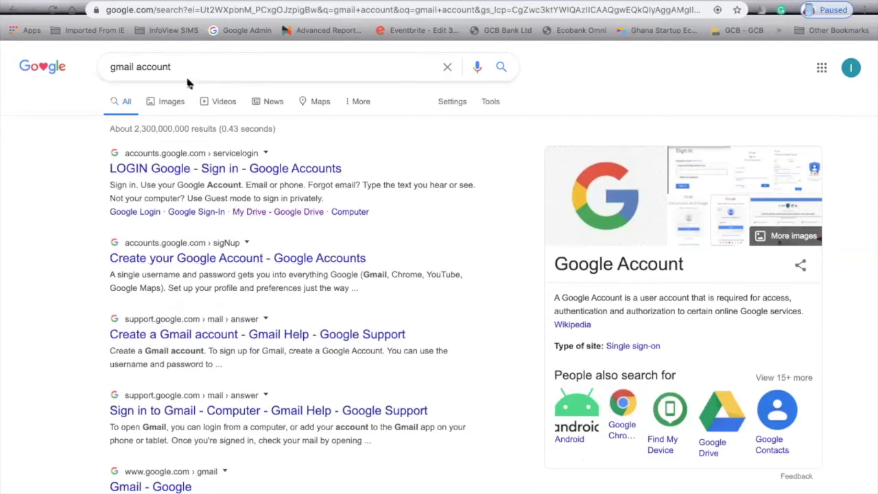
drag(200, 67, 51, 72)
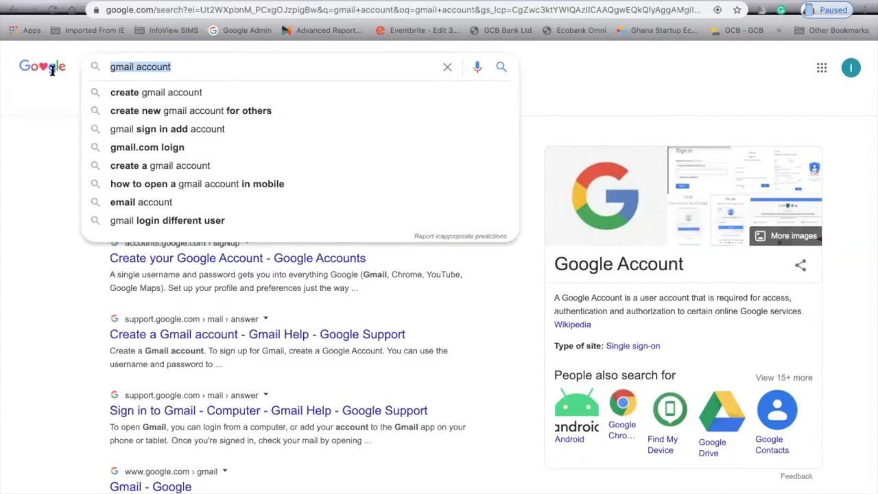
text(g)
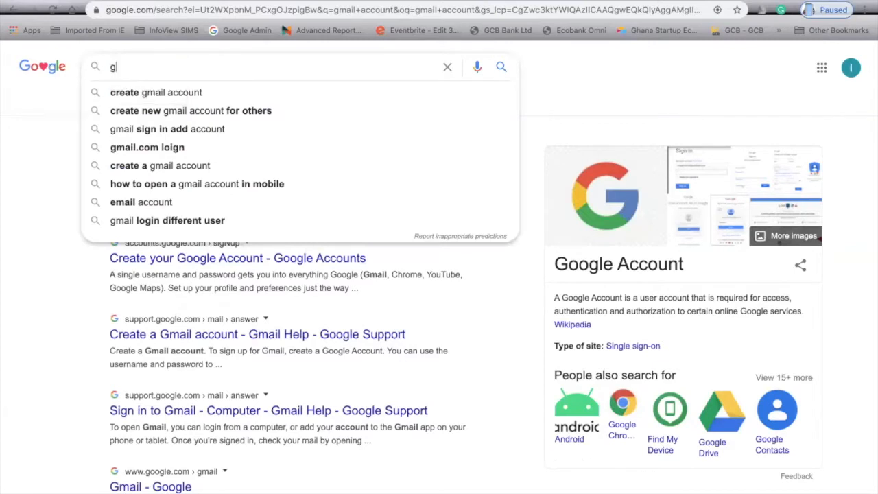
text(oogle drive)
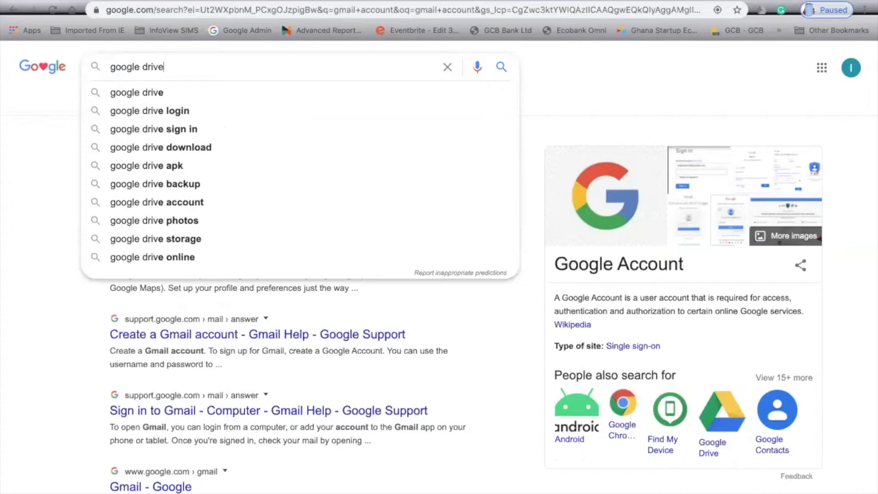
key(Return)
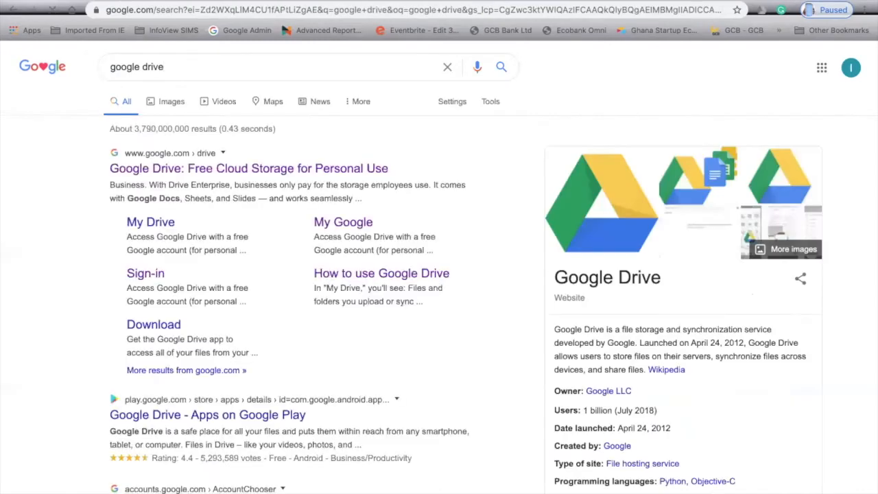
Open Google Drive from the results, sign out of the account, and start a blank tab.
click(155, 274)
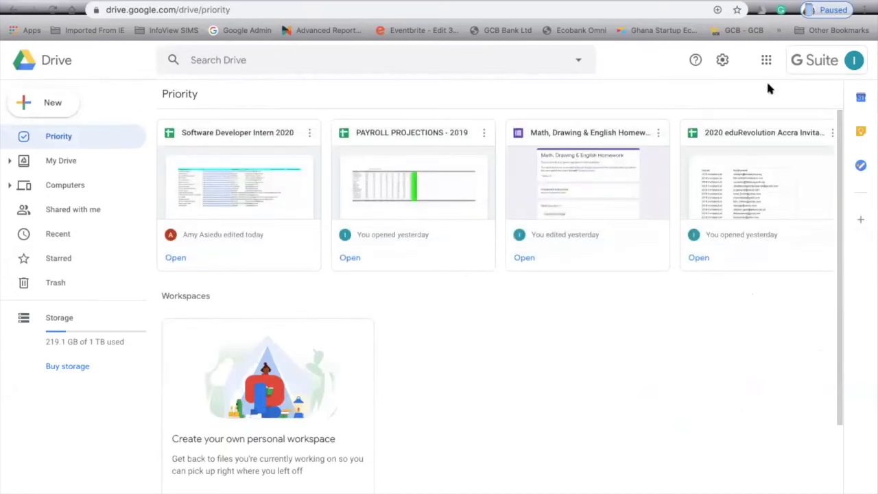
click(854, 60)
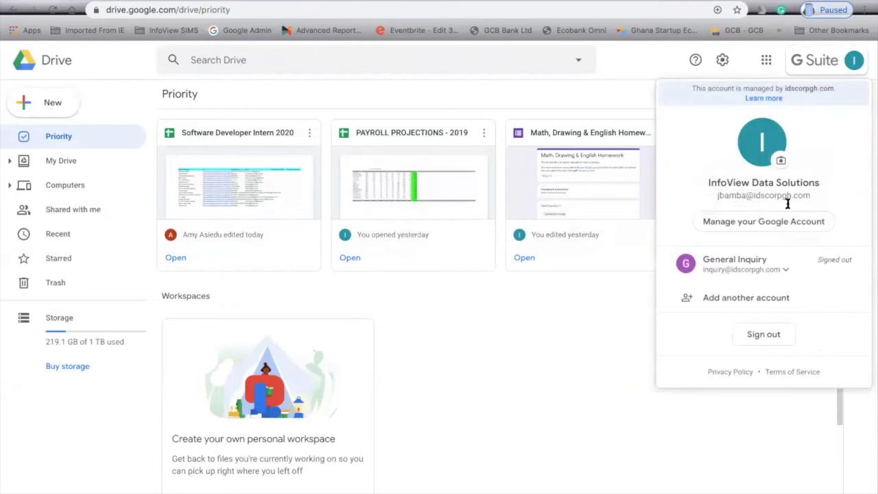
click(763, 334)
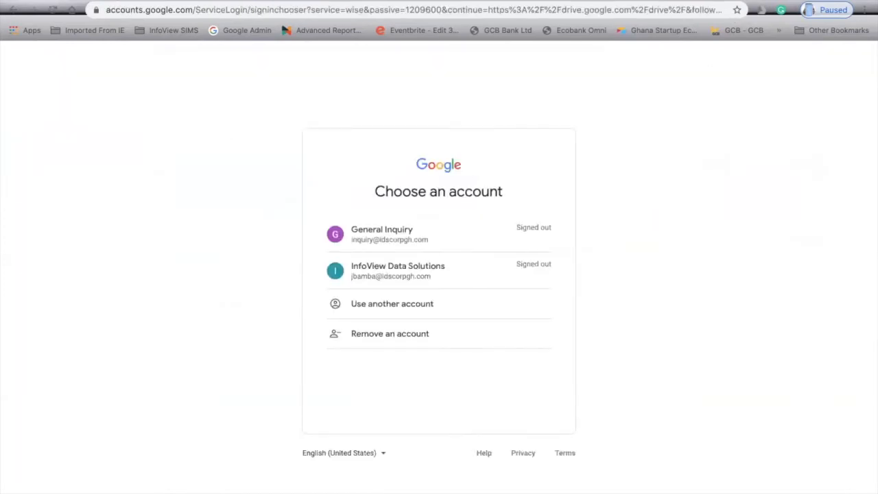
click(674, 1)
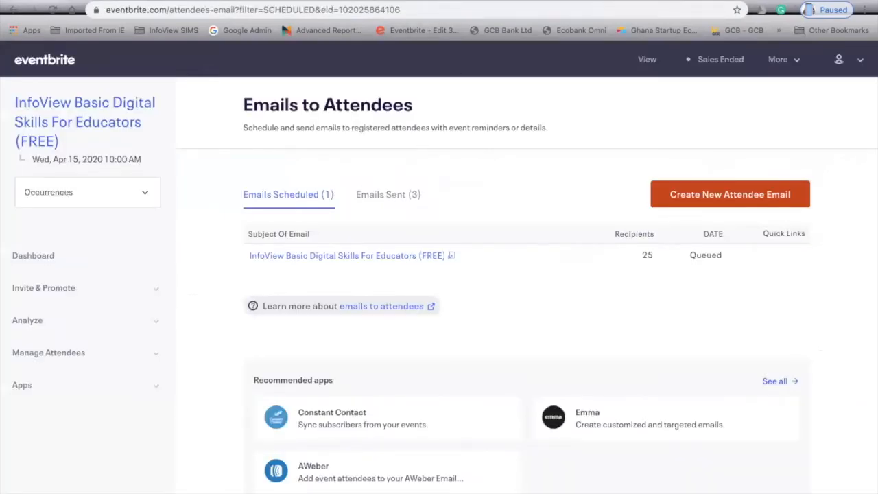
key(ctrl+t)
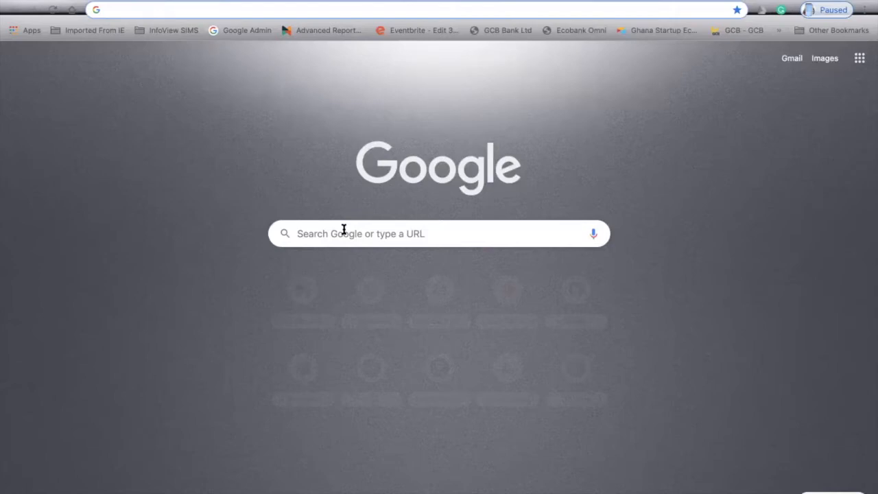
Search 'google dr' and proceed to Google Drive's sign-in page.
text(google dr)
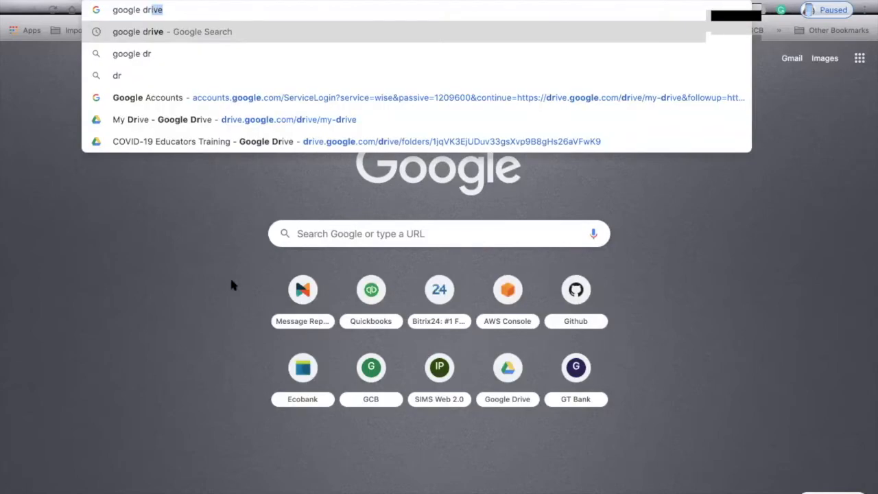
click(167, 38)
click(176, 63)
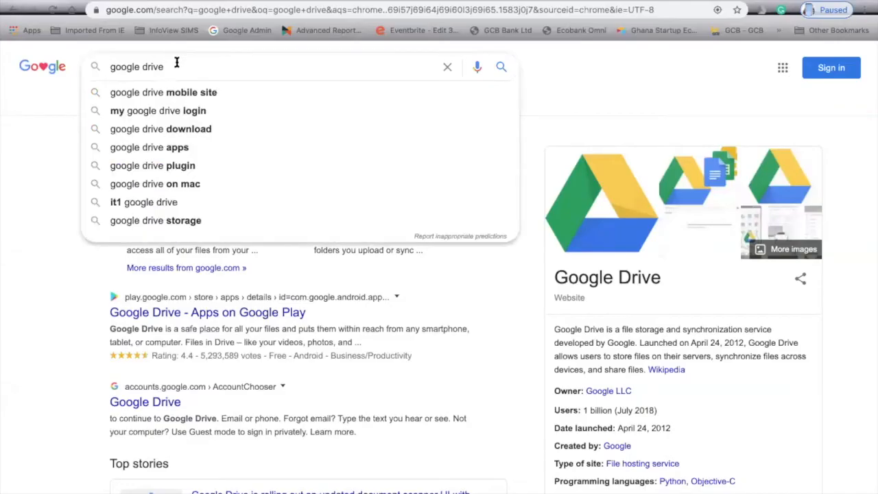
key(Return)
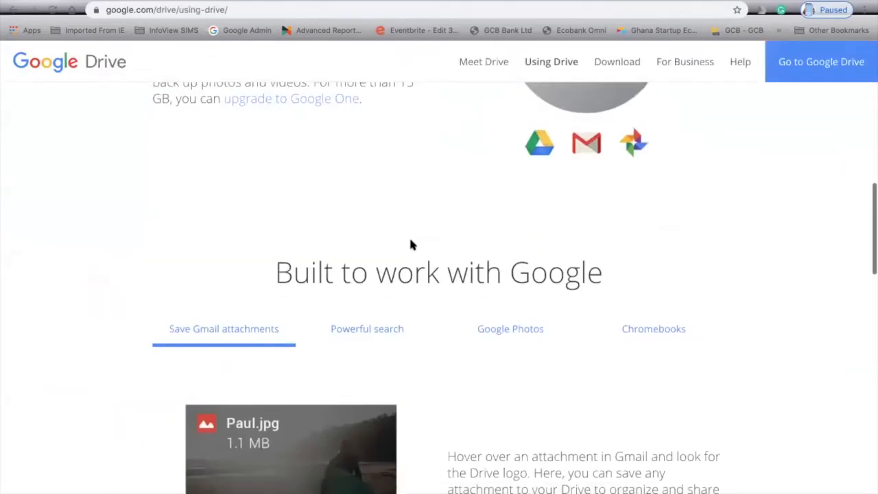
scroll(410, 243, down, 2)
click(812, 63)
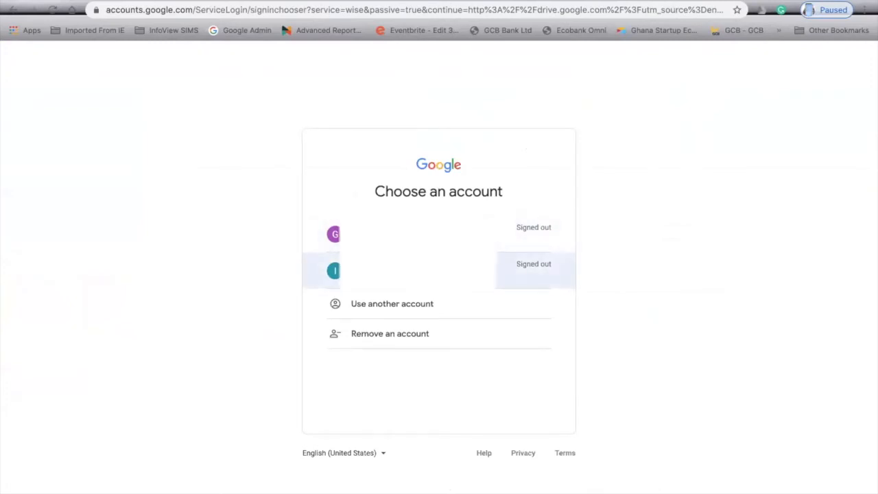
Choose the work account and sign in with its password.
click(528, 271)
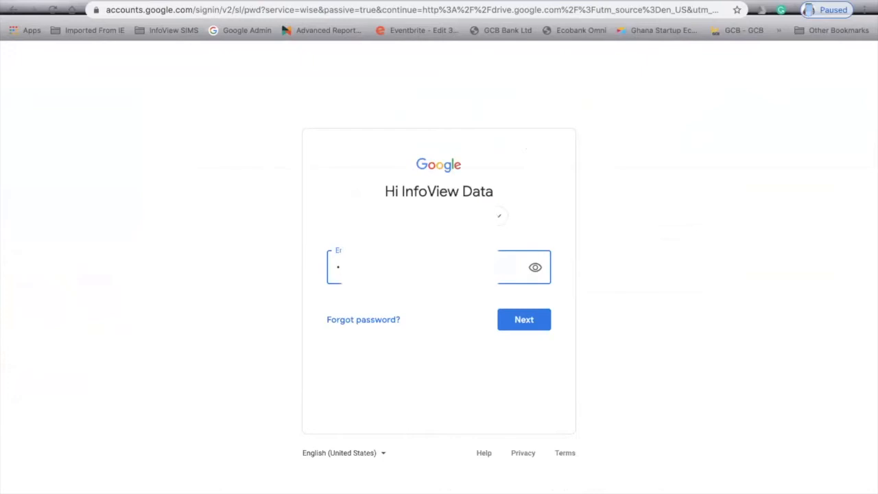
text(•)
click(519, 321)
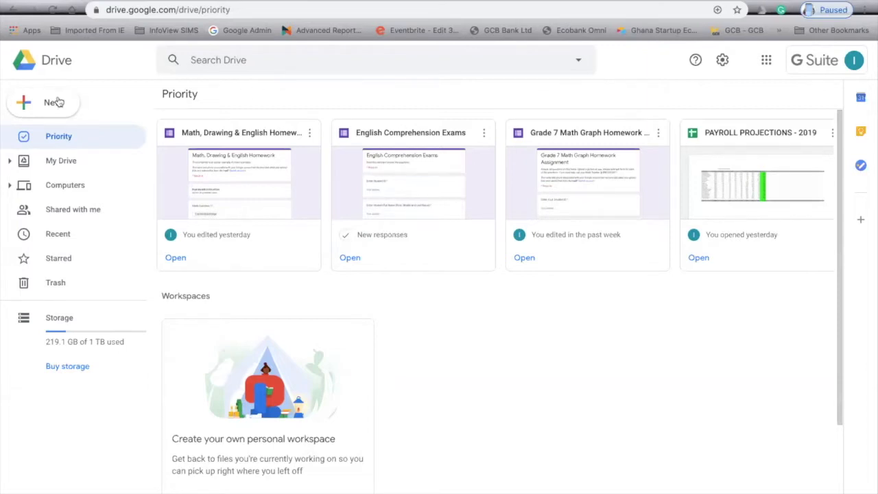
Create a blank Google Docs document from Drive's New menu and dismiss the Grammarly popup.
click(30, 102)
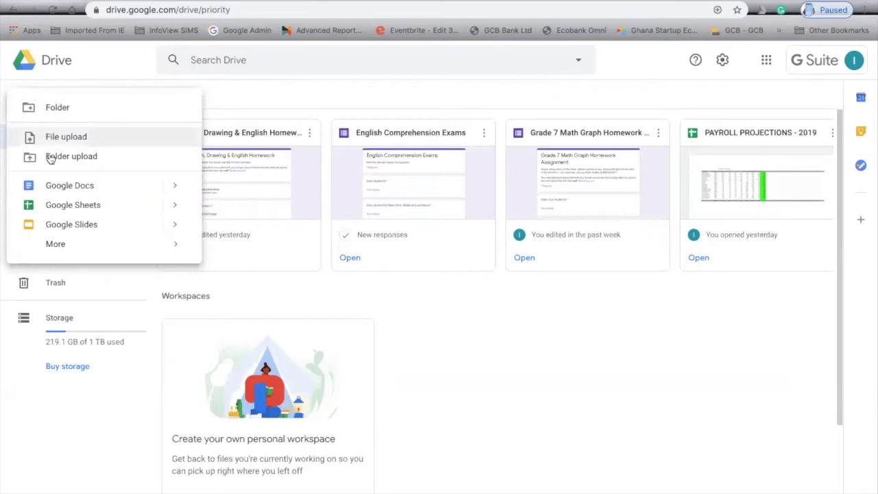
click(69, 185)
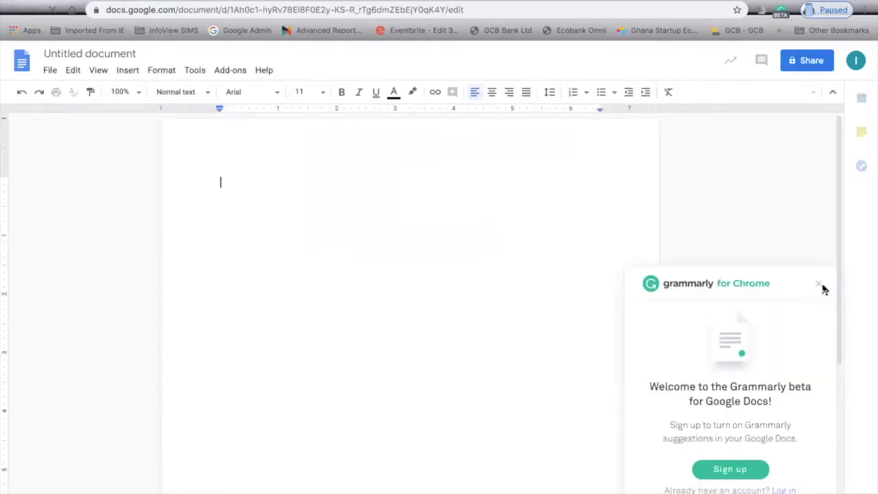
click(817, 283)
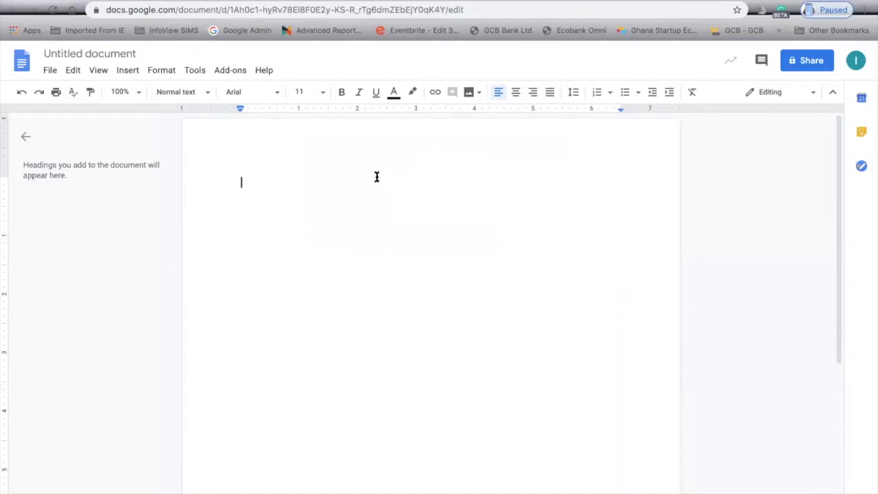
Type the heading 'Instruction for lesson on week 1'.
text(Instru)
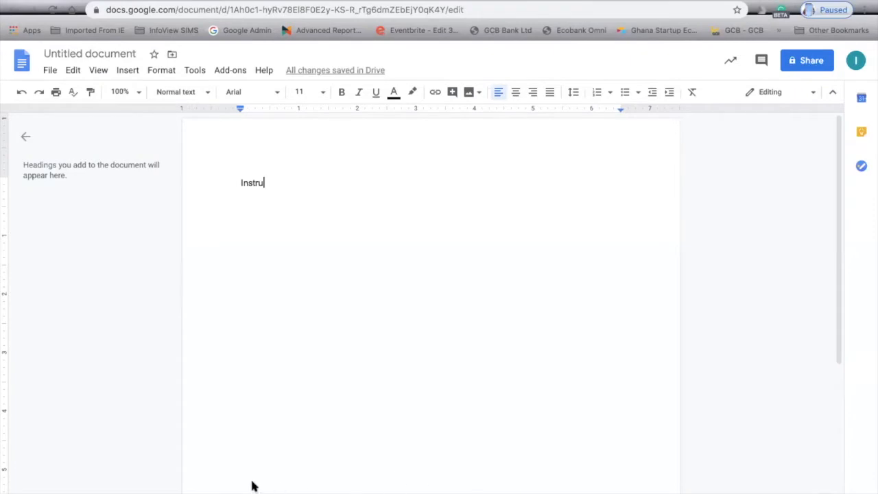
text(ction for Iss)
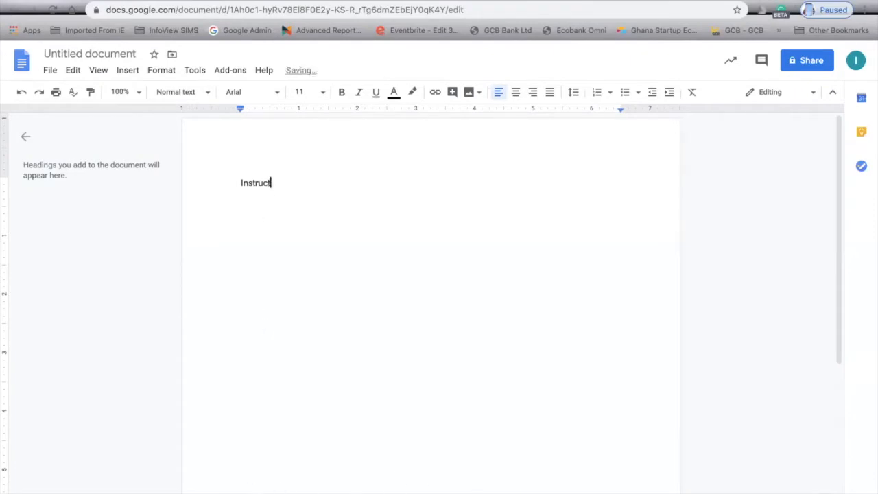
key(BackSpace)
key(BackSpace)
text(esson on week 1)
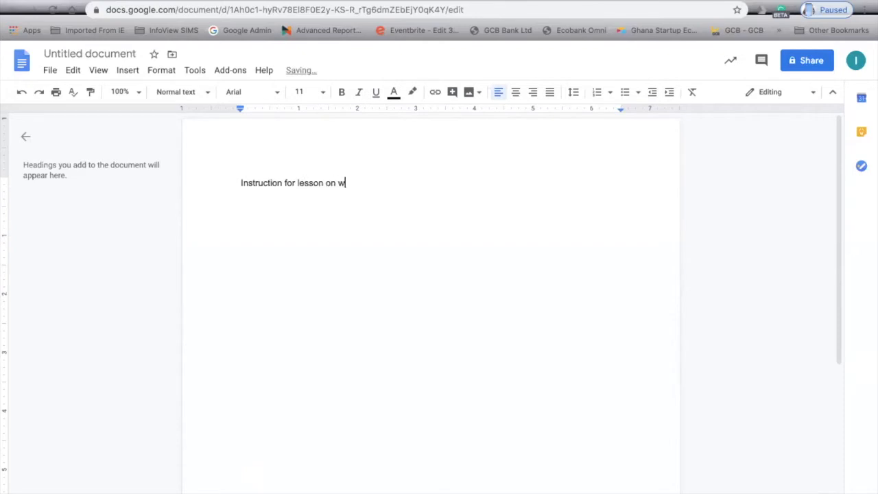
key(Return)
Add five lines of placeholder text below the heading.
text(sfs)
key(BackSpace)
key(BackSpace)
text(sadflaksjdflaksjdf;lkas;ldfkjas'df)
key(Return)
text(asldfjasldfkjlasdkf)
key(Return)
text(asldkflaskjdfl;kasj)
key(Return)
text(asldfijasdkjfjlask)
key(Return)
text(asdlfkjalsdkfl)
key(Return)
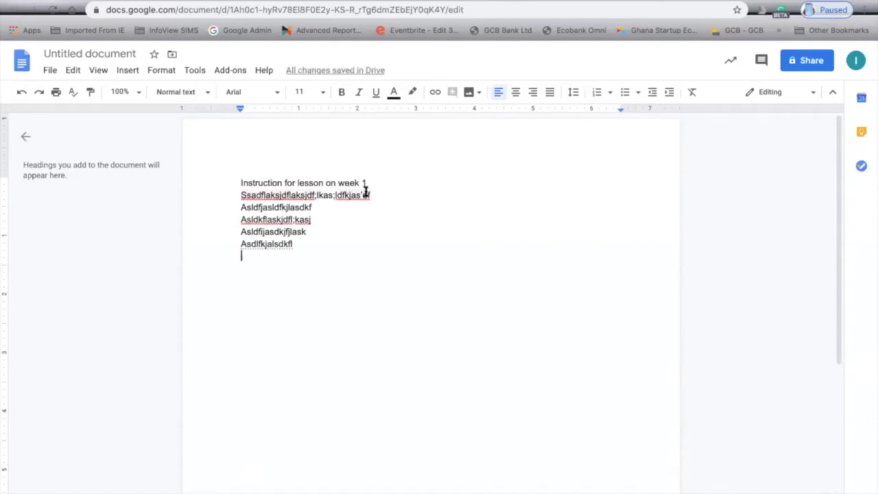
Title the document 'Instruction for lesson on week 1'.
click(117, 53)
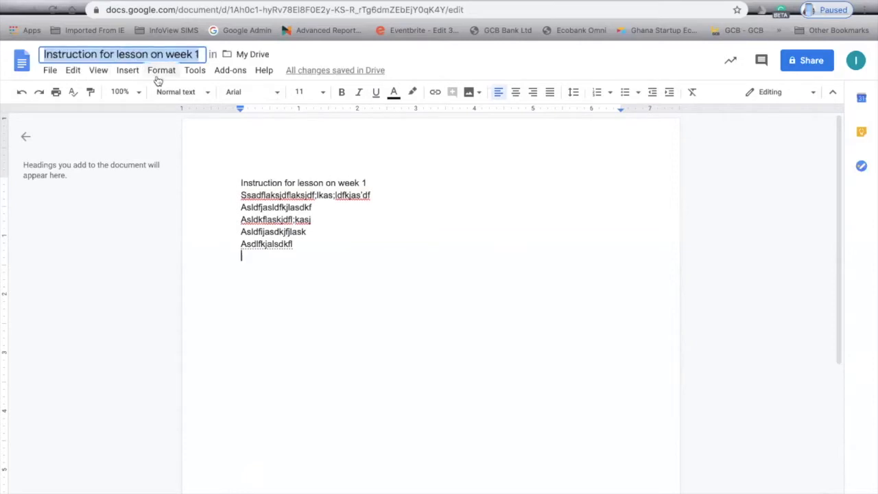
key(Right)
key(Return)
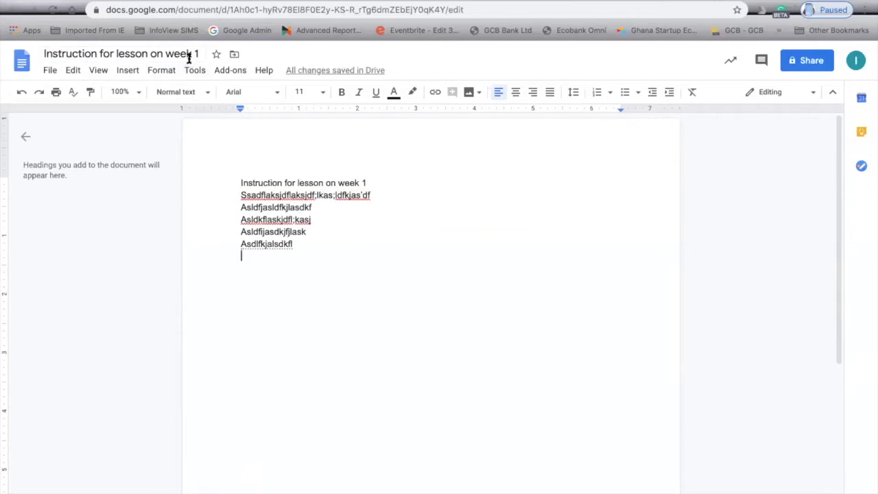
Open the document's Share dialog and its Advanced sharing settings.
click(814, 64)
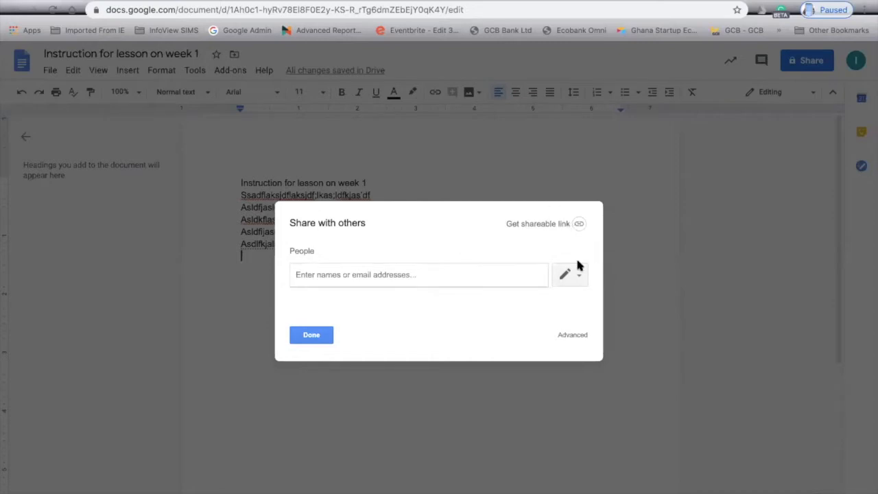
click(574, 336)
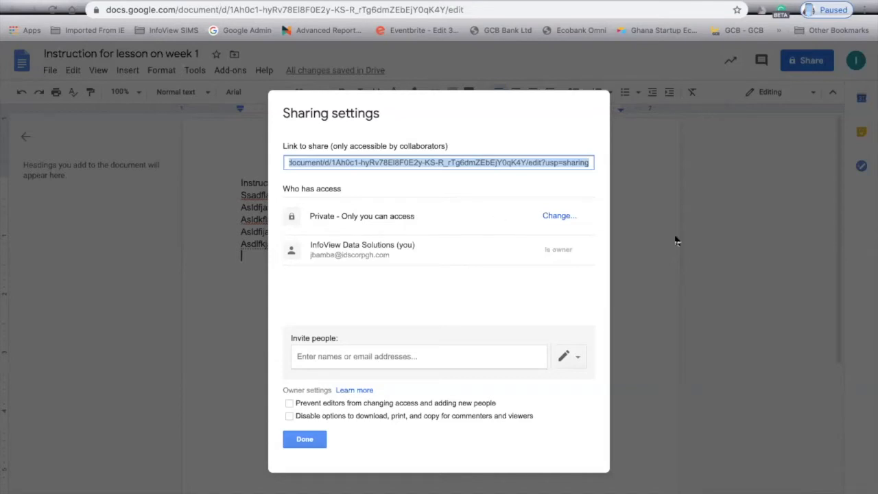
Turn link sharing on so anyone with the link can view, and save.
click(558, 217)
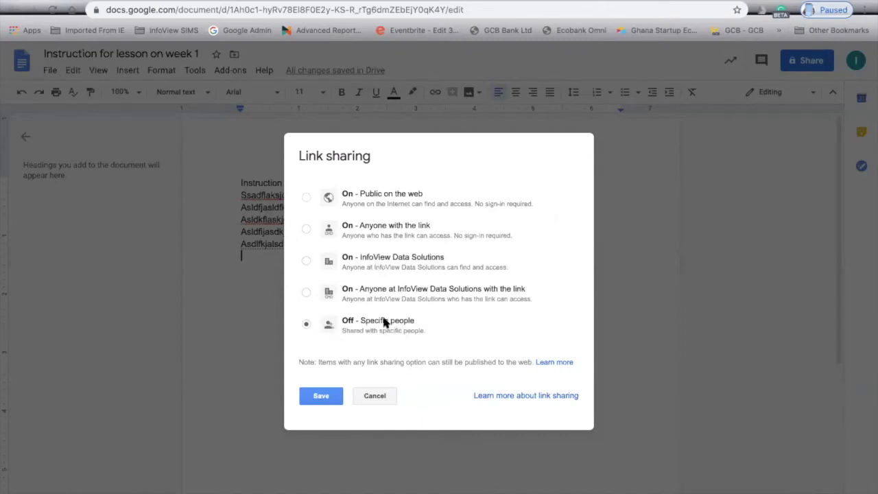
click(306, 230)
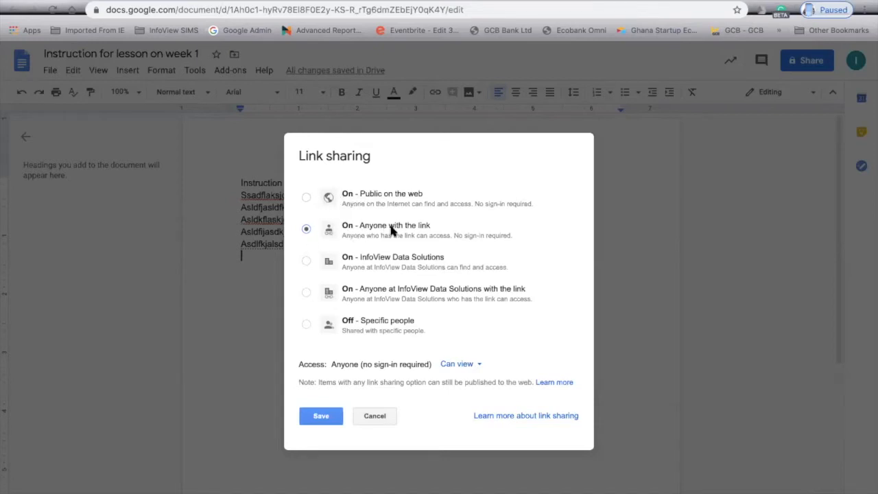
click(321, 415)
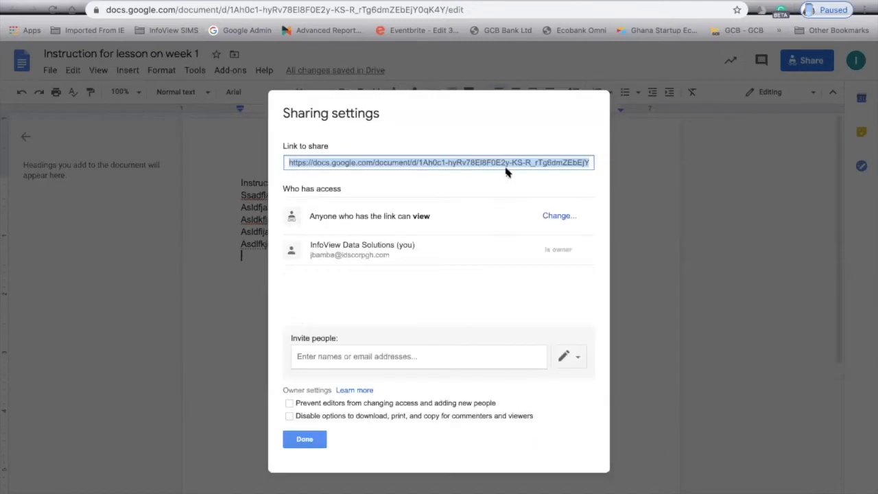
Copy the document's share link and close the sharing settings.
right_click(508, 156)
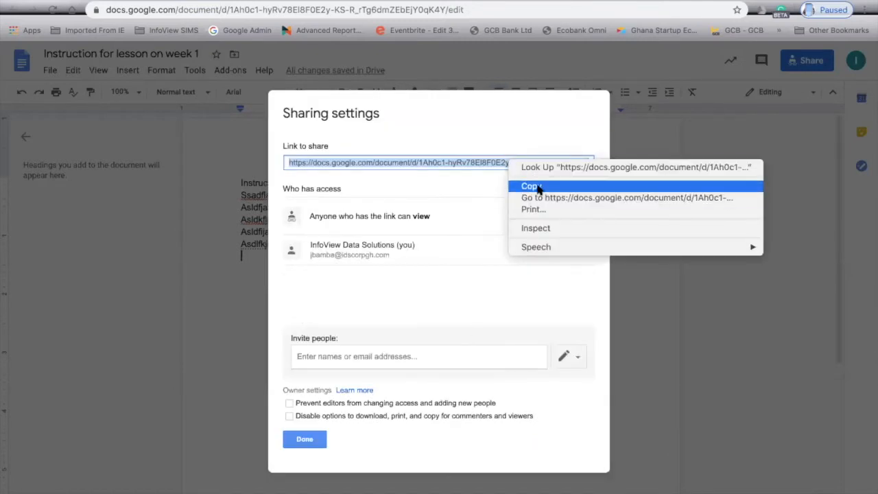
right_click(464, 162)
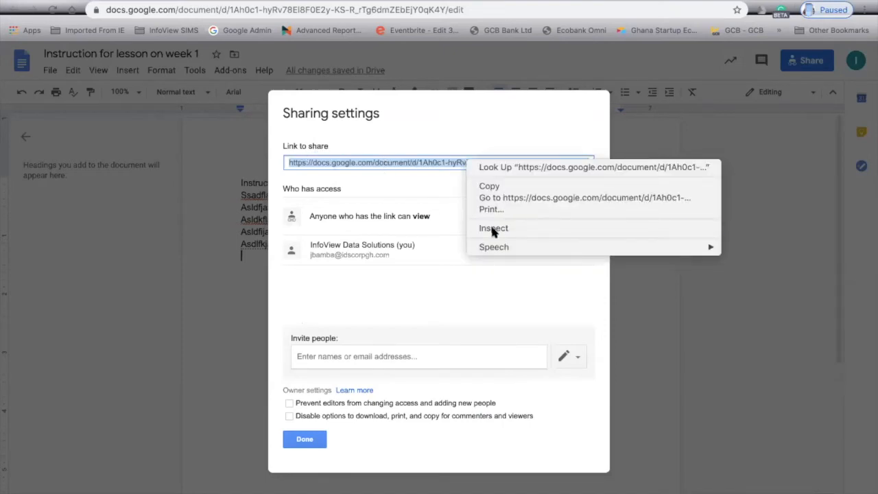
click(511, 185)
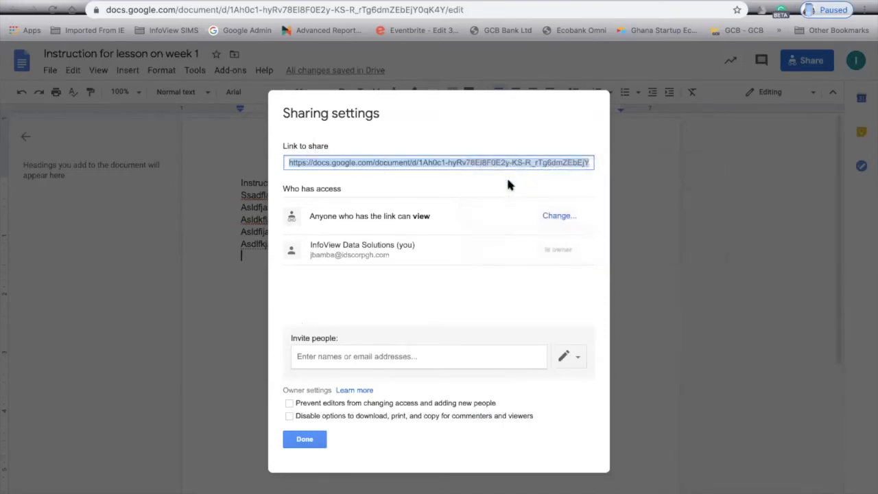
click(304, 440)
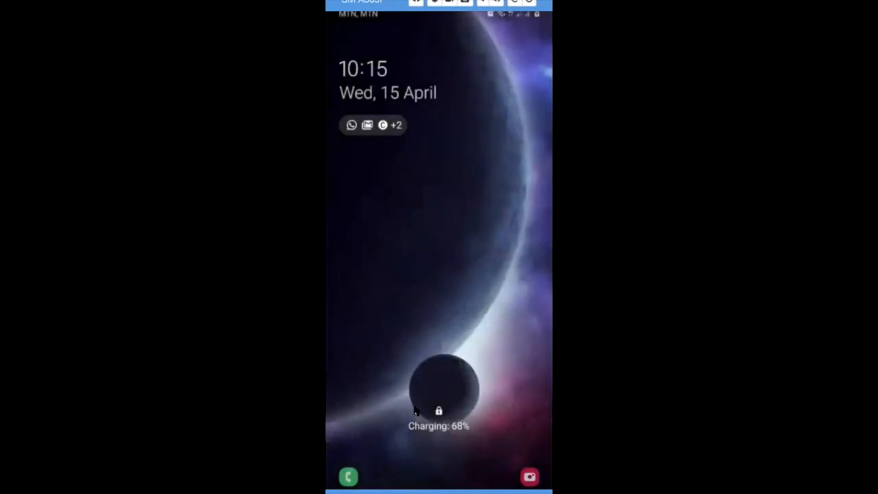
Swipe up on the phone's lock screen and draw the unlock pattern.
drag(440, 329, 441, 171)
drag(392, 318, 486, 412)
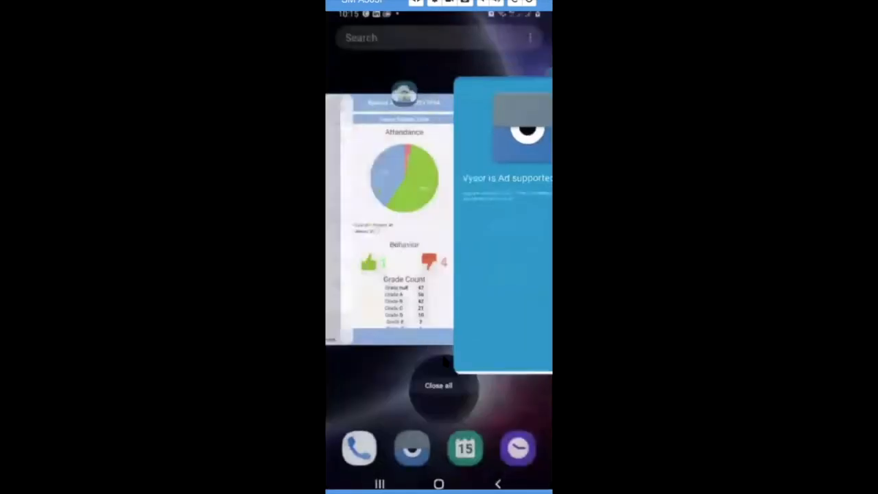
Reopen InfoView SIMS from Recent apps and show its section menu.
click(444, 357)
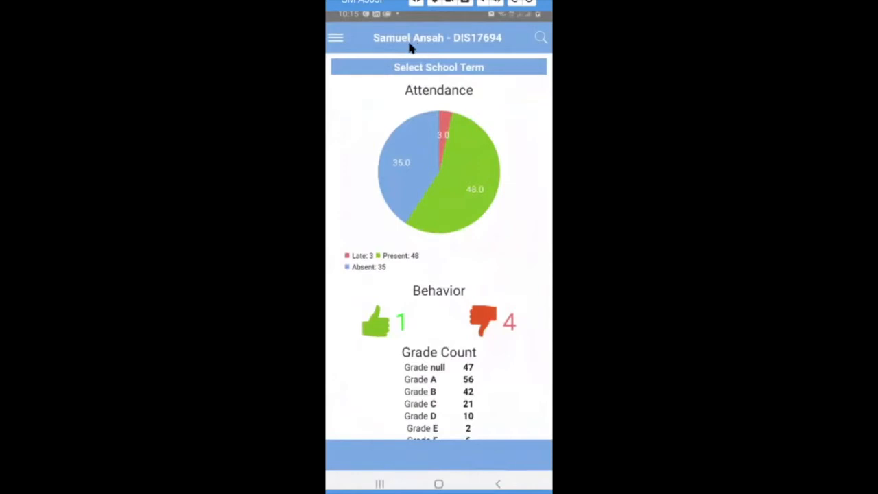
click(335, 37)
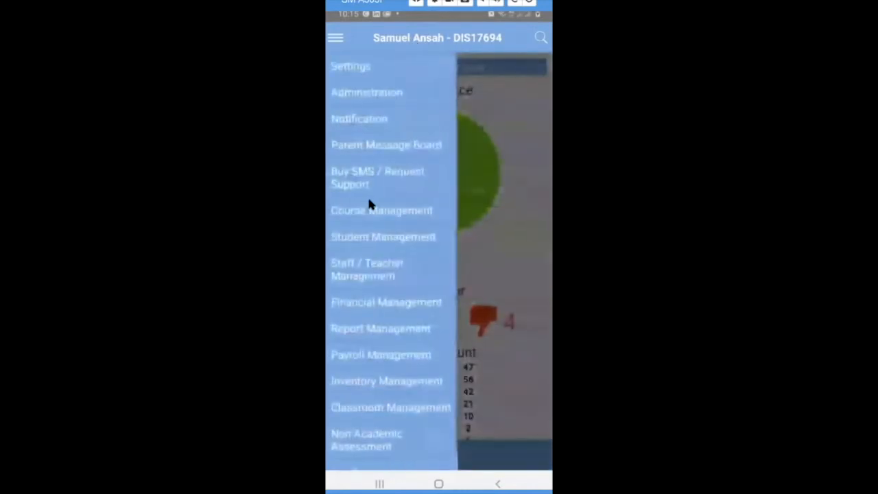
Start a Classroom Management notification for Sales Class with all students selected.
click(372, 409)
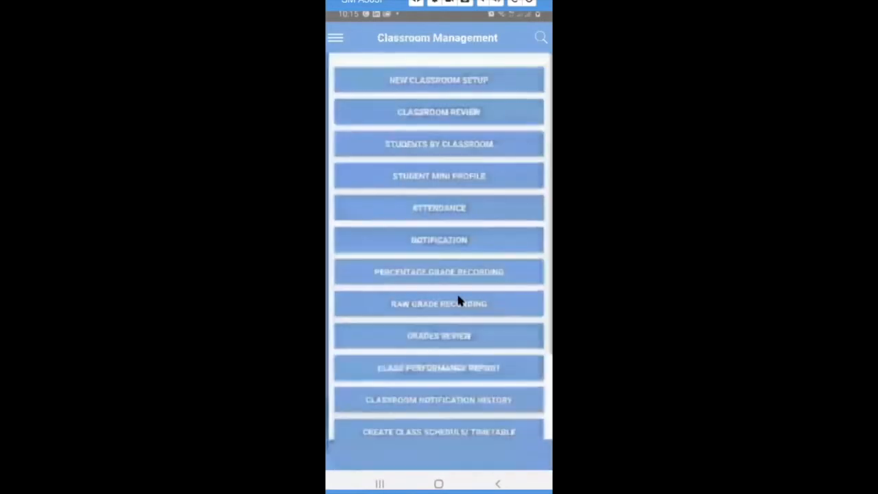
click(447, 246)
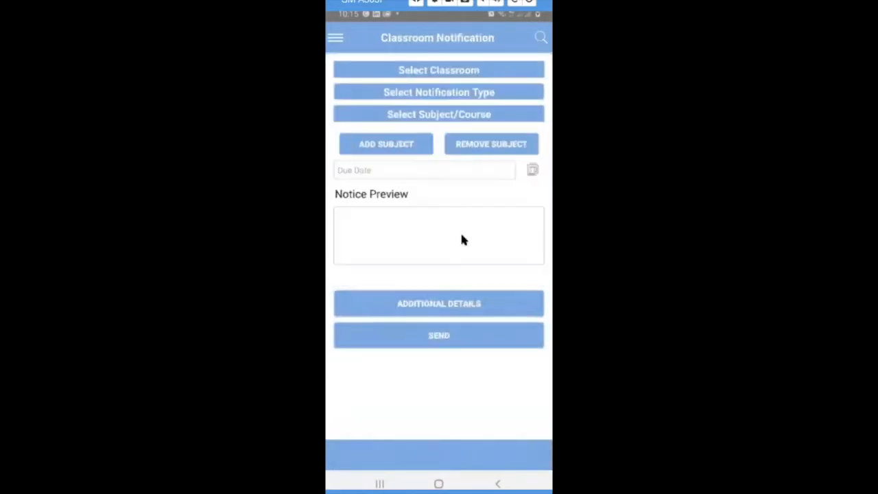
click(447, 71)
scroll(443, 262, down, 3)
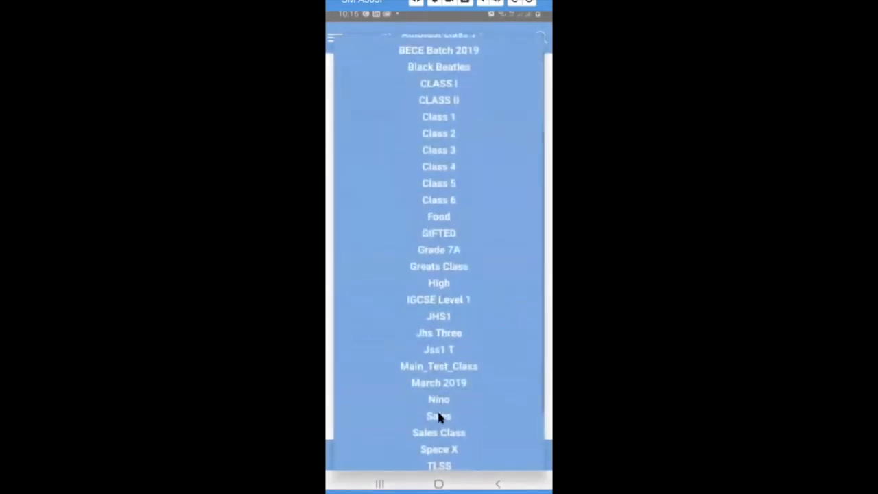
click(448, 432)
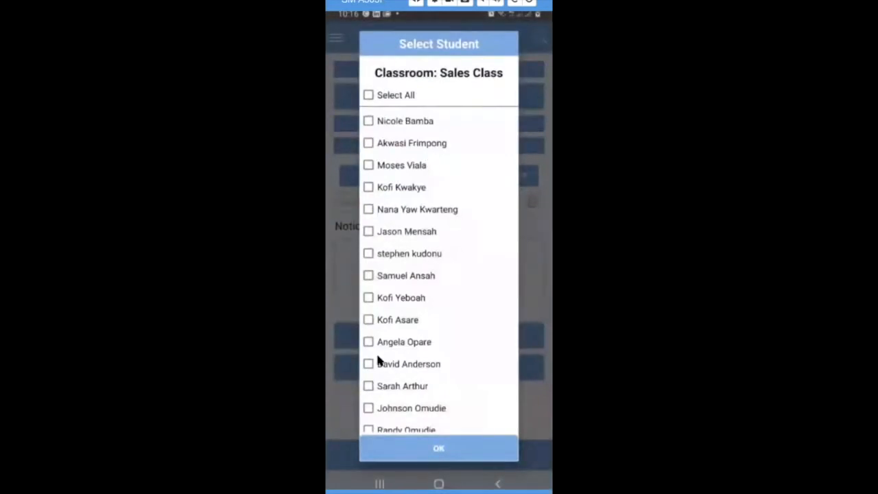
click(369, 96)
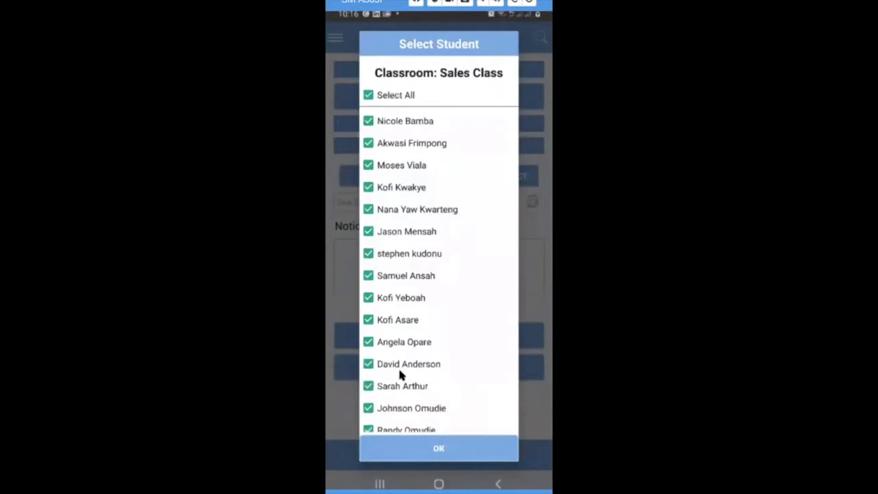
click(425, 448)
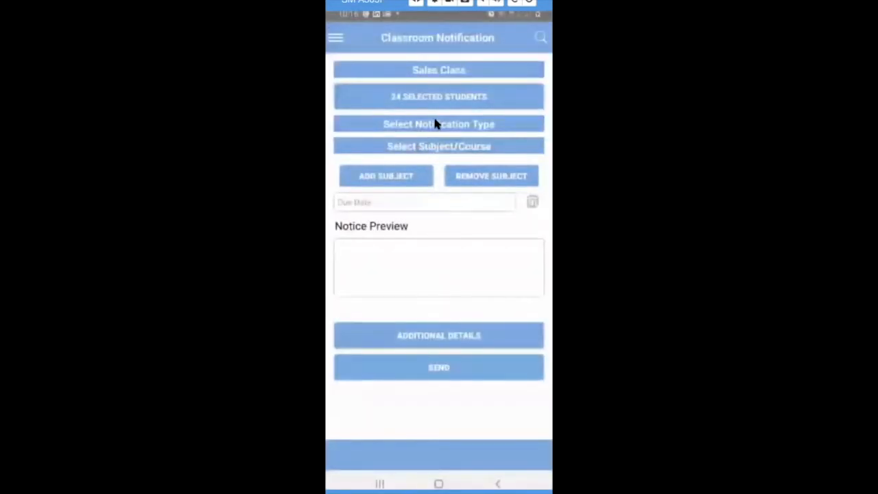
Set type Child Assessment, subject Computing, and due date 15 April 2020.
click(435, 124)
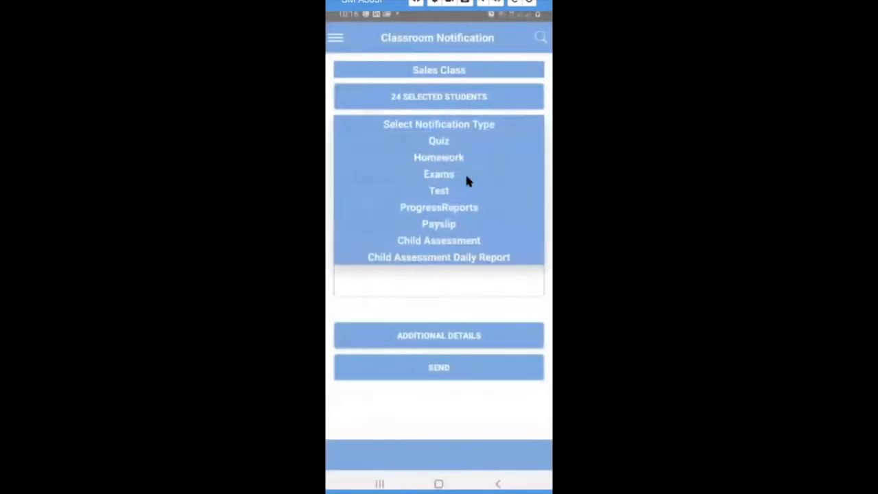
click(446, 241)
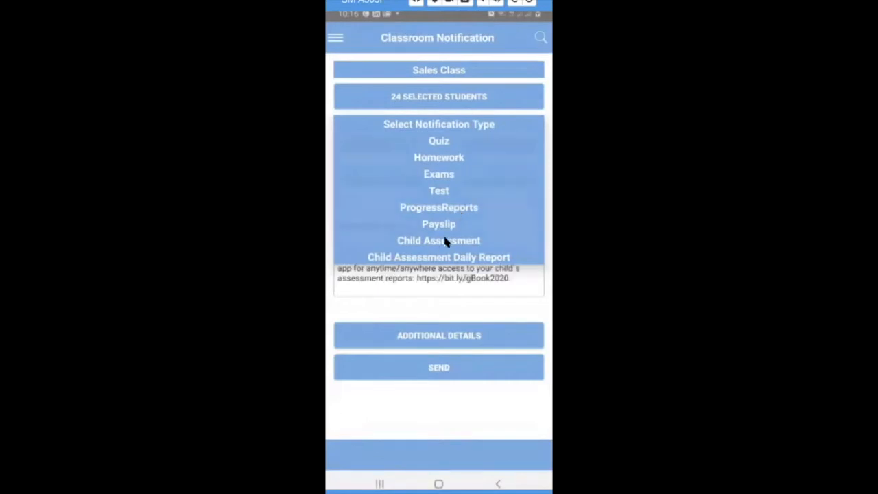
click(425, 145)
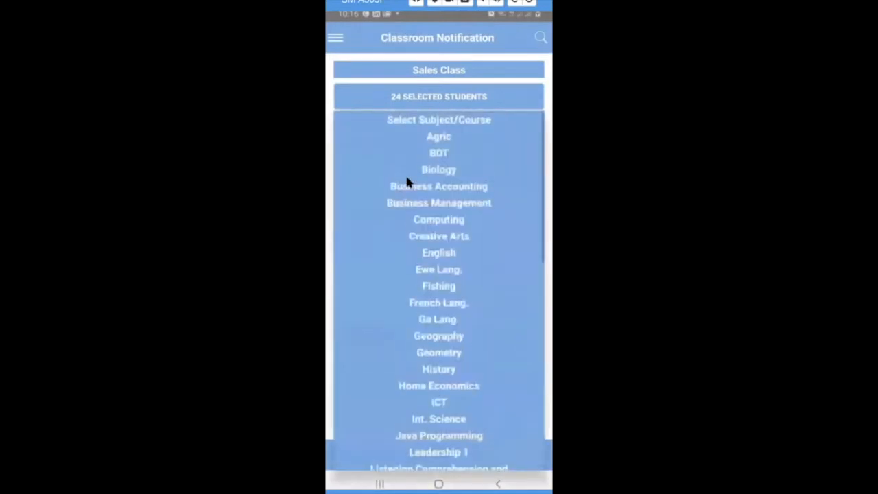
click(439, 220)
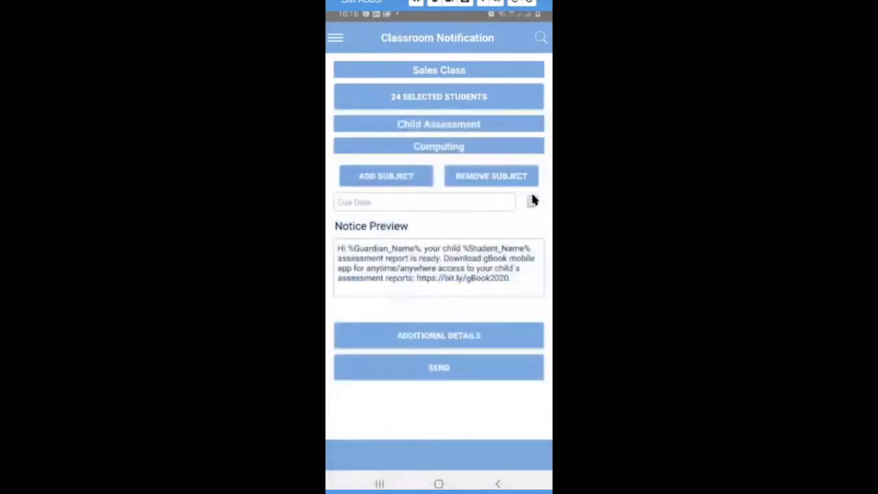
click(533, 200)
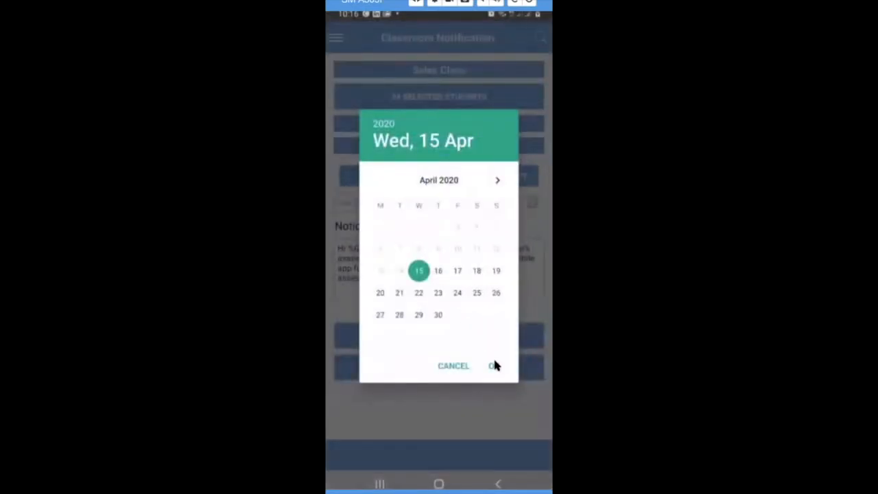
click(494, 366)
Add the Google Docs lesson share link as a notification comment and send it.
click(424, 339)
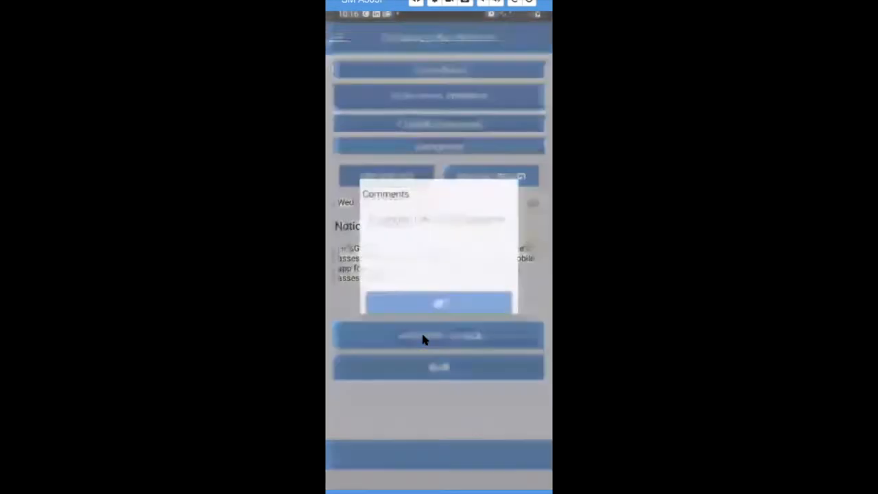
click(394, 228)
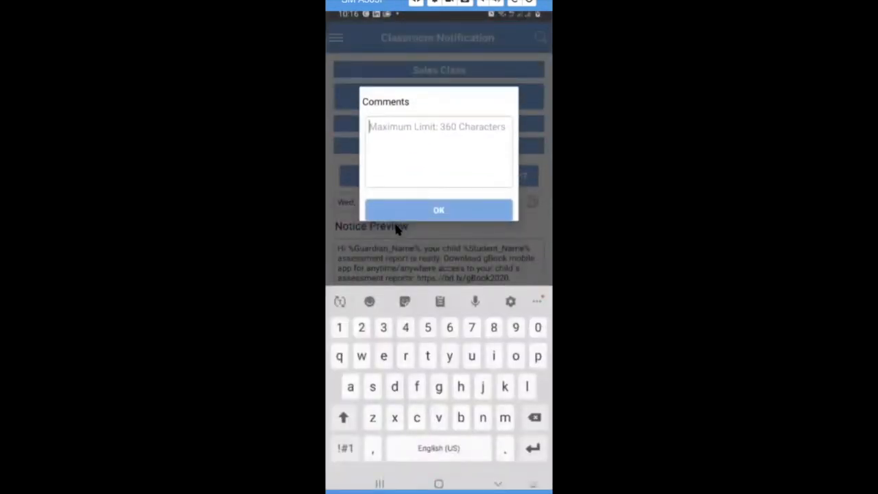
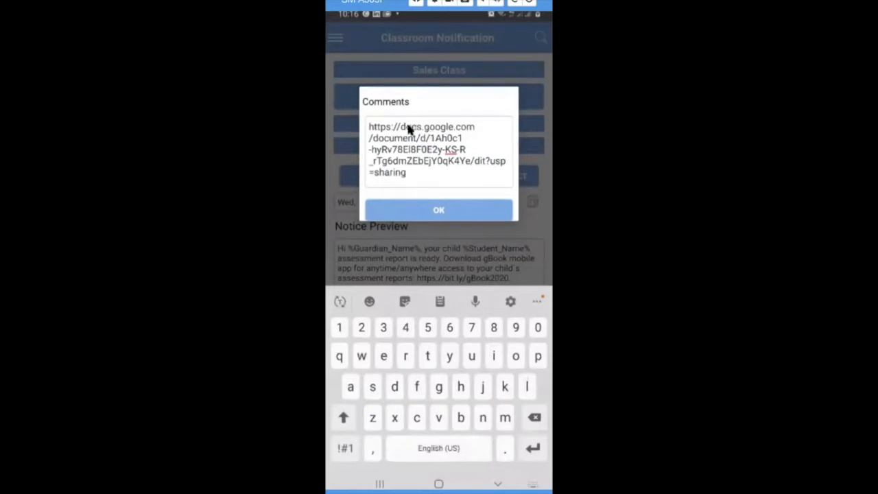
click(445, 204)
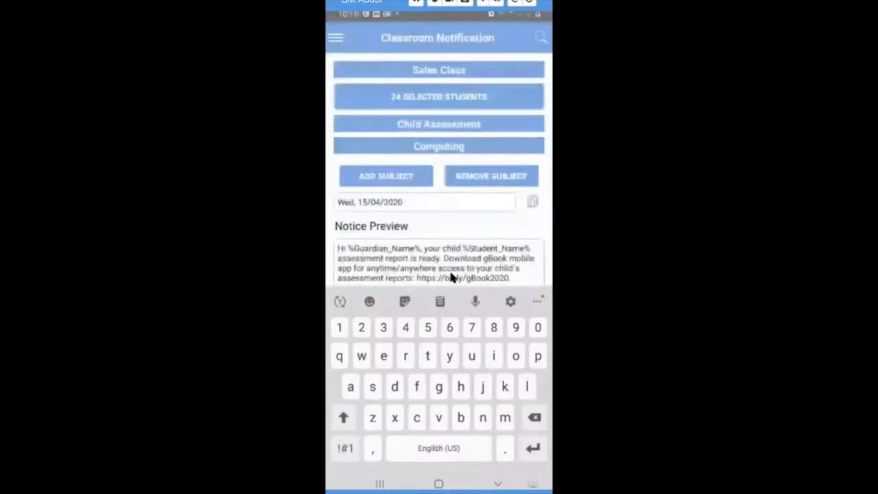
click(497, 483)
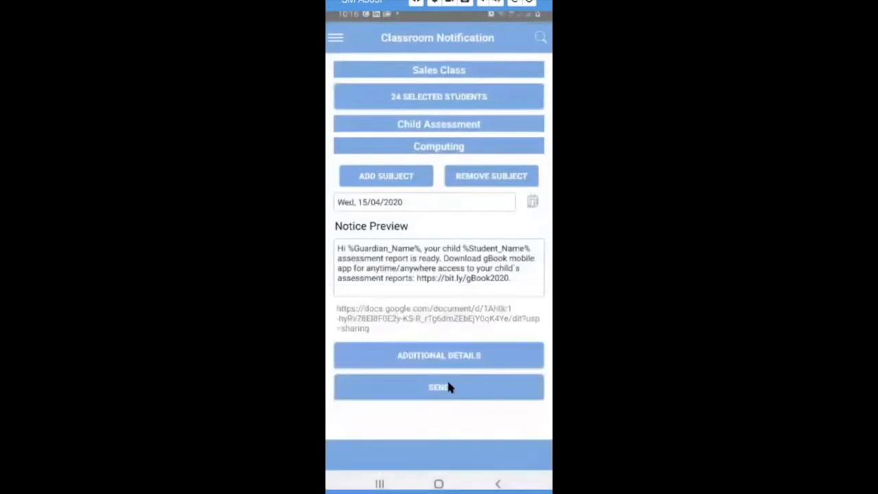
click(444, 387)
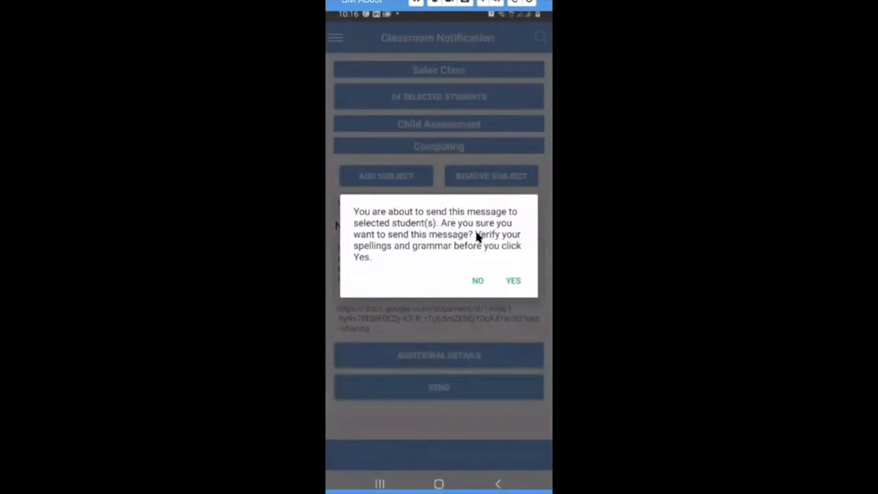
Confirm sending to the selected students and dismiss the 'Notifications Sent' success message.
click(513, 281)
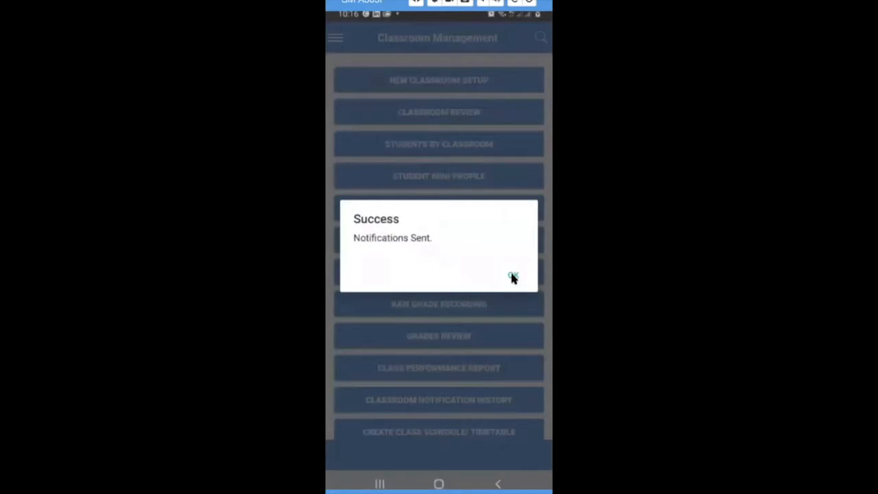
click(514, 277)
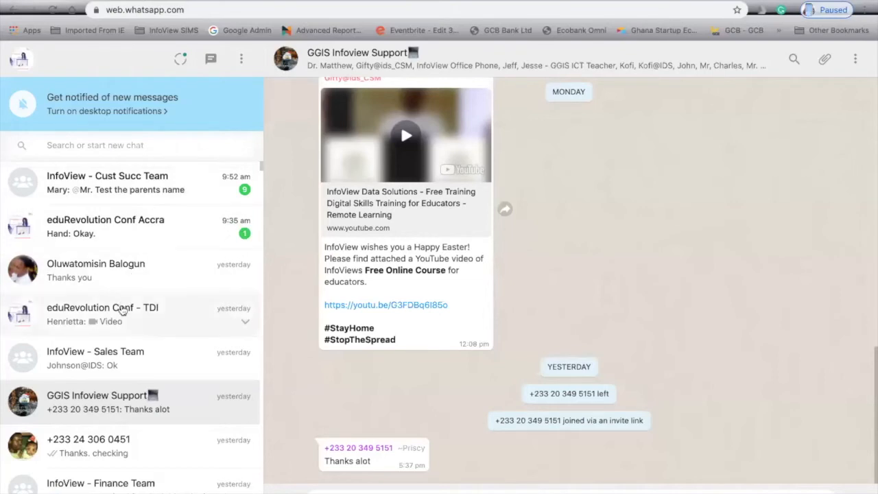
Open the eduRevolution Conf - TDI chat, then switch to the 2020 edu-Revolution Accra Drive folder.
click(137, 315)
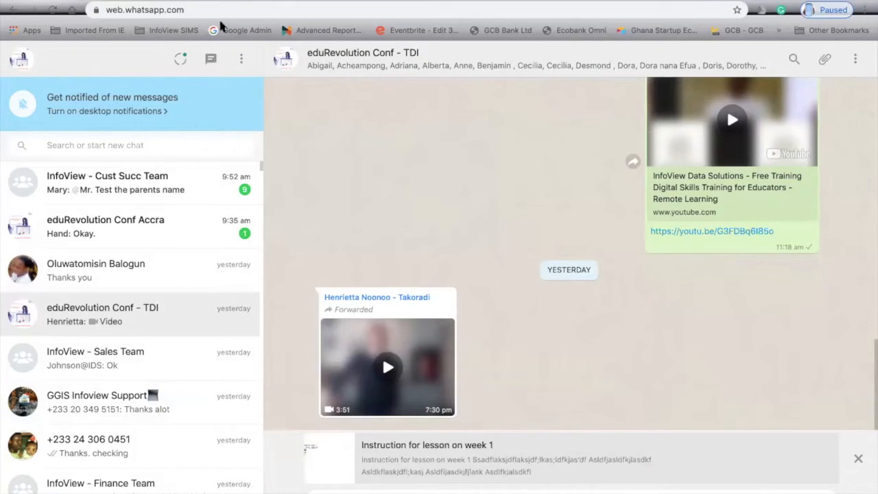
click(384, 1)
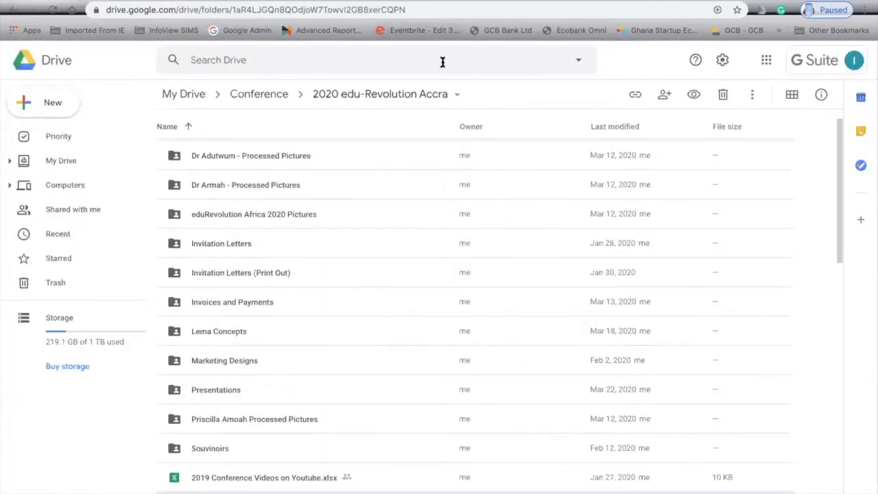
View the 'Instruction for lesson on week 1' document, then return to Drive's Priority page.
click(717, 1)
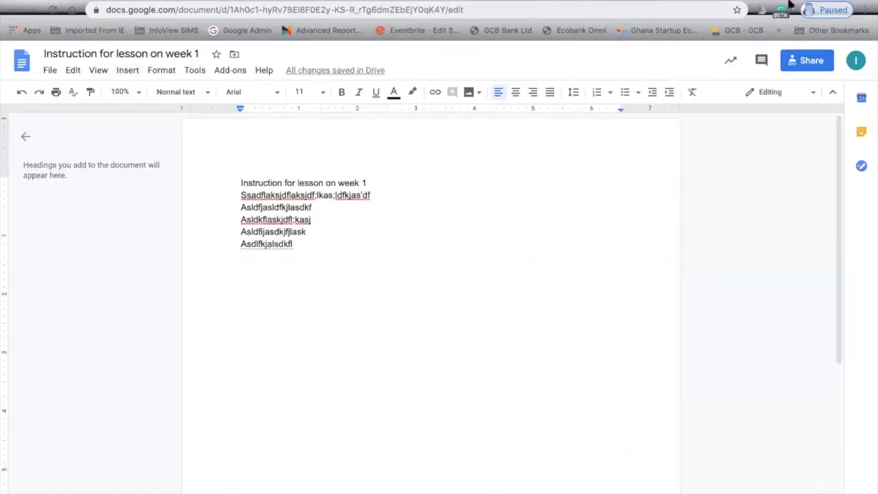
click(453, 1)
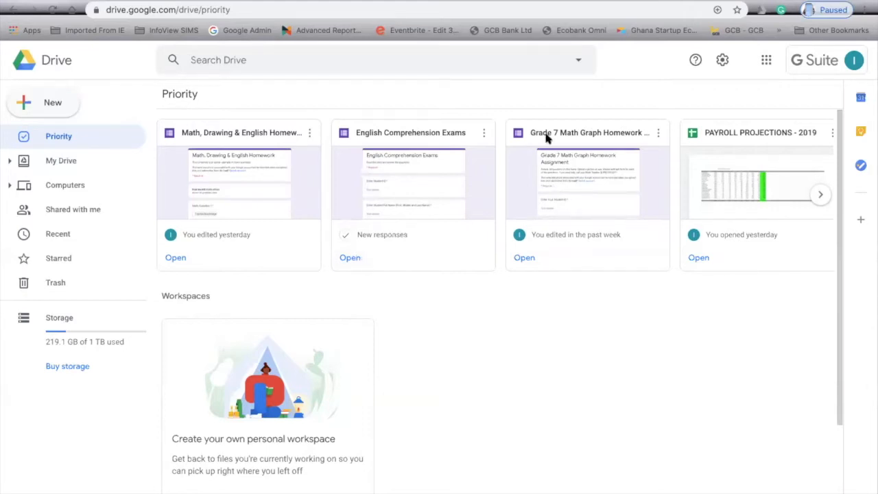
Open the Grade 7 Math Graph Homework Assignment form and scroll through its file-upload graph questions.
click(523, 259)
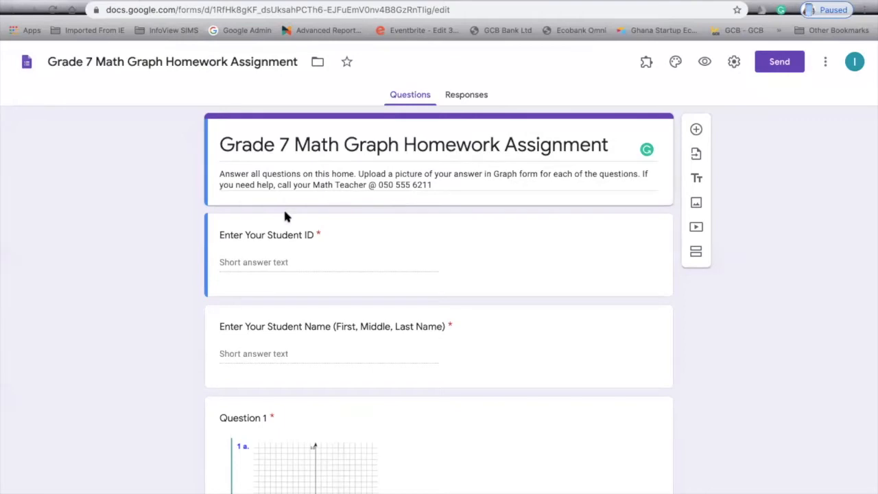
scroll(294, 283, down, 1)
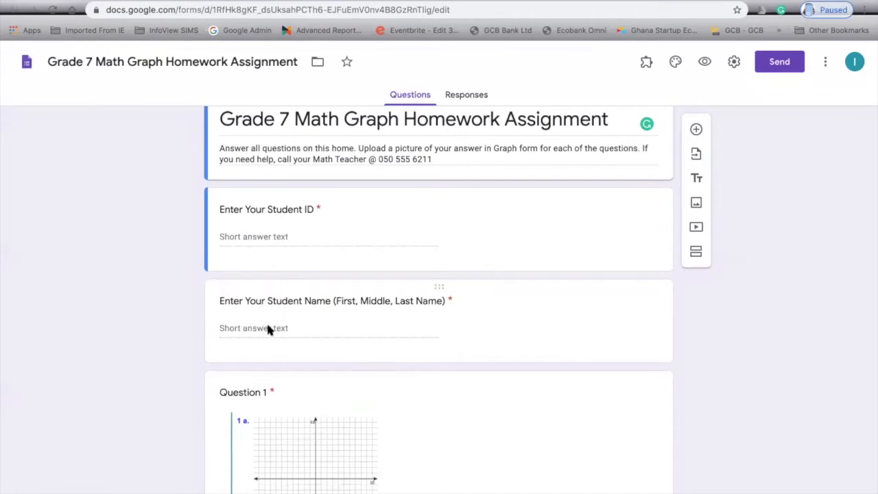
scroll(267, 330, down, 5)
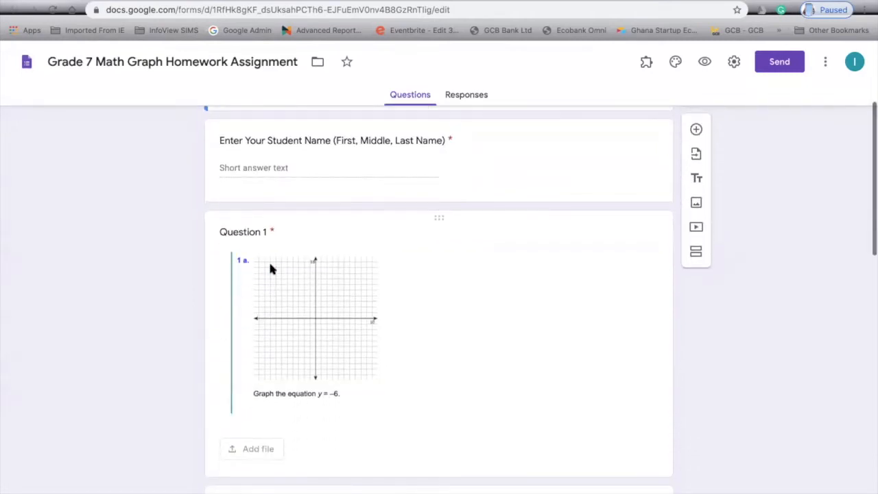
scroll(271, 269, down, 1)
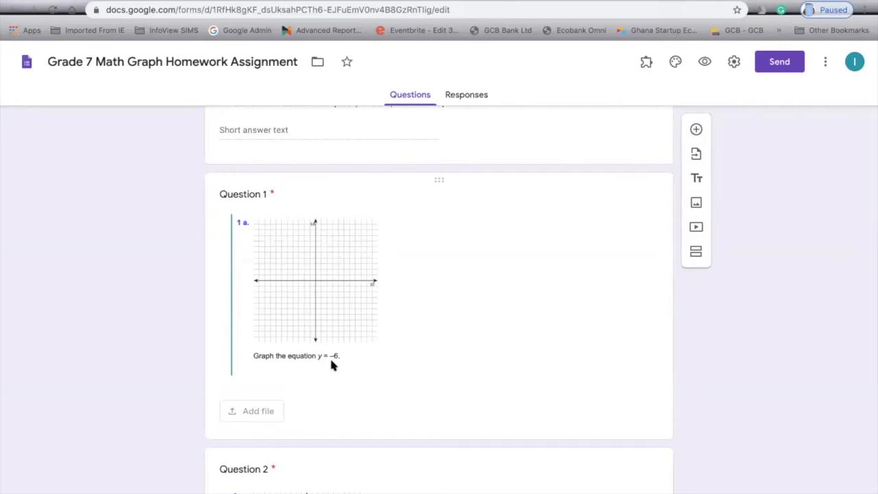
scroll(331, 366, down, 3)
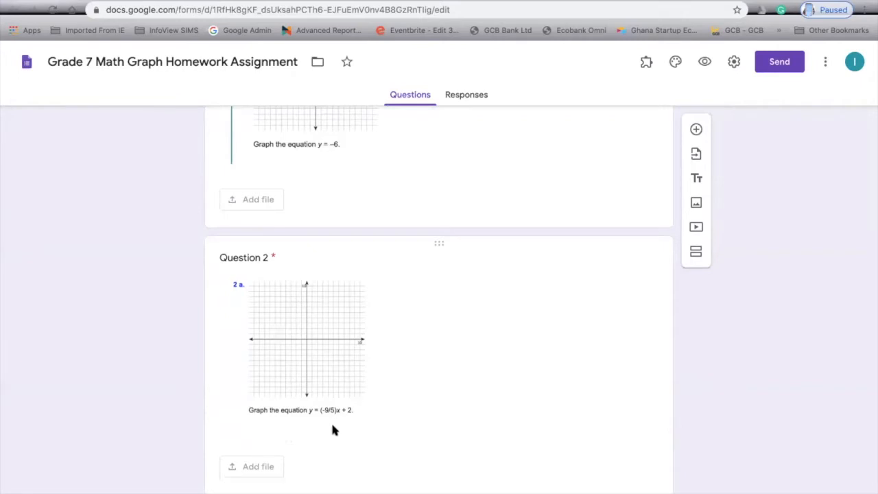
scroll(332, 426, down, 1)
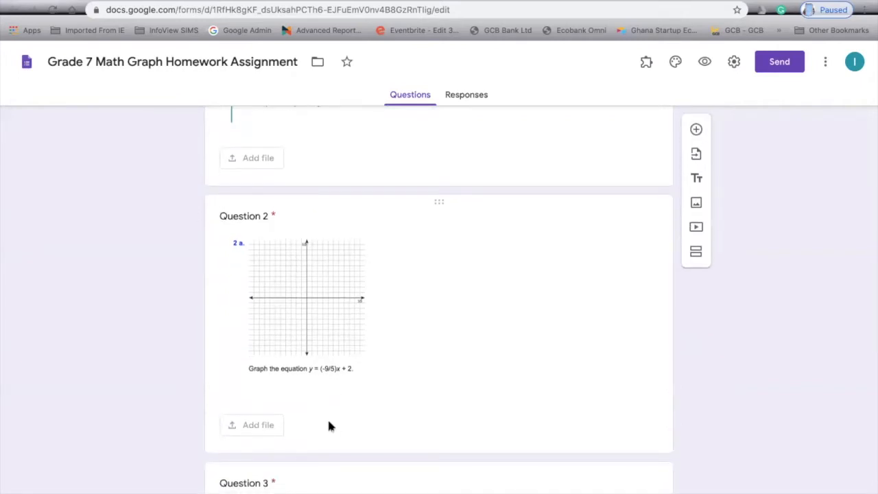
scroll(329, 426, down, 5)
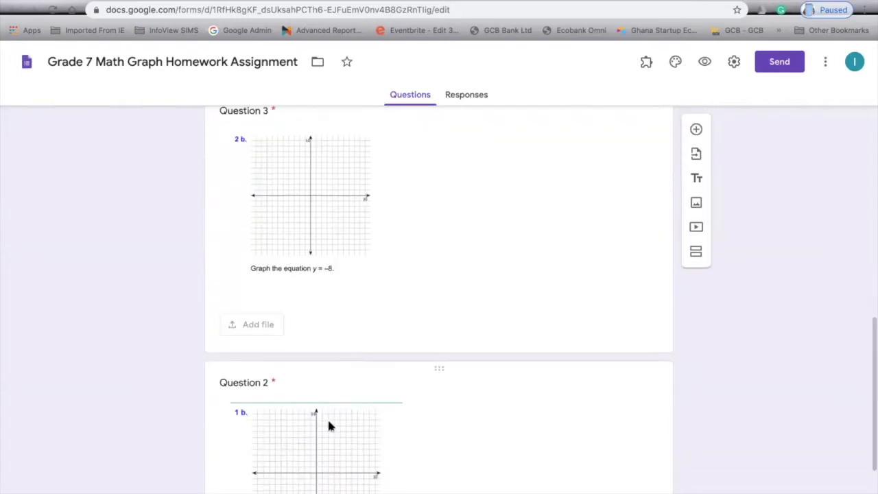
scroll(329, 427, up, 4)
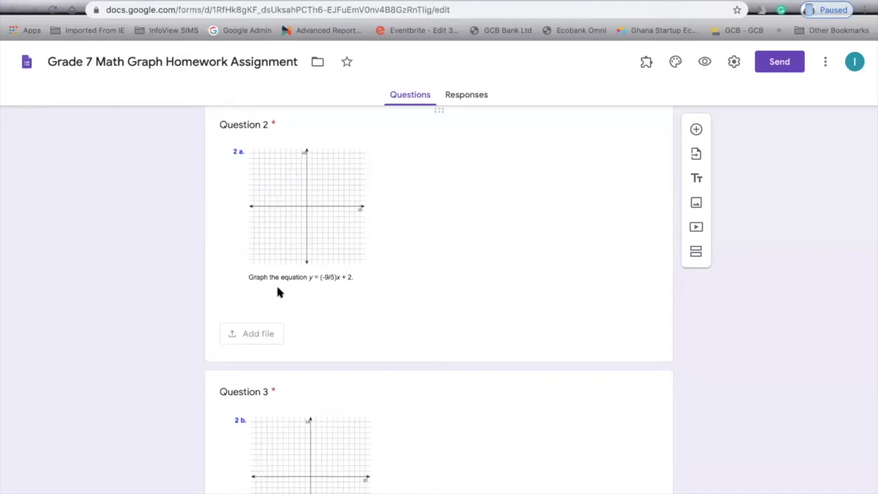
scroll(274, 288, up, 3)
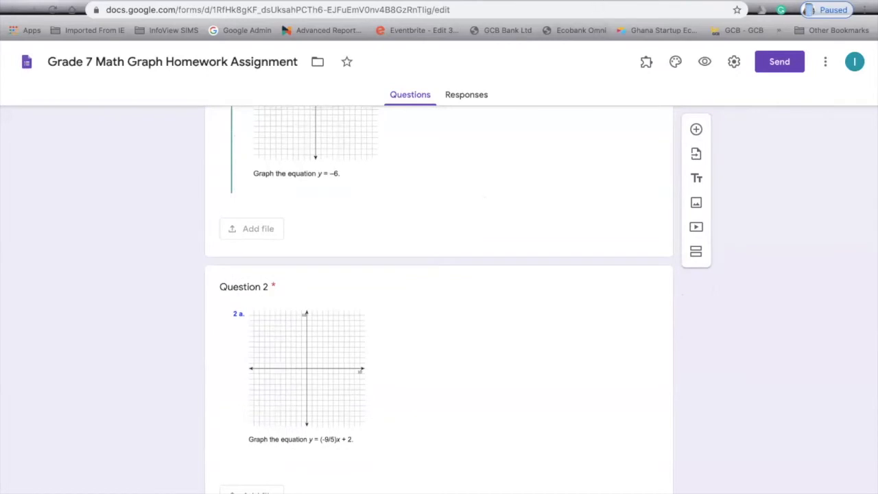
click(602, 3)
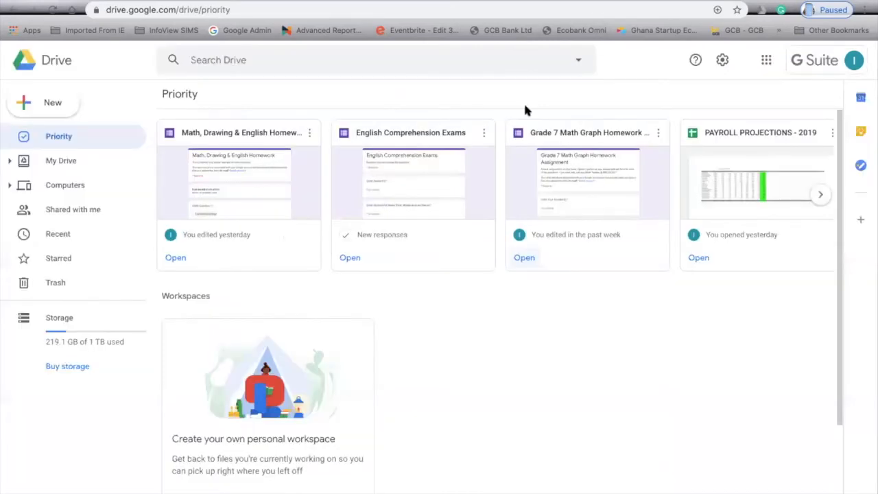
Open the English Comprehension Exams form and select the whole Gingerbread story text.
click(349, 259)
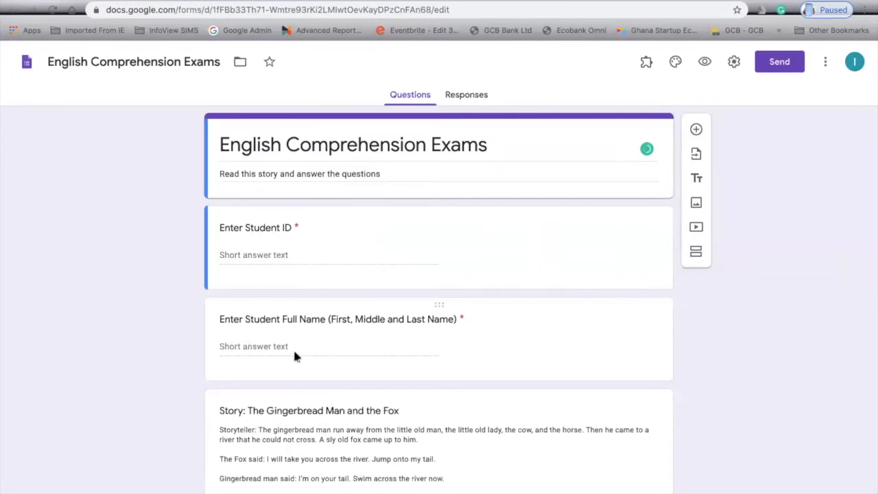
scroll(294, 350, down, 3)
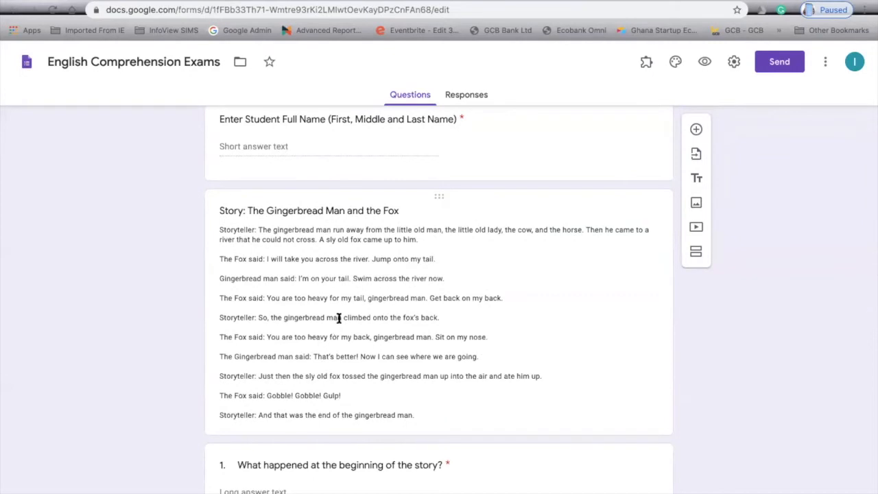
click(222, 227)
key(ctrl+a)
scroll(307, 347, down, 1)
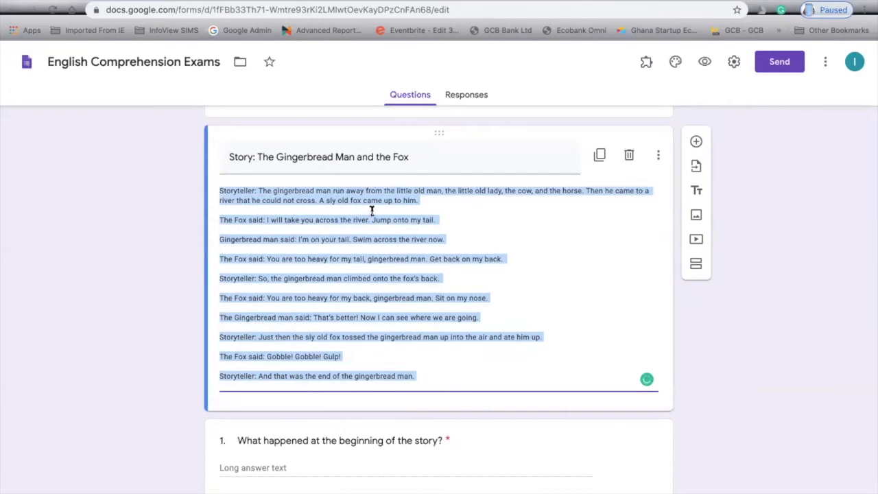
click(412, 359)
Scroll through the comprehension questions, then go back to Drive's Priority page.
scroll(410, 364, down, 1)
scroll(411, 364, down, 1)
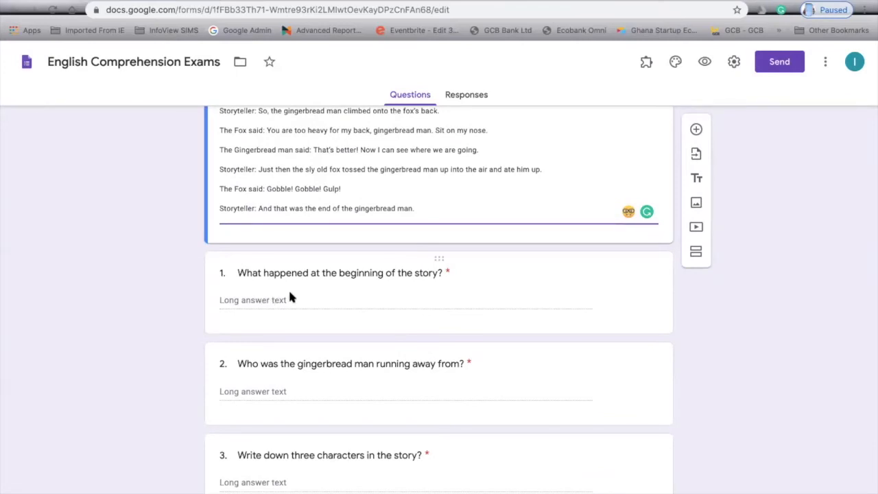
scroll(289, 296, down, 1)
scroll(275, 260, down, 1)
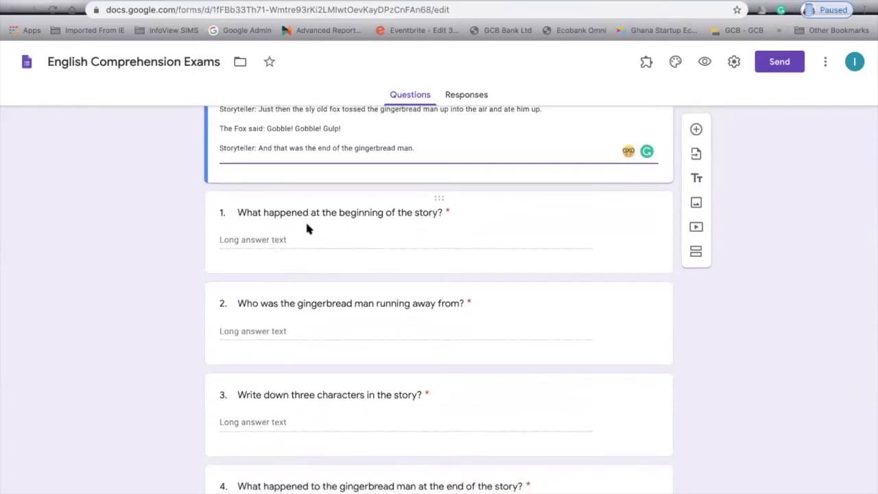
scroll(311, 299, down, 2)
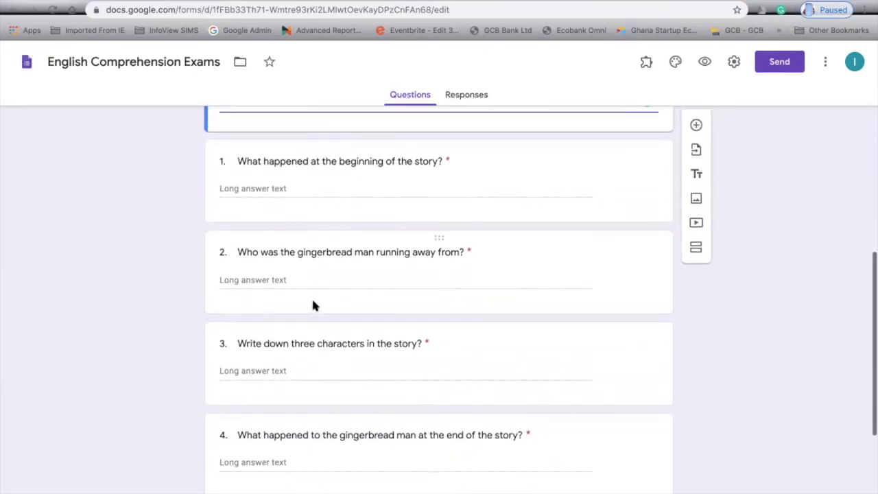
scroll(431, 269, down, 2)
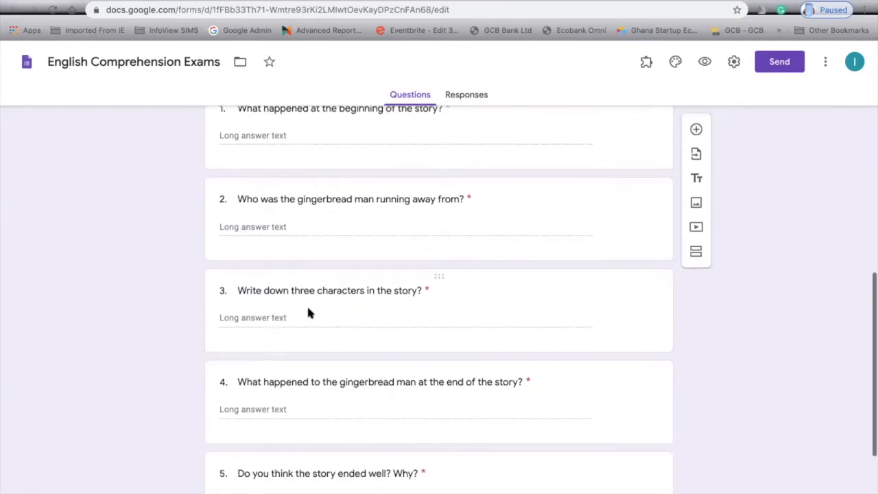
scroll(327, 433, down, 5)
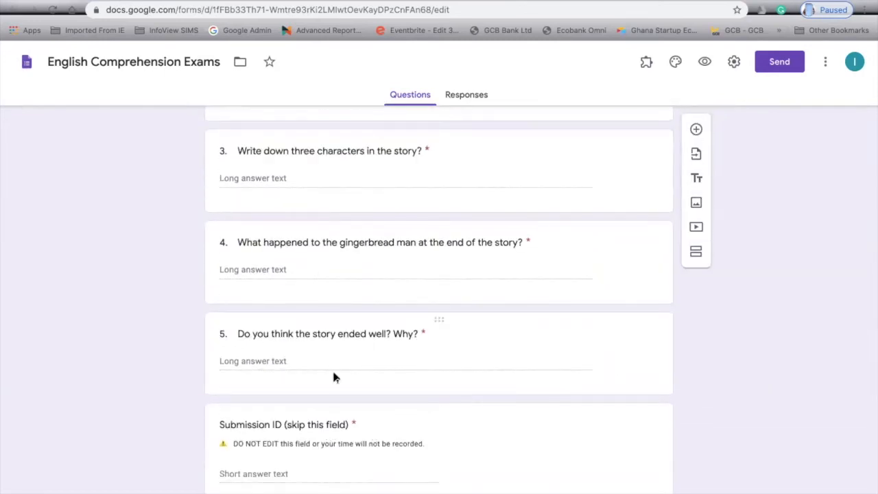
scroll(353, 275, up, 6)
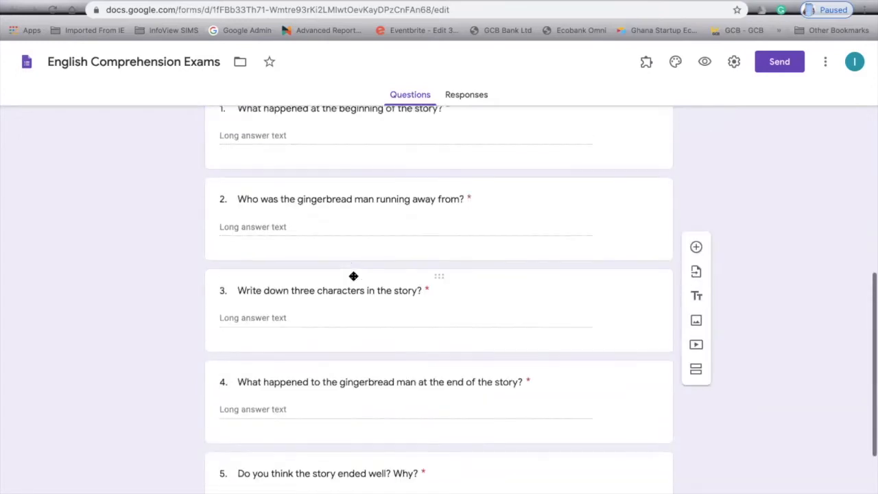
scroll(354, 275, up, 6)
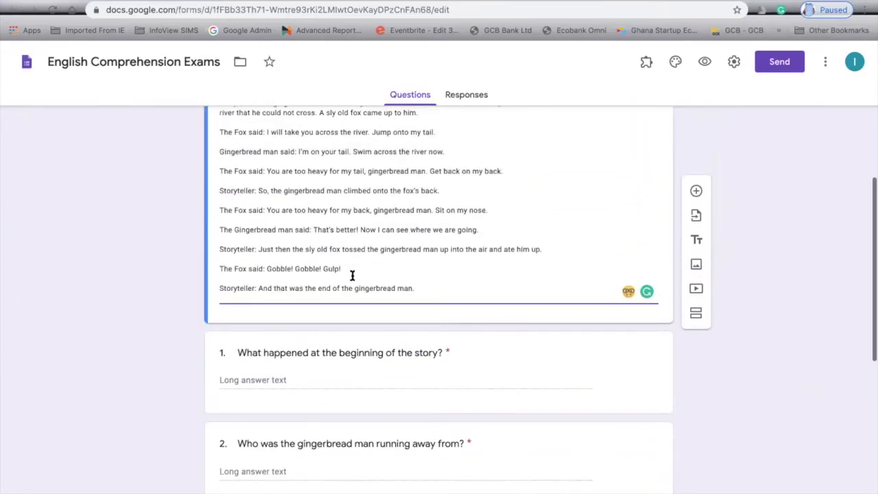
scroll(325, 227, up, 2)
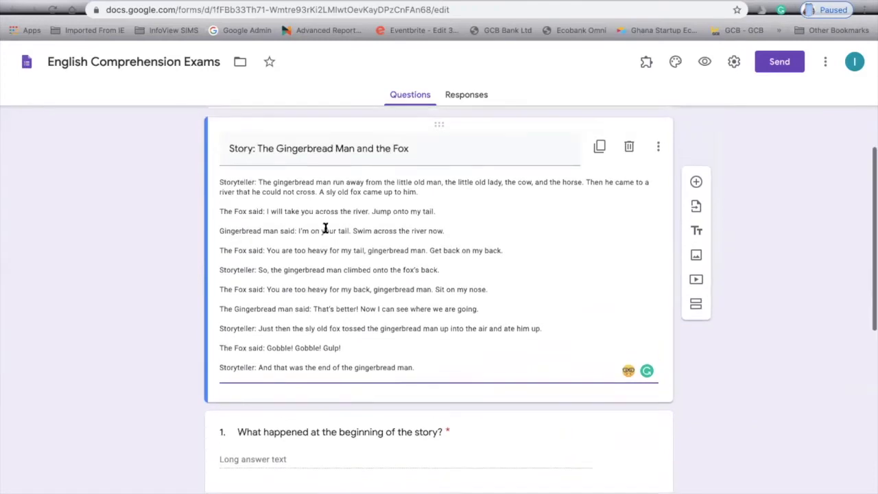
click(543, 1)
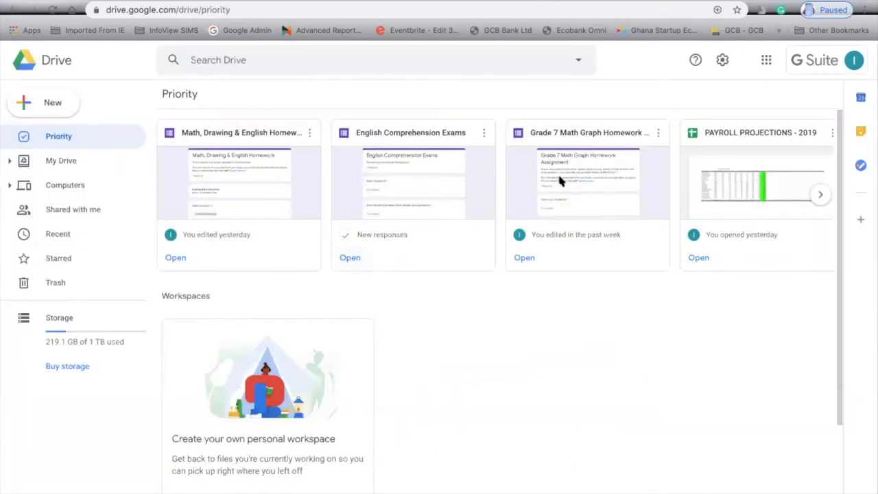
click(173, 259)
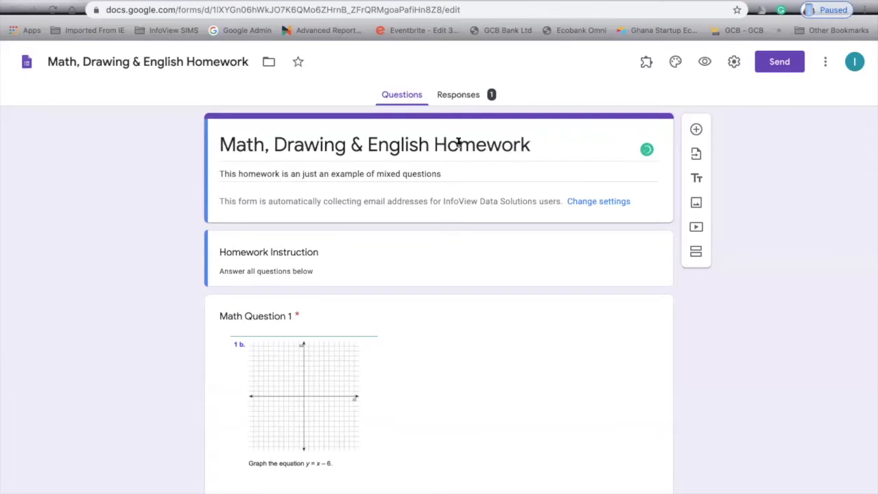
scroll(530, 371, down, 2)
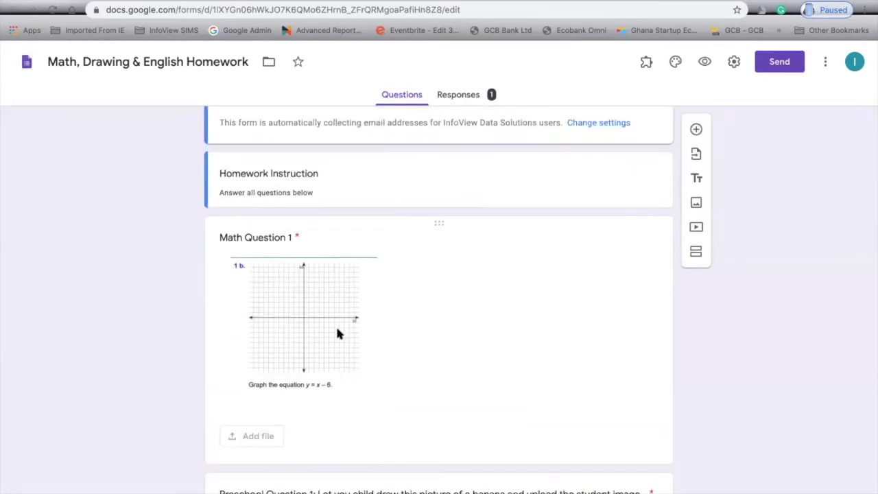
scroll(357, 329, down, 1)
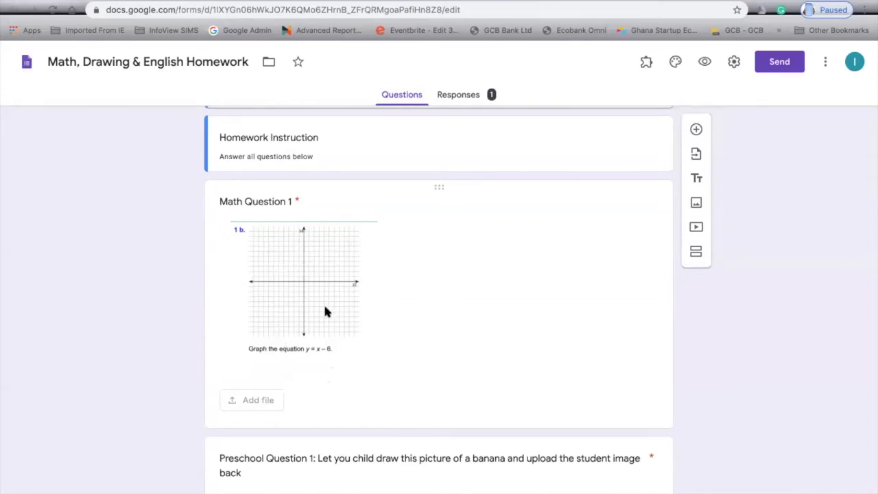
scroll(302, 285, down, 3)
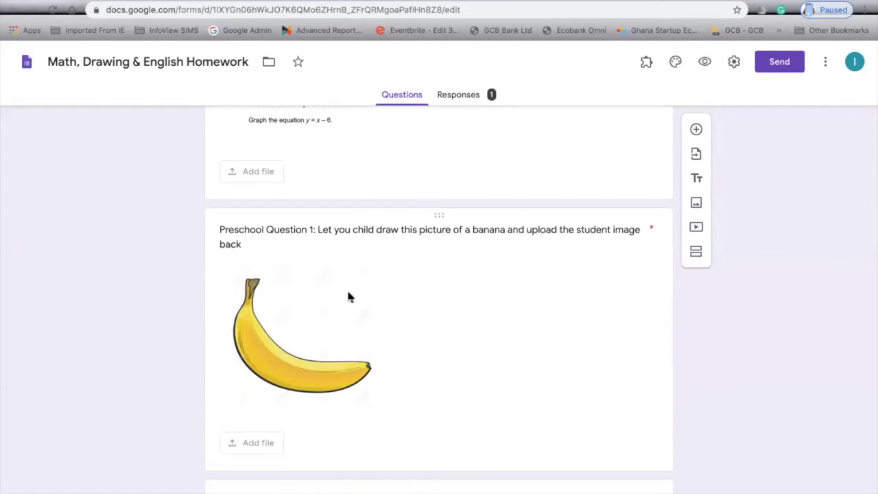
Scroll through the Gingerbread Man Story and English questions 1a to 1c, then switch to Drive.
scroll(297, 339, down, 4)
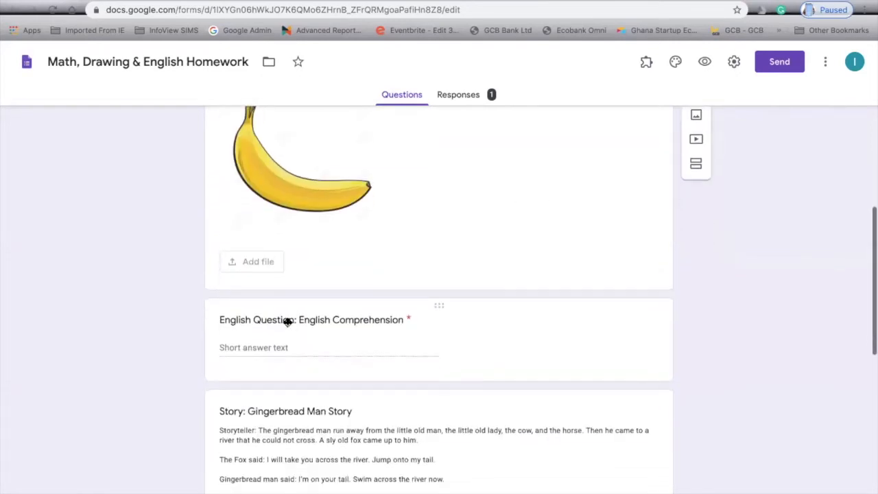
scroll(337, 329, down, 1)
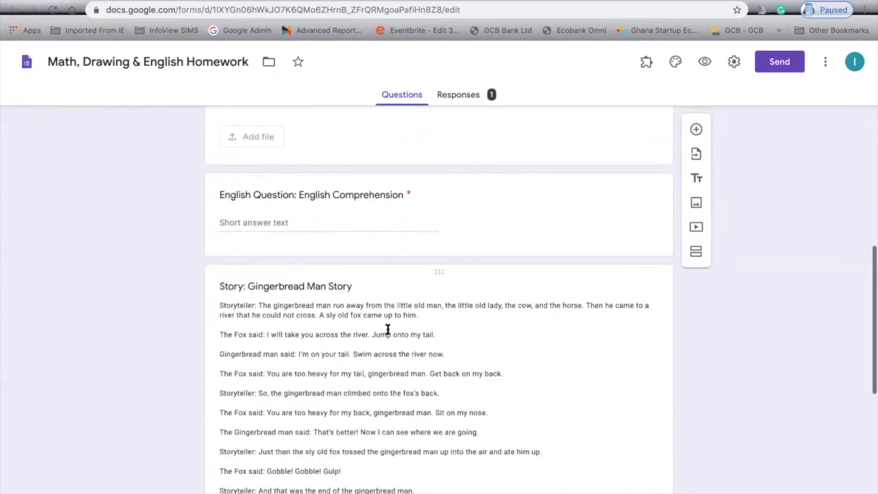
scroll(391, 332, down, 3)
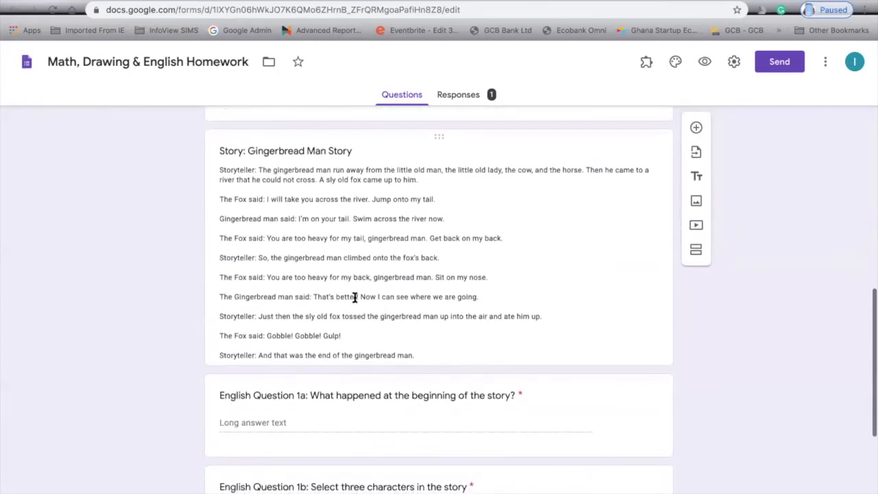
scroll(350, 299, down, 2)
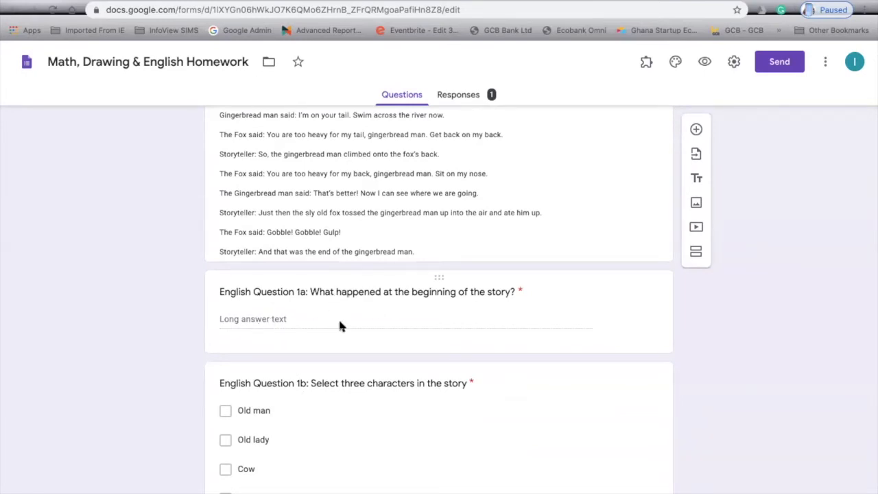
scroll(341, 325, down, 3)
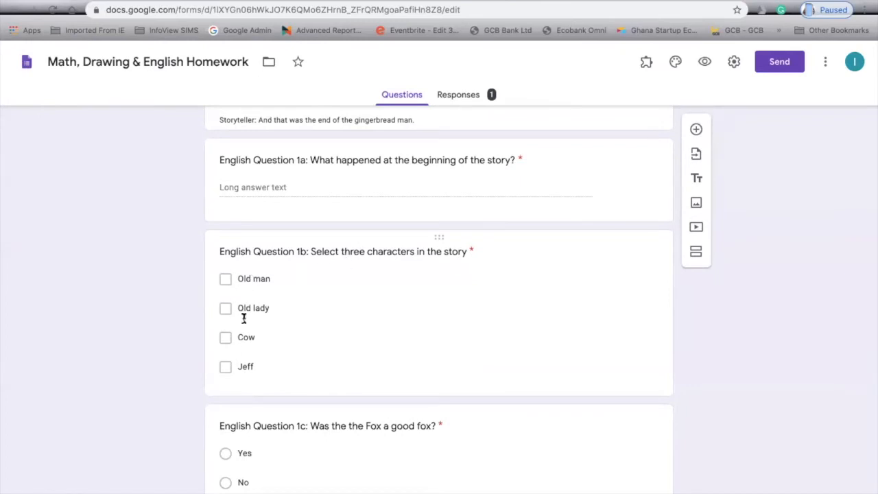
scroll(254, 360, down, 1)
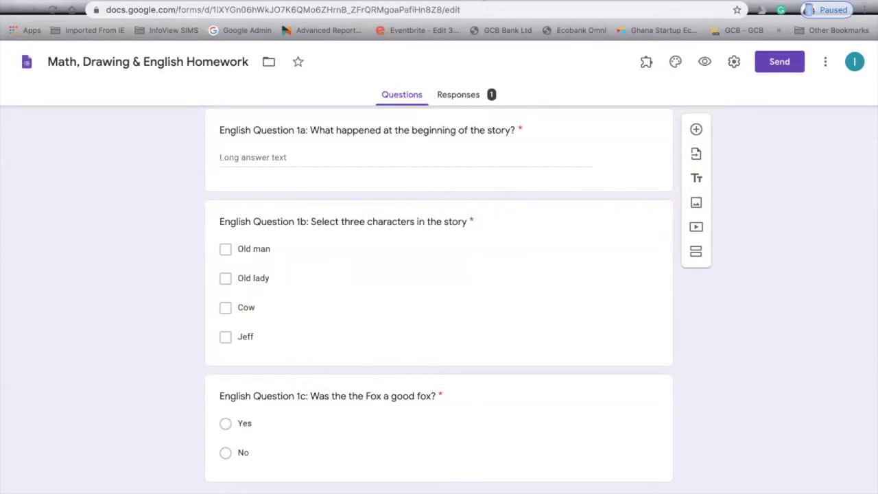
scroll(481, 169, up, 1)
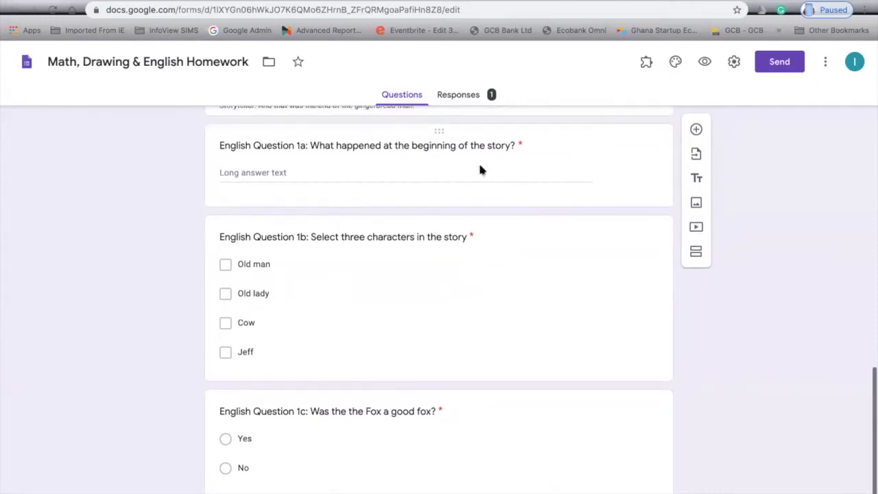
scroll(467, 158, up, 3)
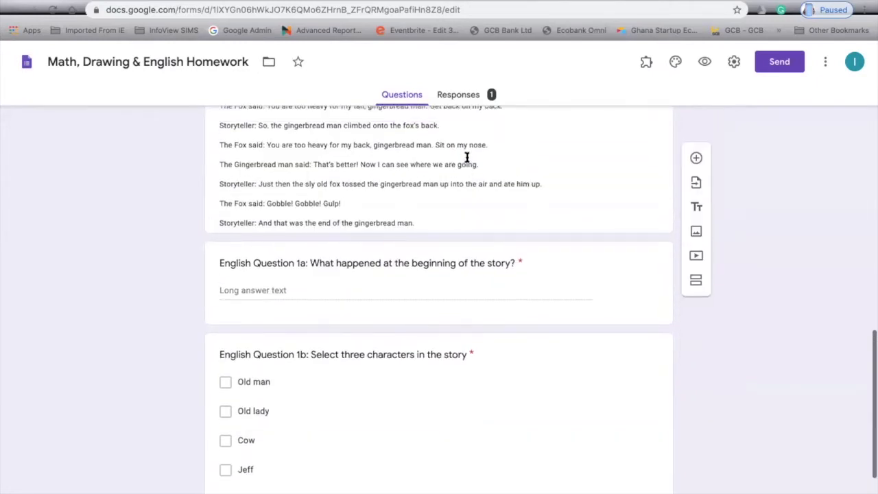
scroll(467, 158, up, 3)
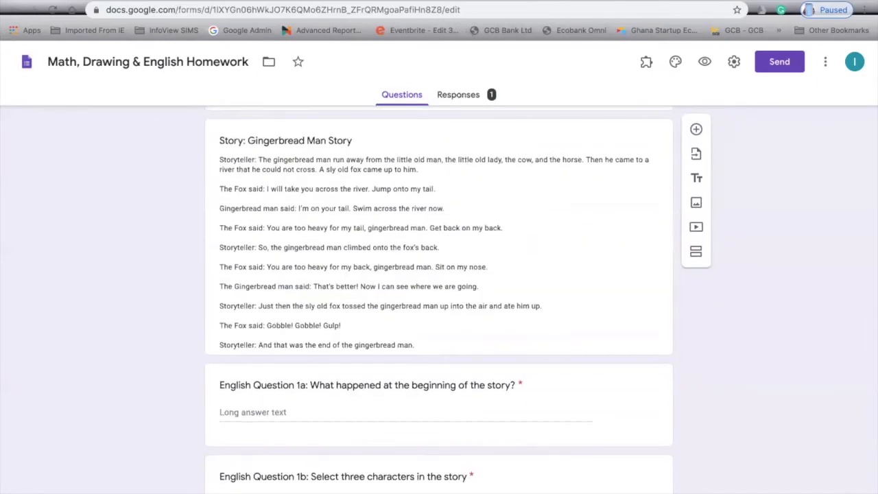
click(288, 1)
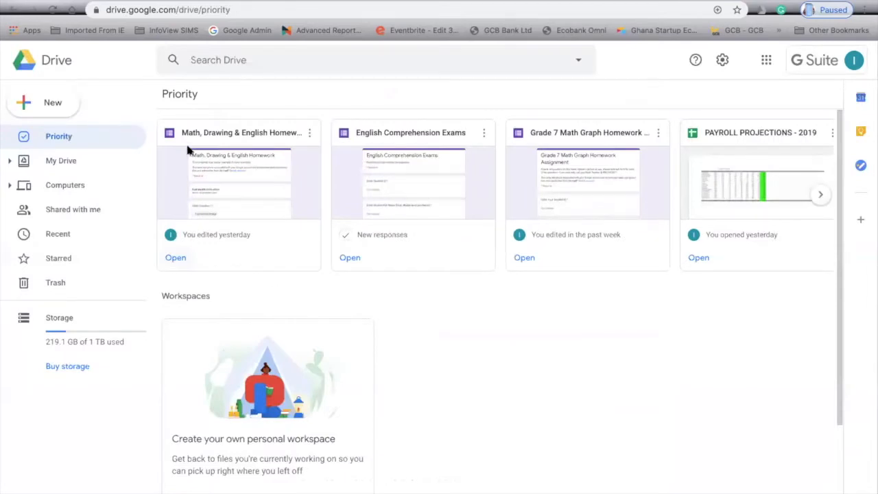
Create a blank Google Form from Drive's New > More menu.
click(34, 104)
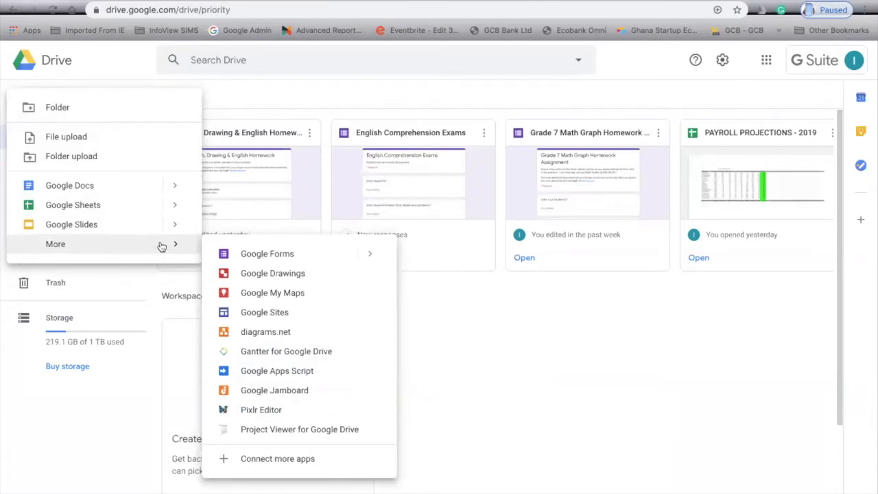
click(294, 256)
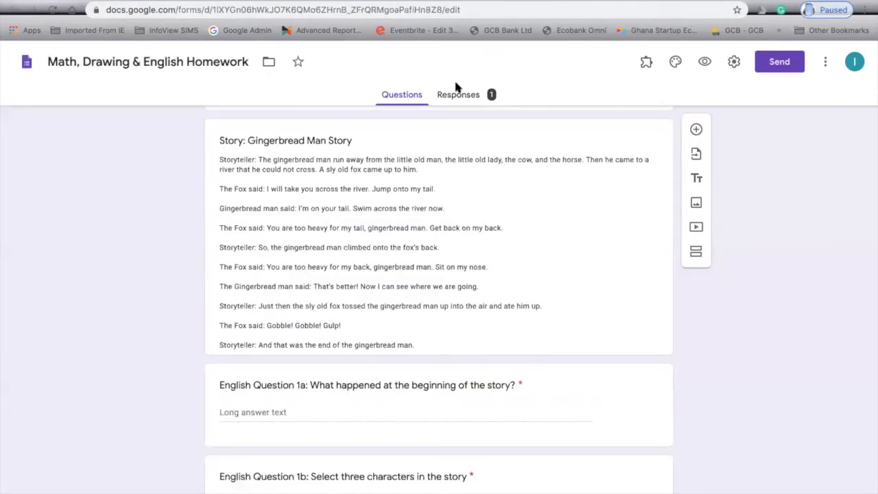
scroll(402, 163, up, 15)
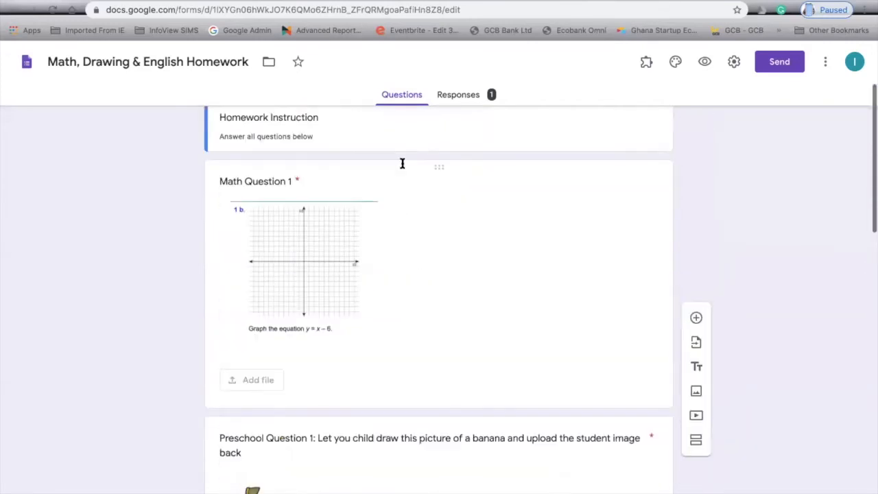
scroll(402, 163, up, 3)
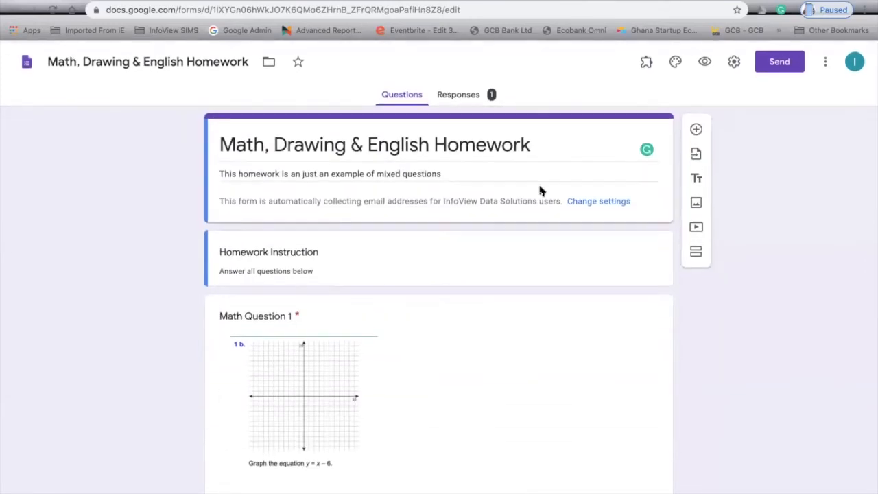
scroll(539, 215, down, 4)
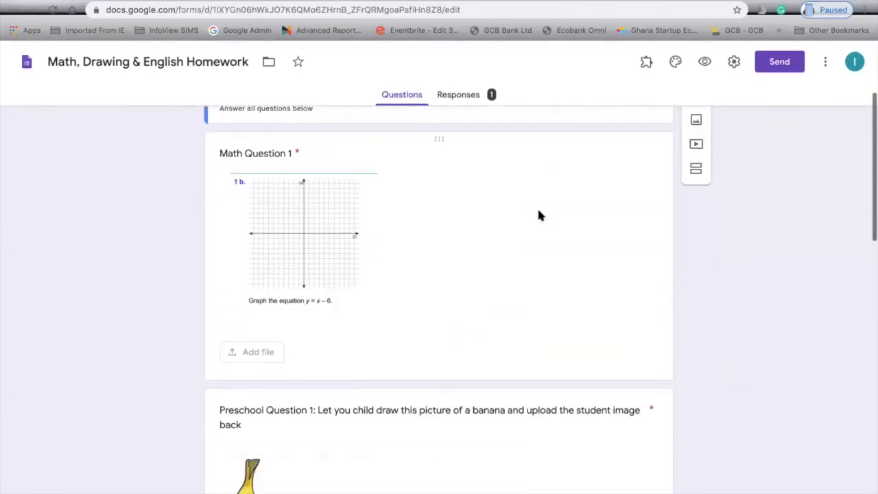
scroll(539, 215, down, 3)
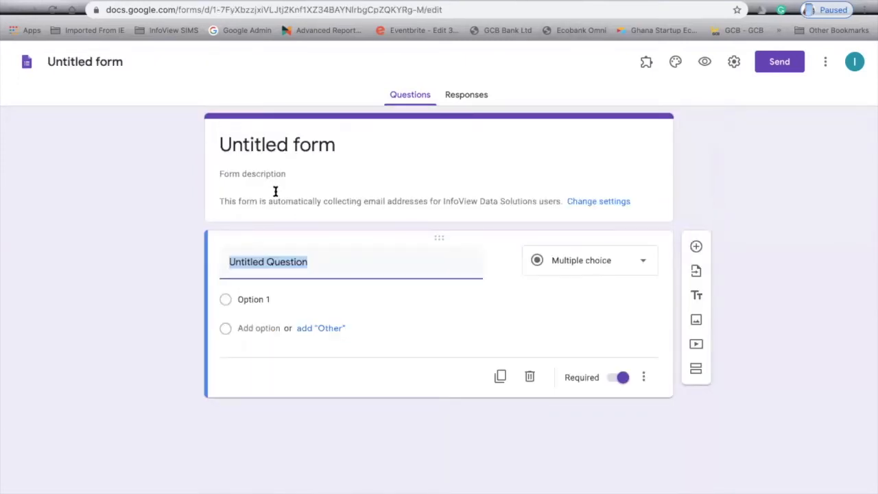
Title the form 'Preschool Q, Primary Q, JHS Q Example'.
click(351, 136)
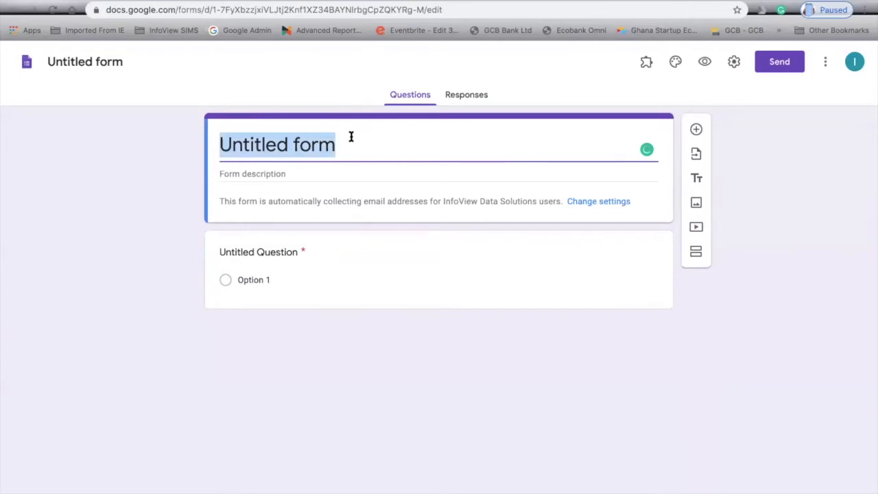
text(DRA)
key(BackSpace)
key(BackSpace)
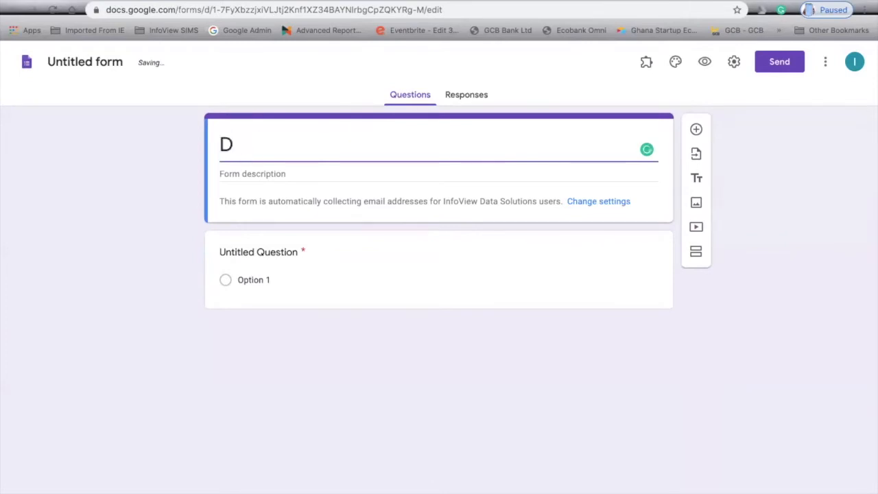
text(rawing)
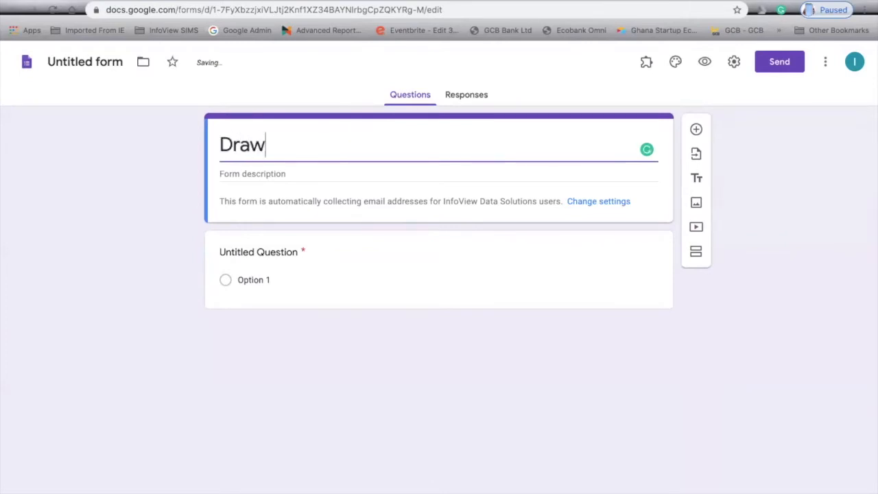
key(BackSpace)
key(BackSpace)
key(BackSpace)
key(BackSpace)
key(BackSpace)
key(BackSpace)
key(BackSpace)
text(Preschool )
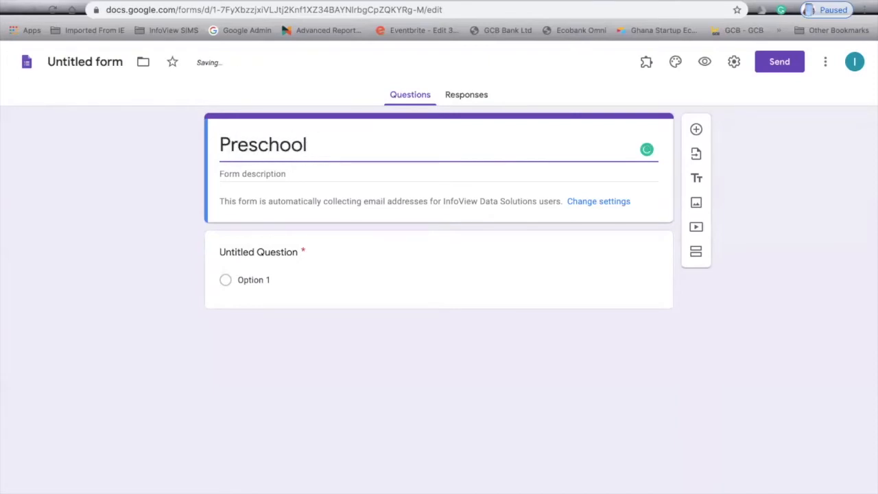
text(Q, Primary )
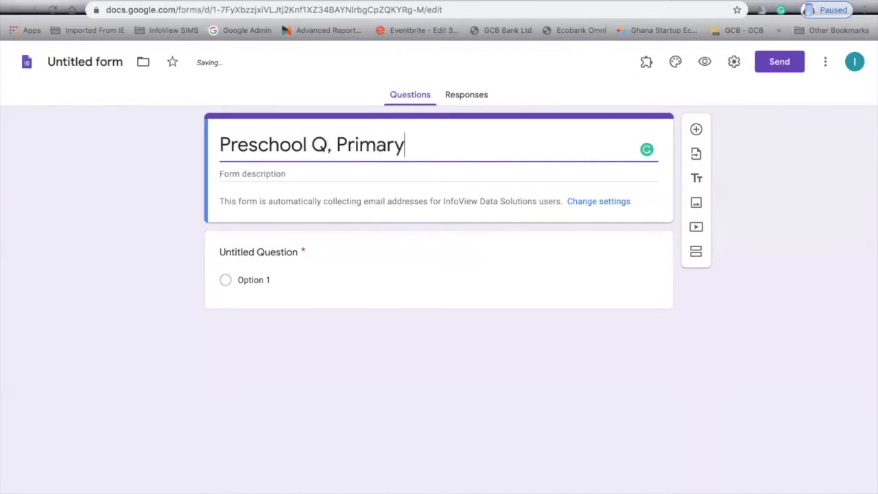
text(Q, JHS )
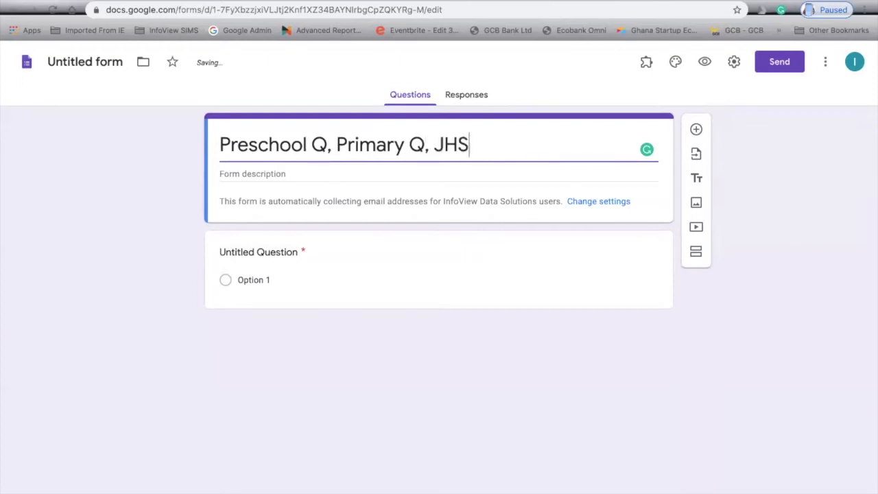
text(Q Example)
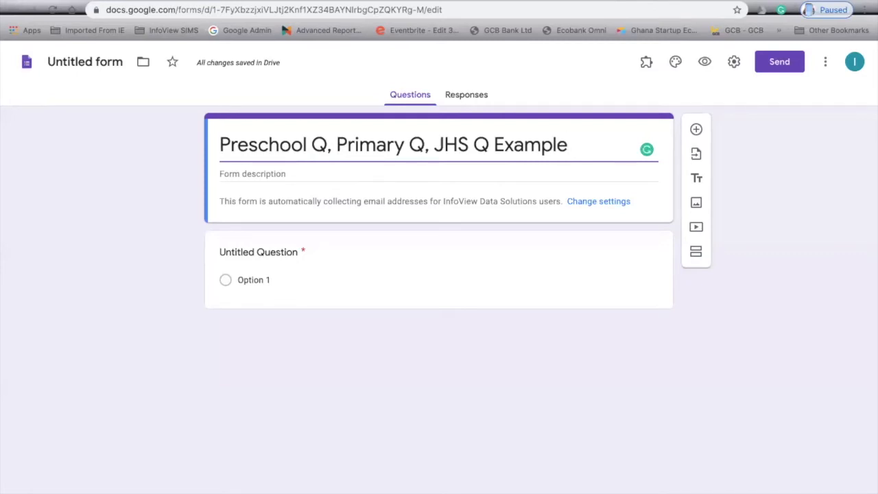
Add the description 'This is an example of the different types of questions you can create using Google Forms'.
click(242, 175)
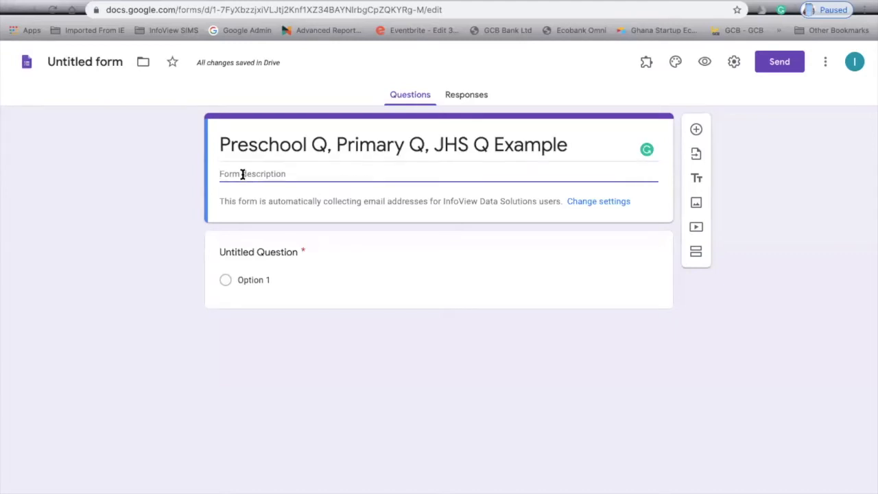
text(THis)
key(BackSpace)
key(BackSpace)
text(his is an example of the different types of questios you)
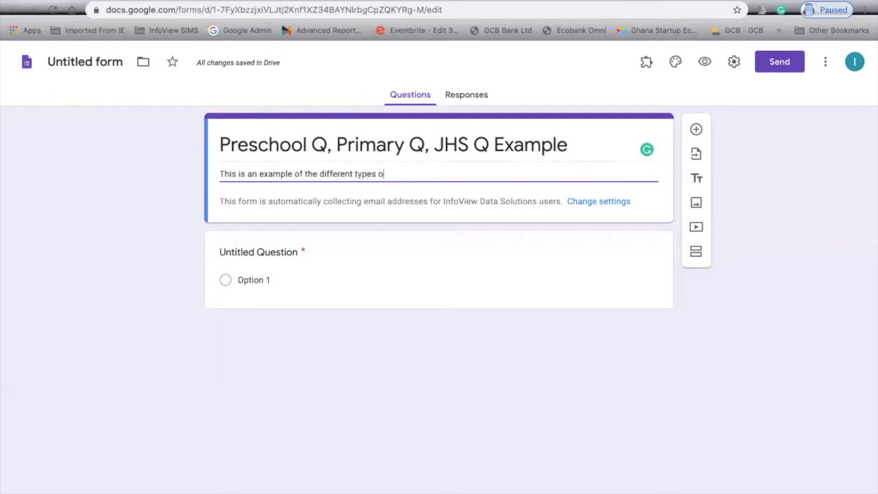
key(BackSpace)
key(BackSpace)
key(BackSpace)
key(BackSpace)
key(BackSpace)
text(ns yo)
text(u caj)
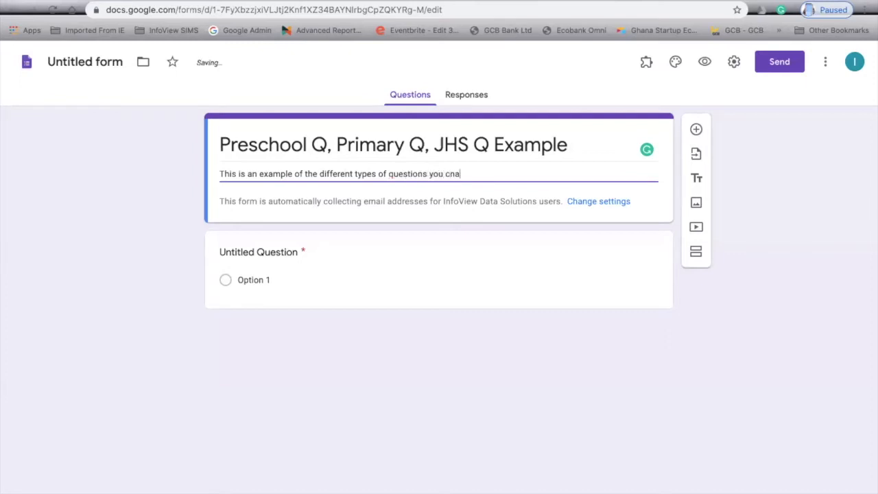
key(BackSpace)
text(n create using Google Forms)
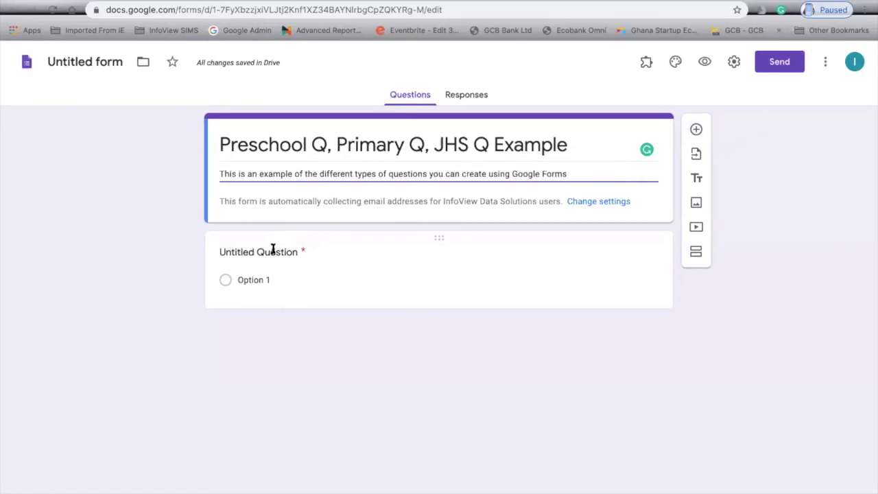
Name the first question 'Example of Preschool Question' and open a new browser tab.
click(297, 251)
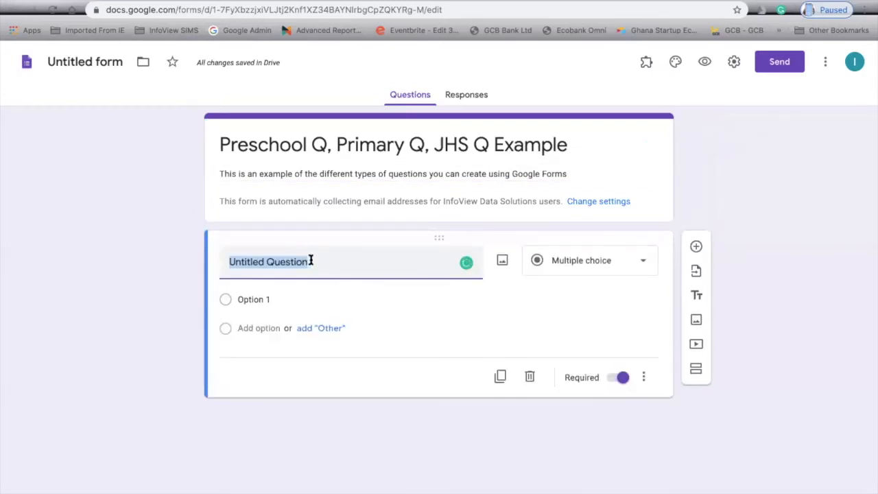
text(Exam)
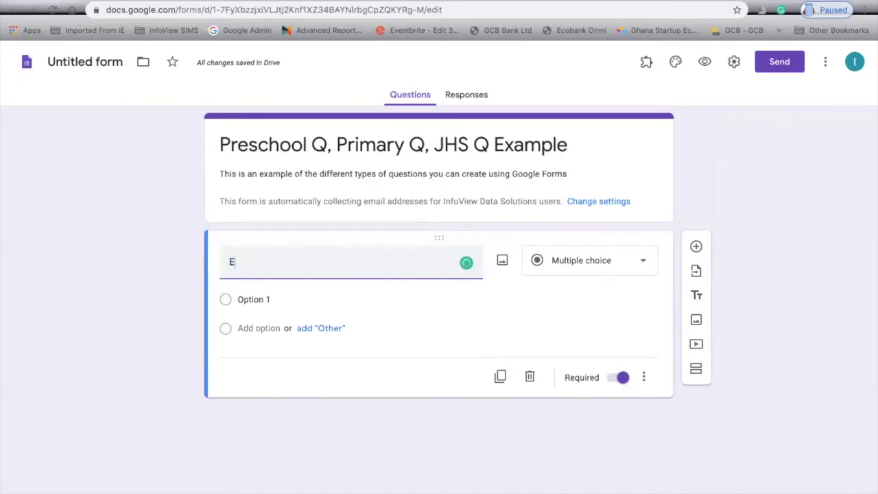
key(BackSpace)
key(BackSpace)
key(BackSpace)
text(xm)
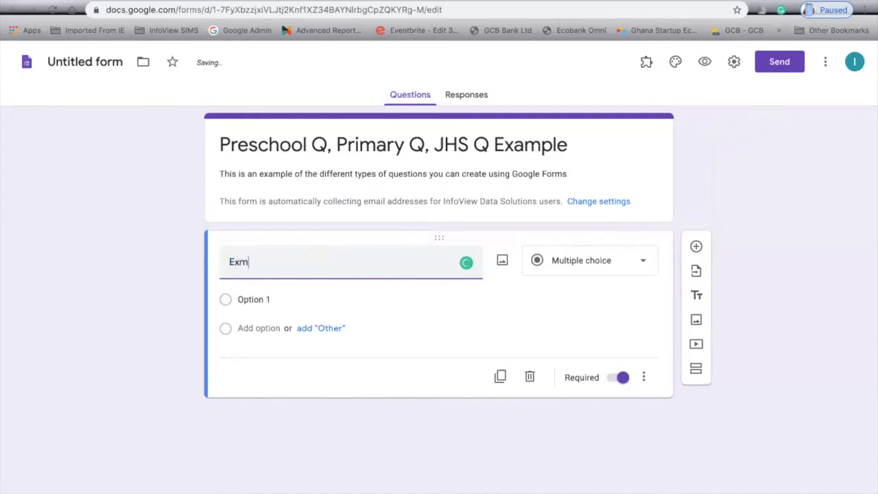
key(BackSpace)
text(ample of Preschool Question)
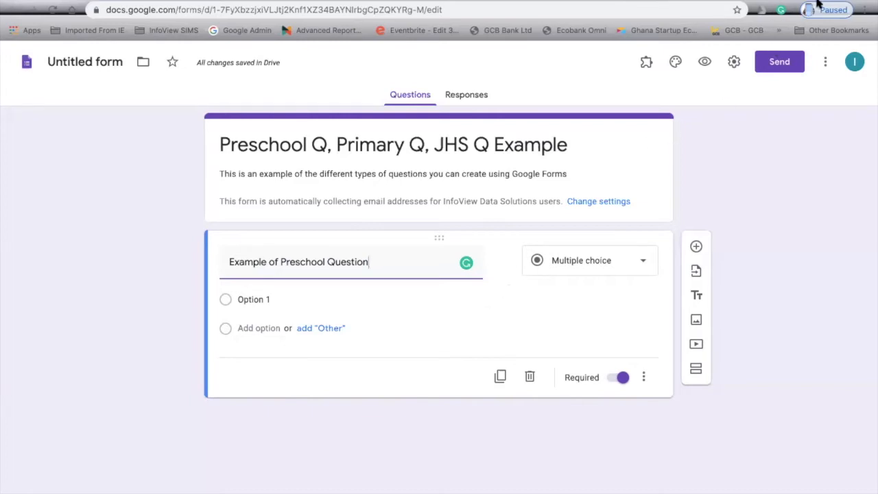
key(ctrl+t)
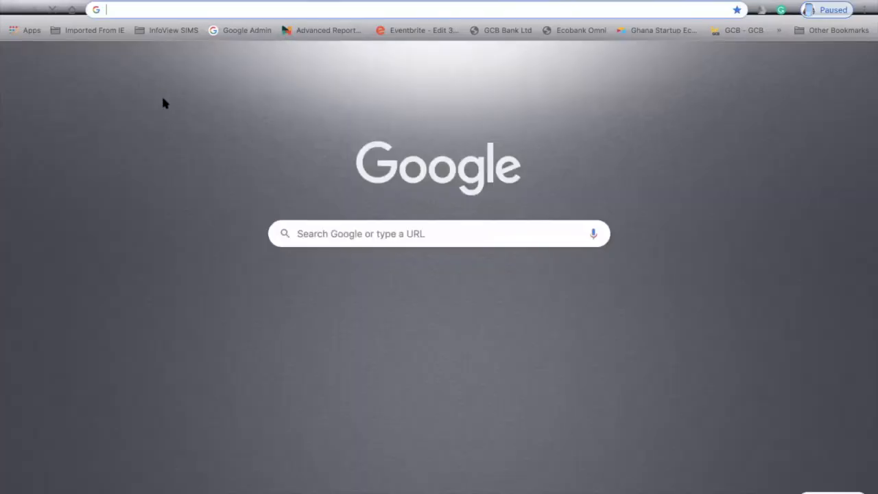
Search 'preschool phonics question', browse a kindergarten phonics questions page, and return to the results.
text(preschool )
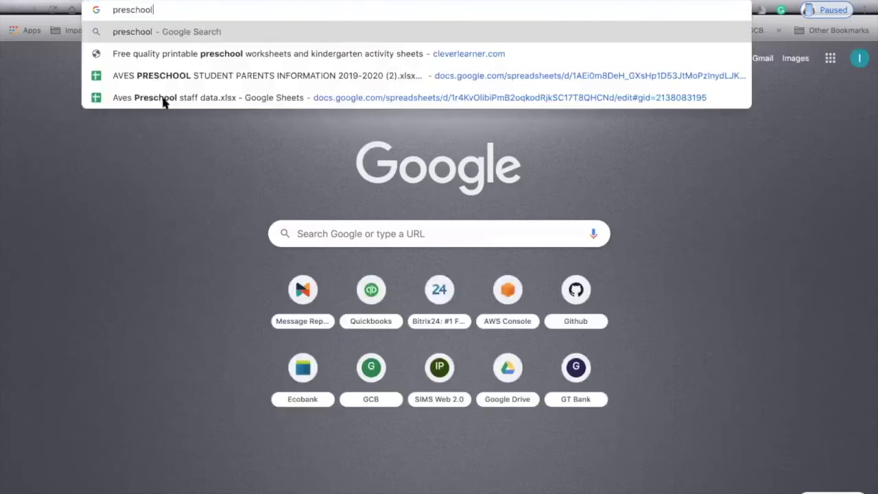
text(phonic)
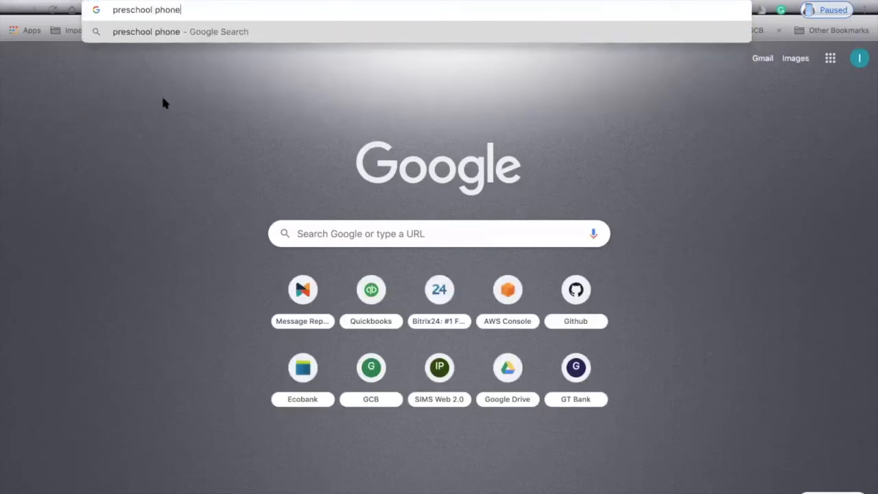
text(s question)
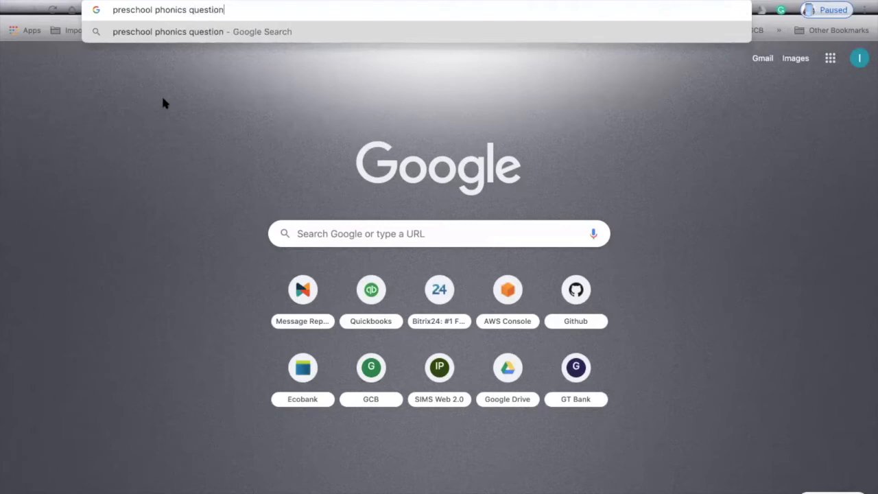
key(Return)
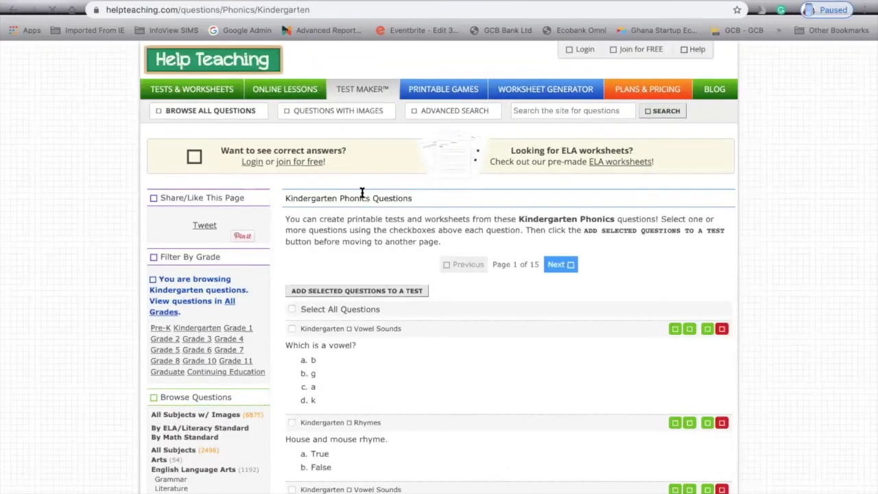
scroll(398, 358, down, 1)
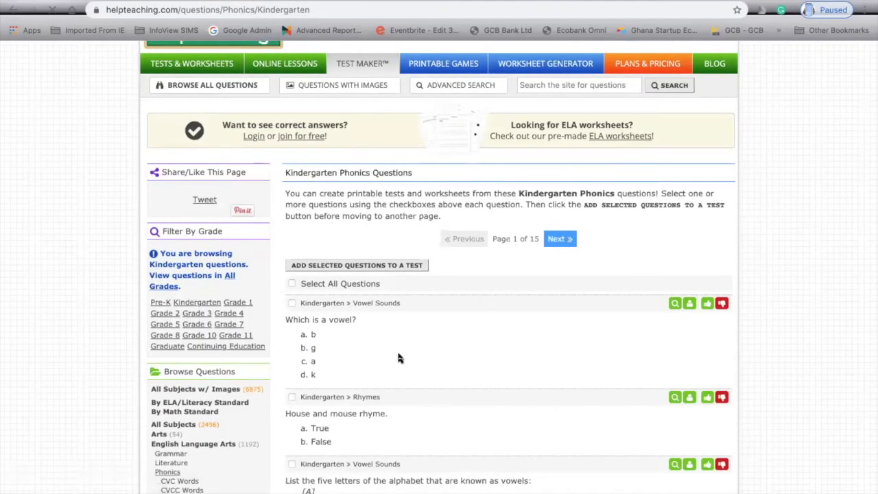
scroll(399, 357, down, 5)
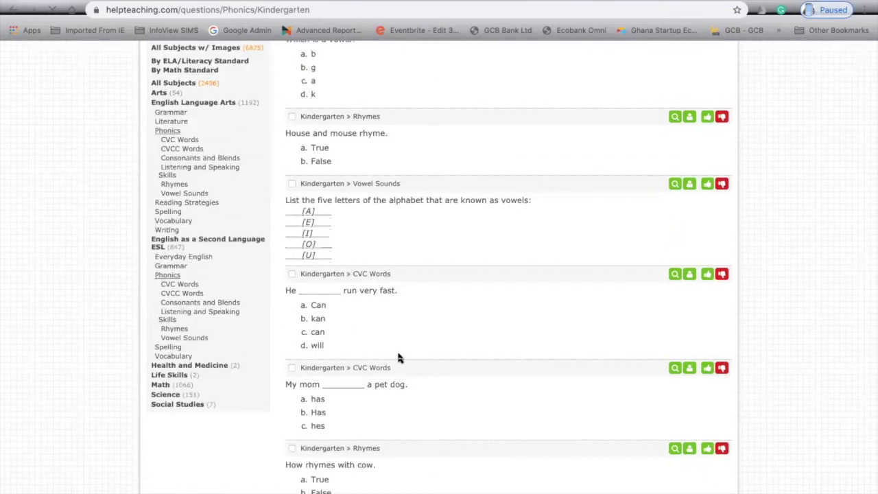
scroll(398, 355, down, 2)
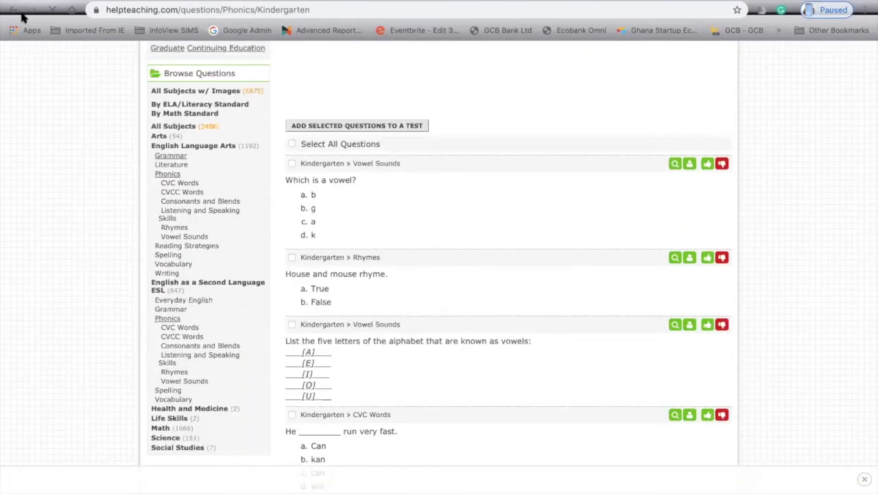
click(14, 11)
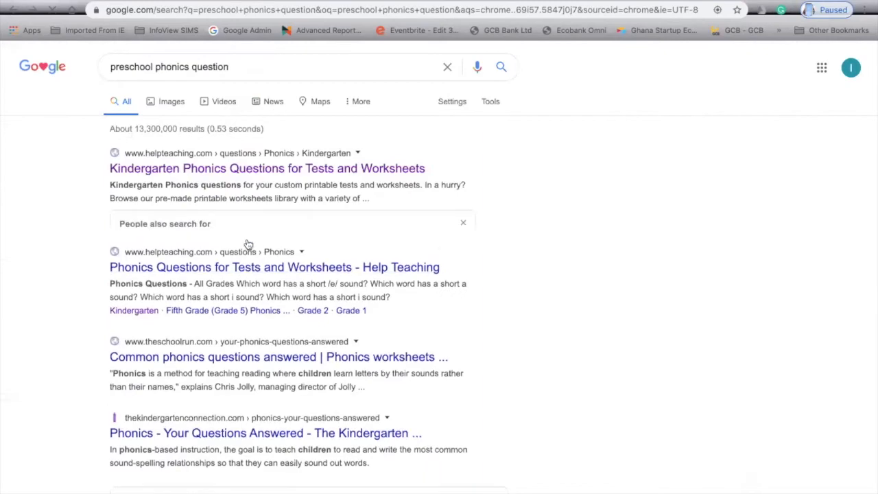
Refine the search to 'preschool phonics drawing question'.
scroll(262, 310, down, 2)
scroll(263, 311, up, 3)
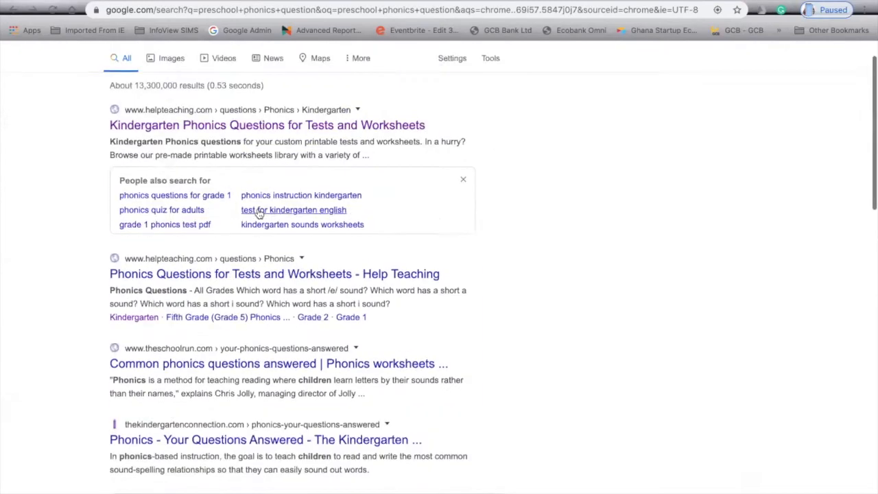
click(195, 67)
text(drawing question)
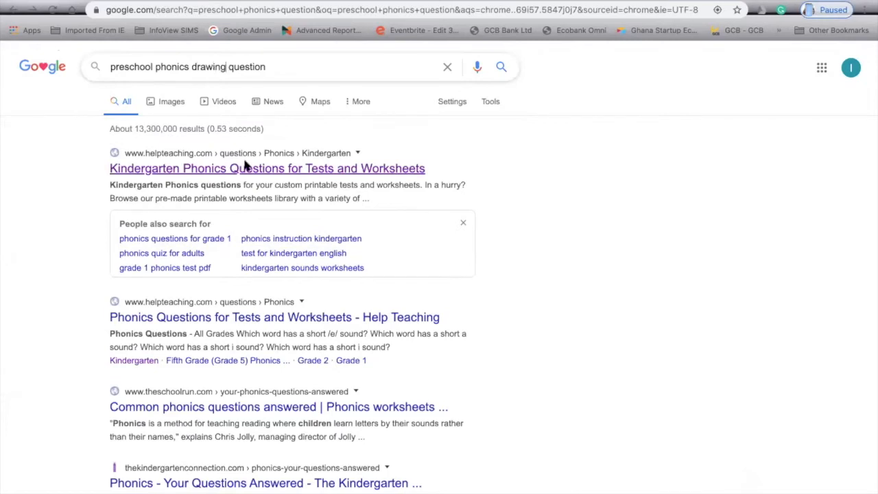
key(Return)
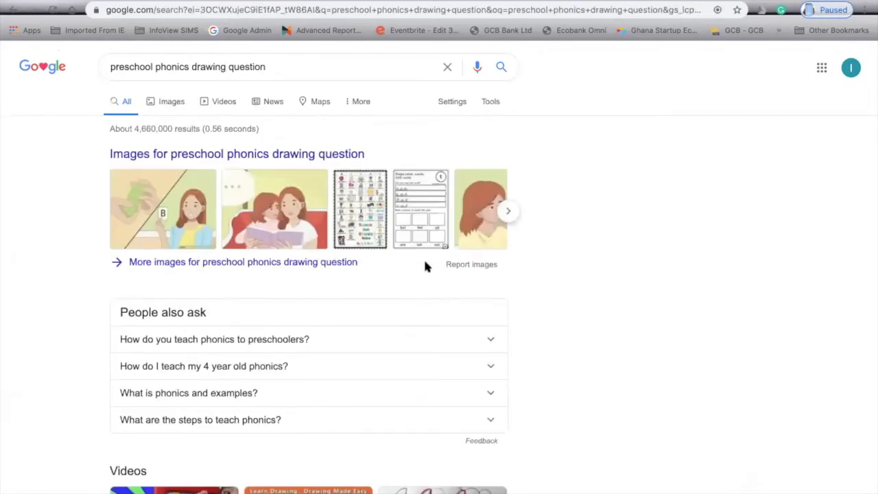
Save the Simple letter sounds CVC words worksheet image from image results to the Desktop as JPEG.
click(422, 223)
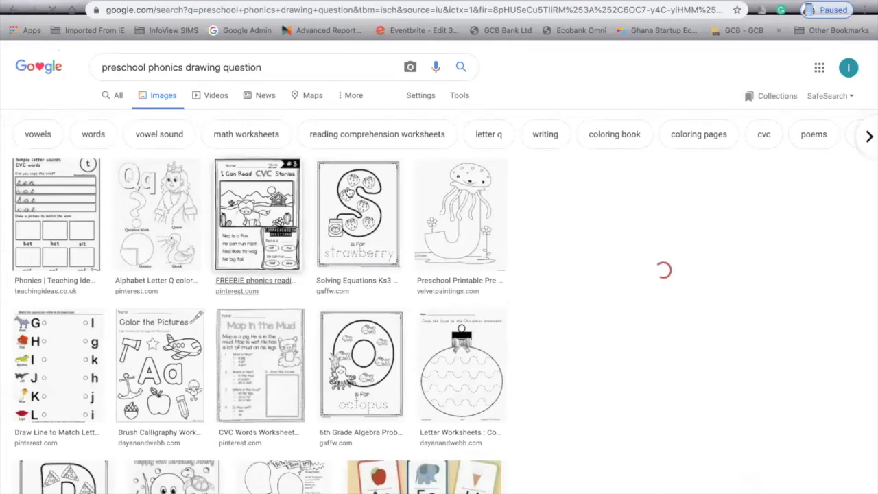
scroll(369, 140, down, 3)
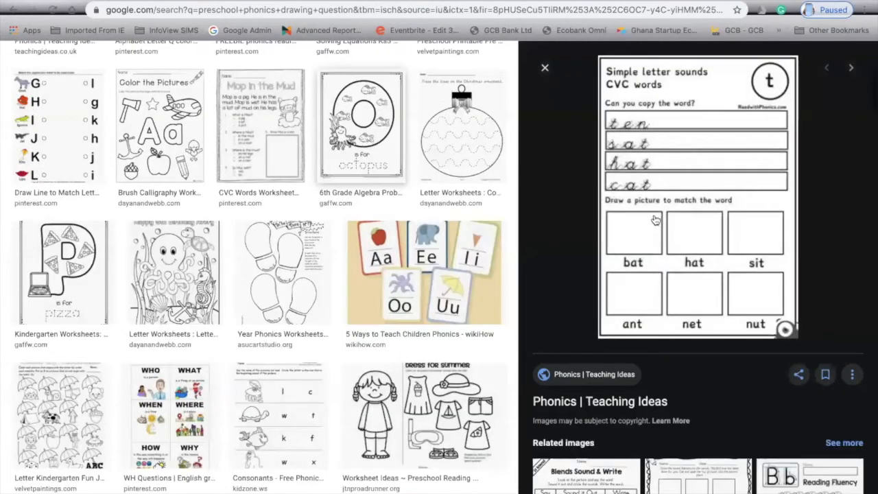
right_click(708, 175)
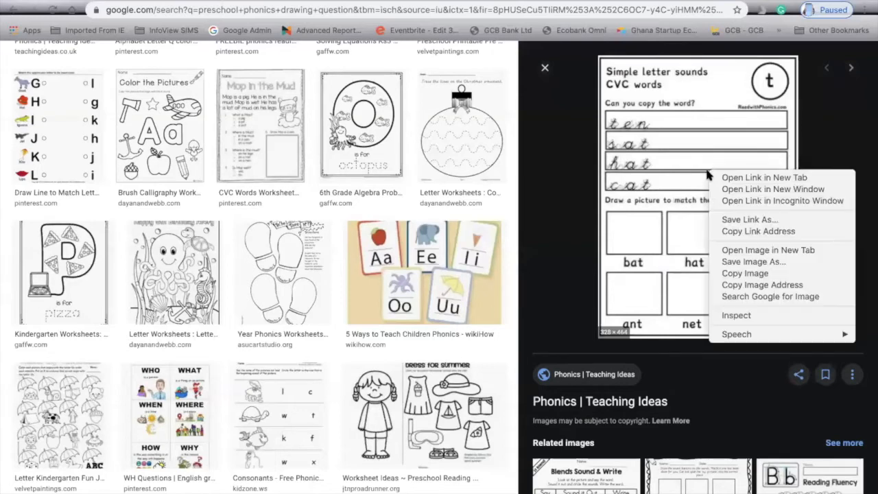
click(765, 263)
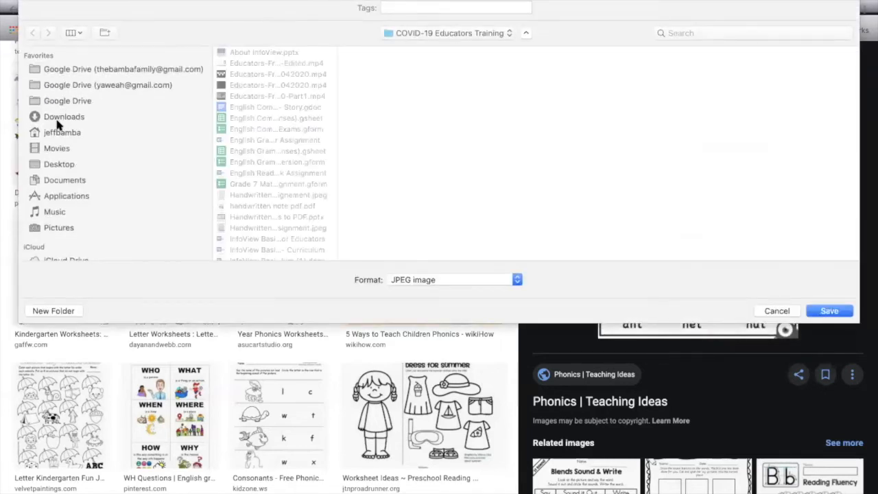
click(55, 165)
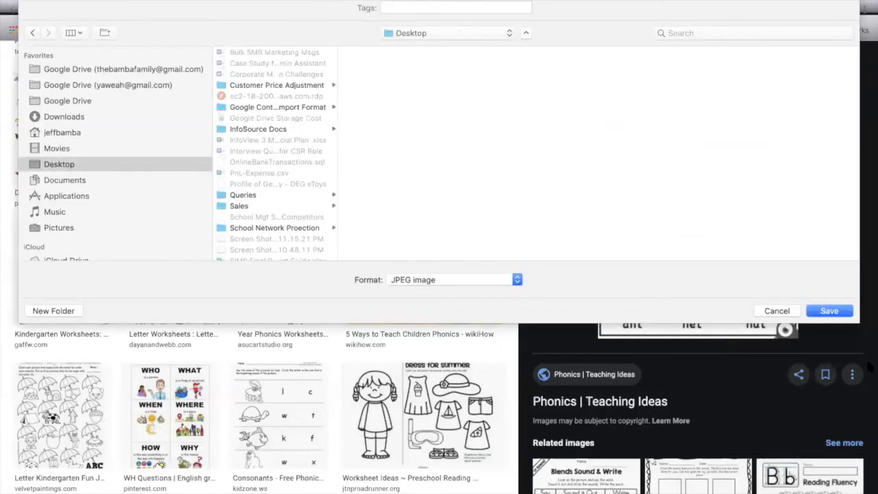
click(831, 312)
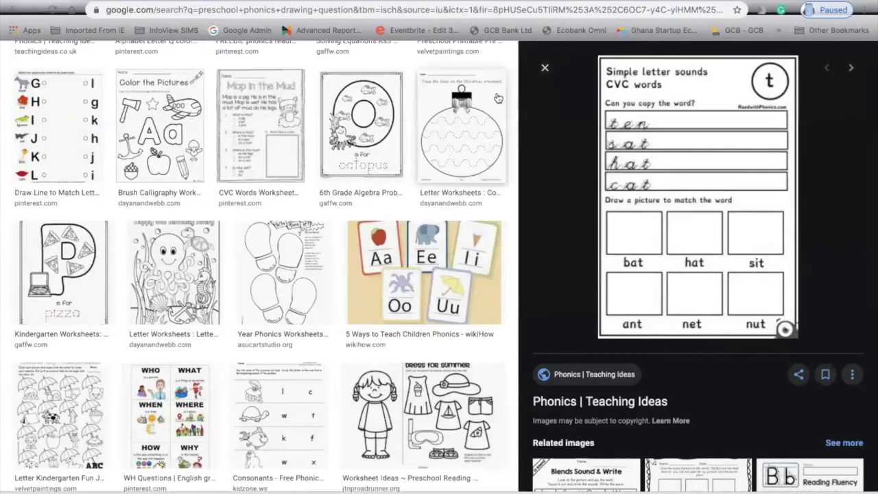
click(473, 1)
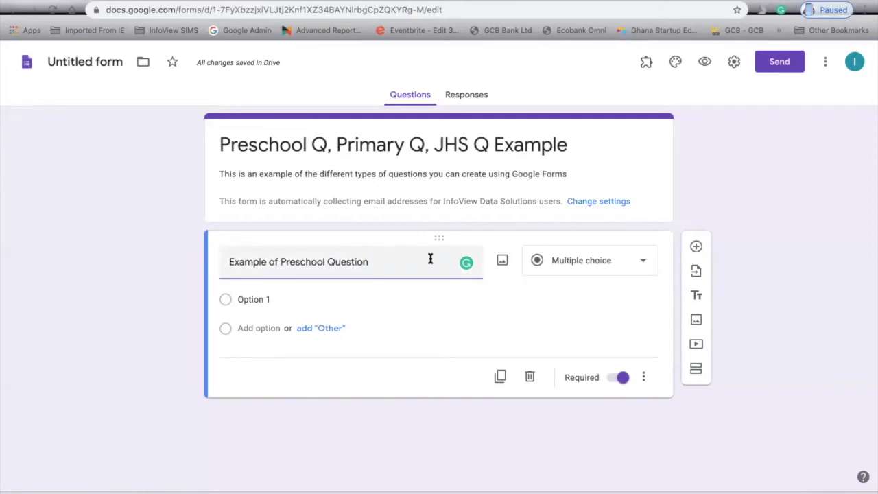
Upload phonicstsoundworksheet.jpg from the Desktop as the image of the Example of Preschool Question.
click(503, 262)
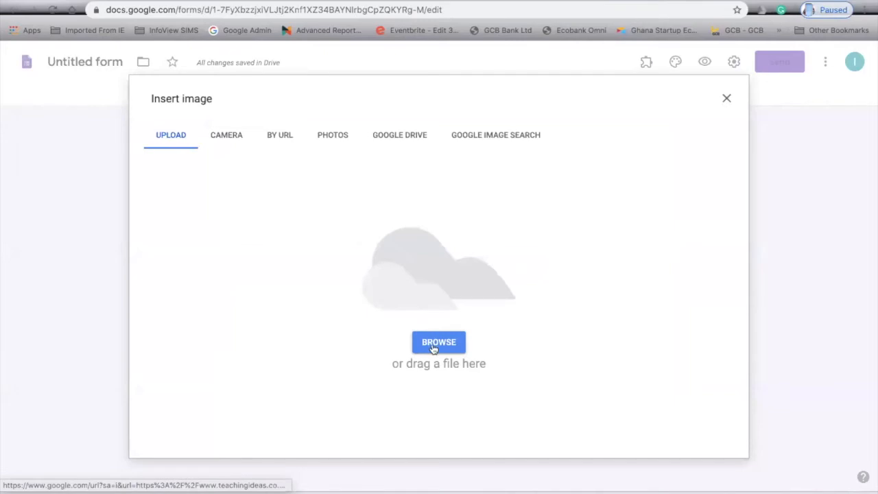
click(433, 348)
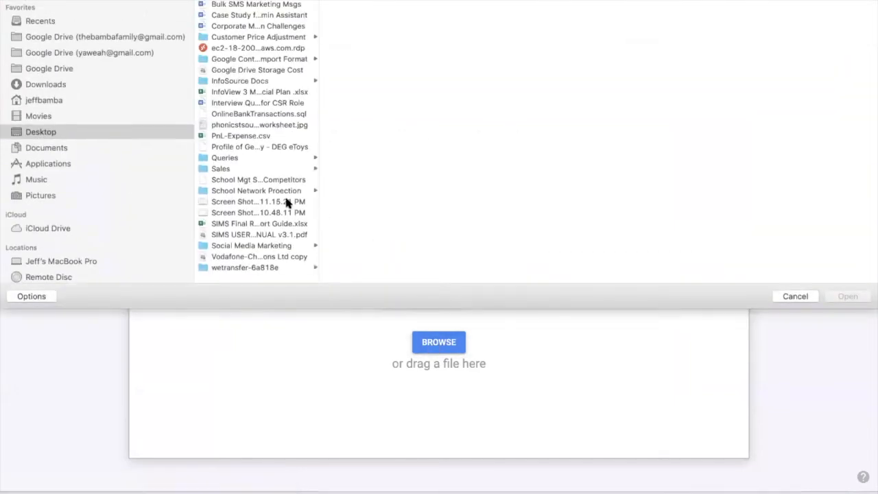
click(288, 127)
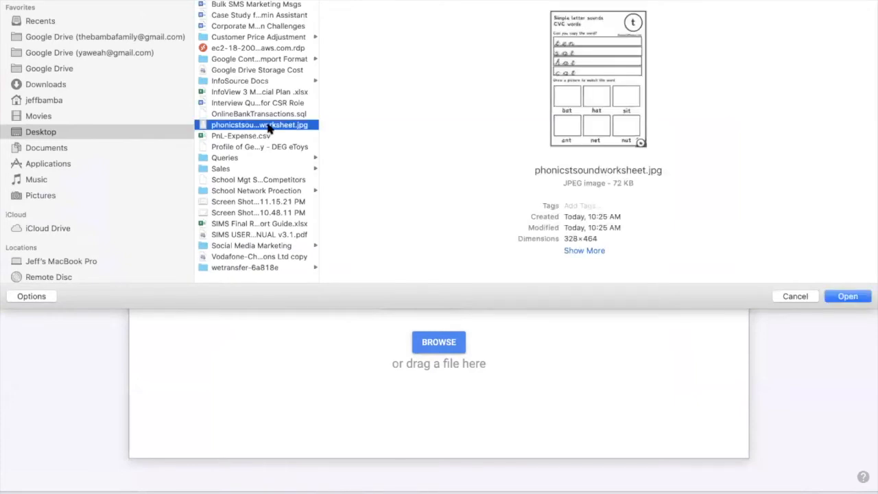
click(846, 299)
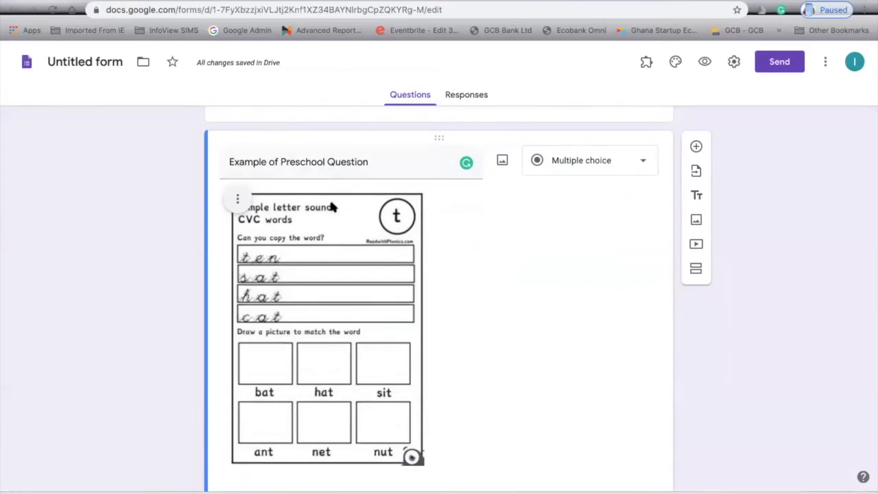
Select and then deselect the worksheet image in the preschool question.
scroll(352, 255, down, 1)
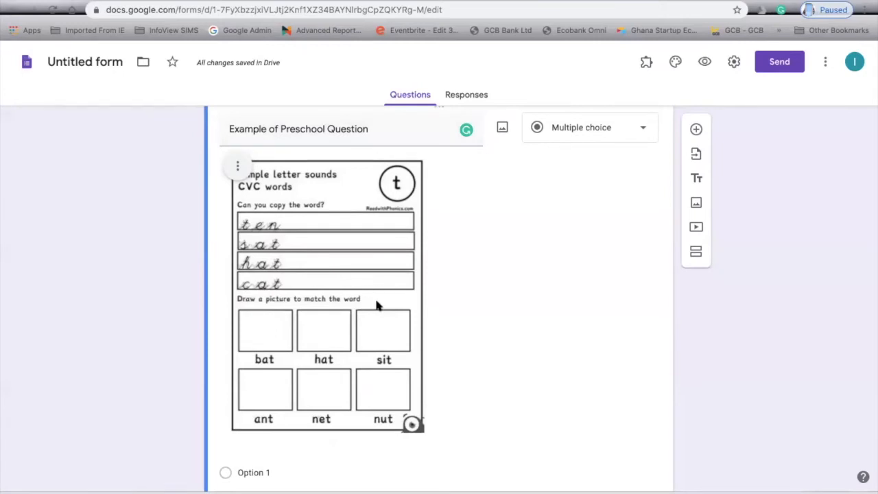
click(354, 278)
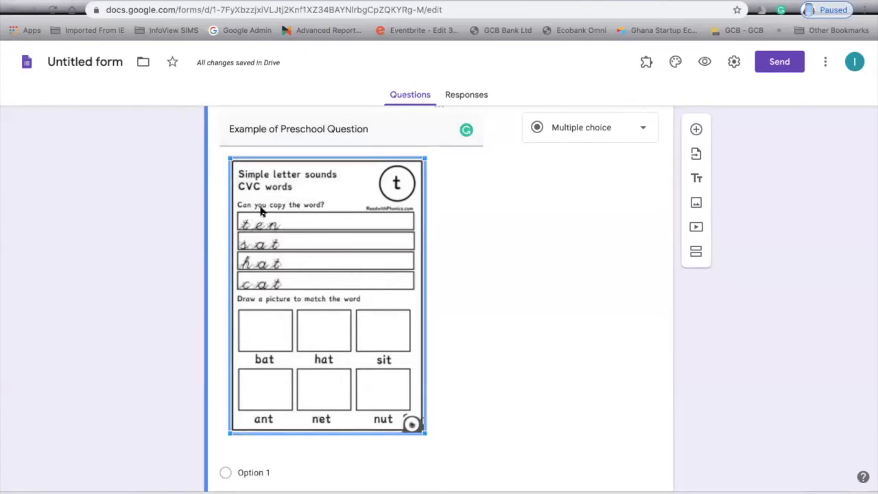
scroll(288, 240, down, 1)
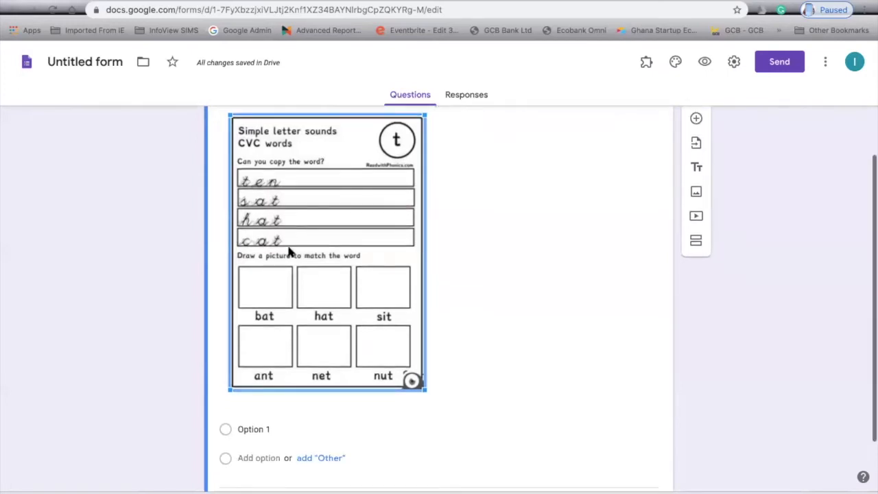
click(461, 295)
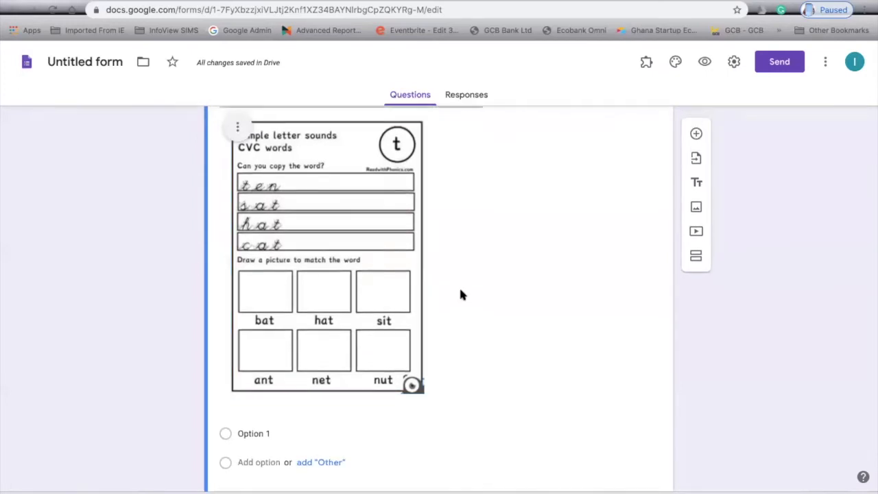
scroll(461, 293, down, 1)
Delete the '1' from the Option 1 answer text and review the question card.
click(275, 391)
key(BackSpace)
click(440, 301)
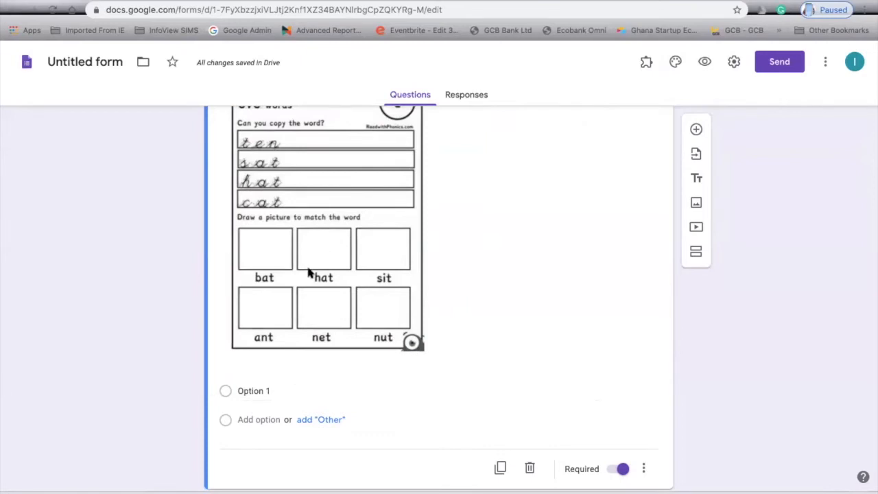
scroll(308, 273, up, 1)
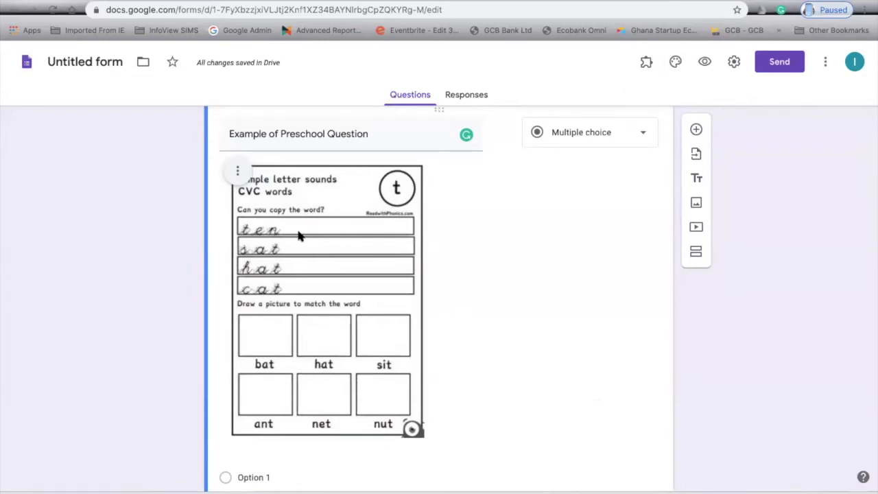
scroll(299, 235, down, 1)
scroll(304, 249, up, 1)
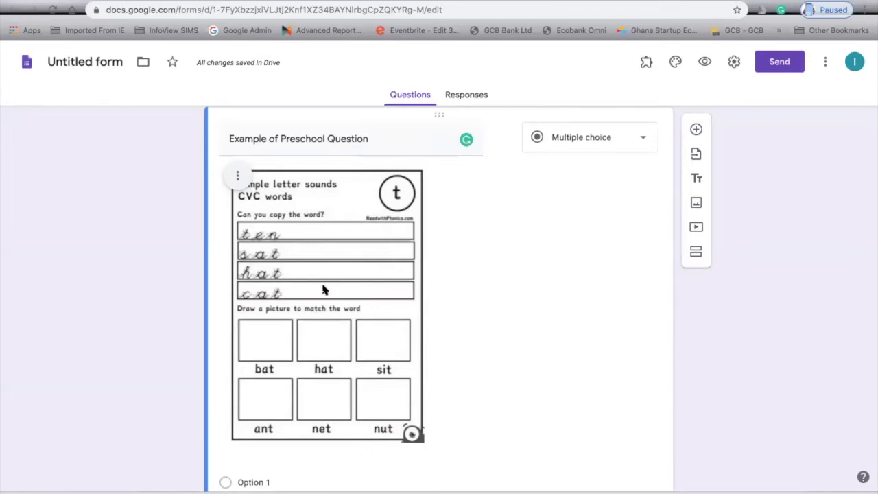
scroll(353, 287, down, 1)
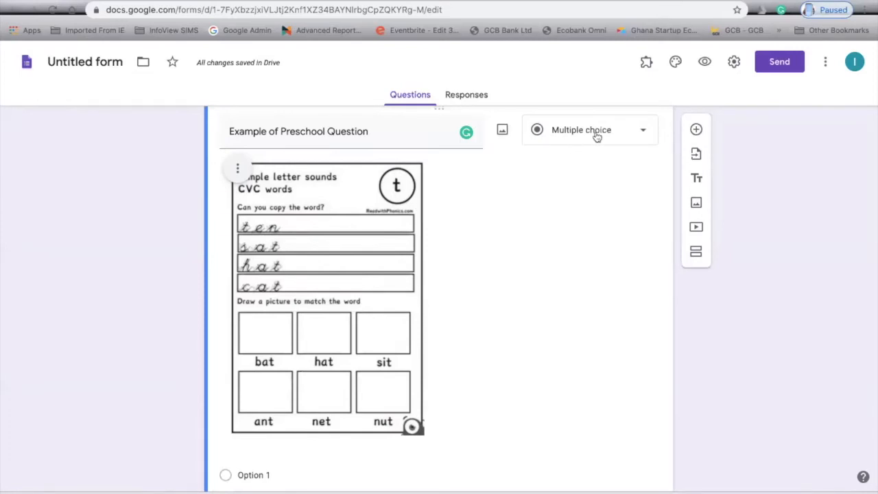
scroll(597, 137, up, 1)
Change the preschool question type to File upload and accept the Drive upload notice.
click(641, 155)
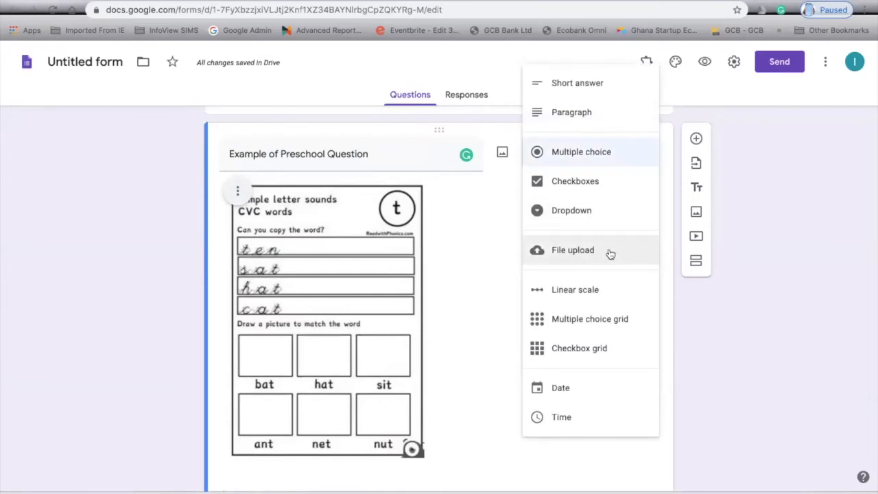
click(610, 253)
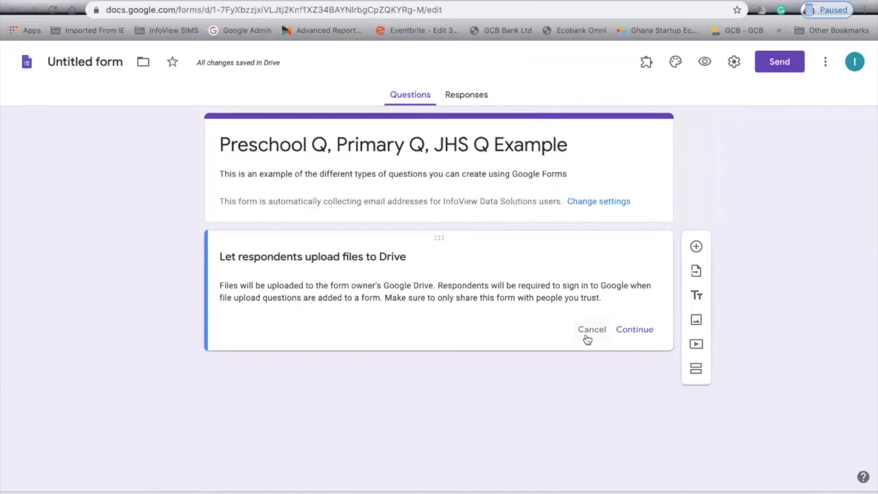
click(627, 331)
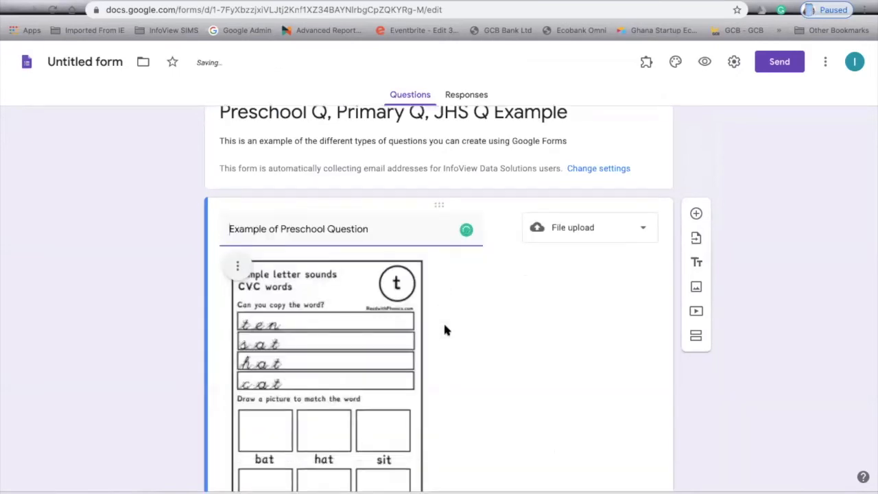
Allow only specific file types for uploads: PDF, Image and Drawing.
scroll(443, 330, down, 3)
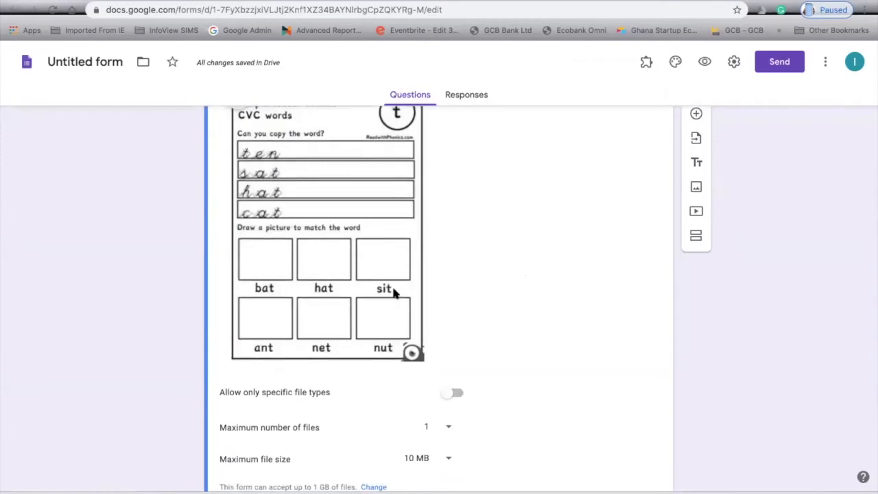
scroll(393, 291, down, 1)
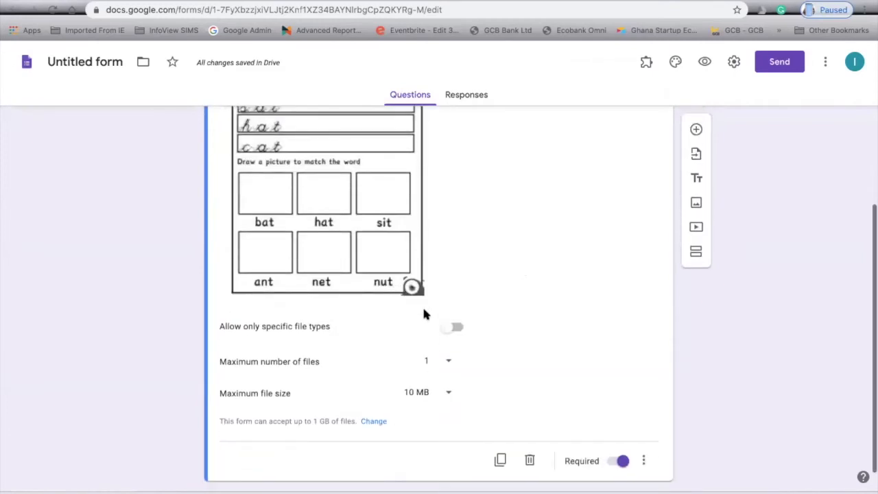
click(452, 330)
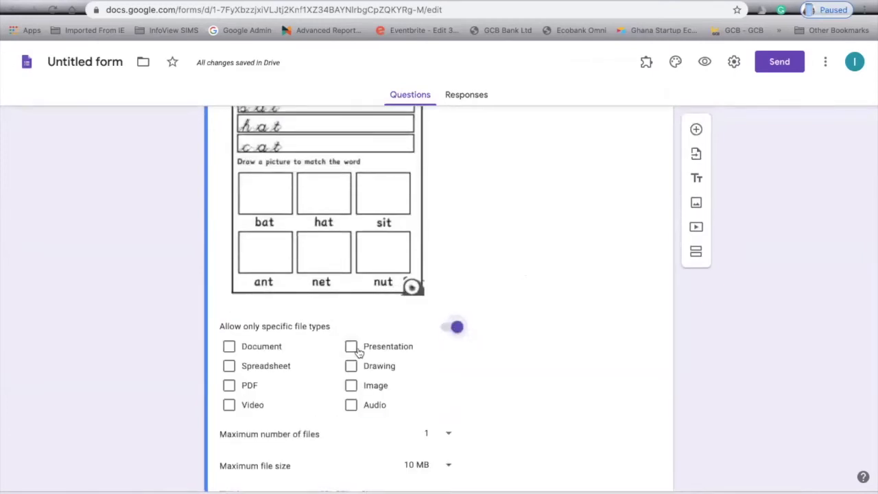
click(229, 386)
click(351, 386)
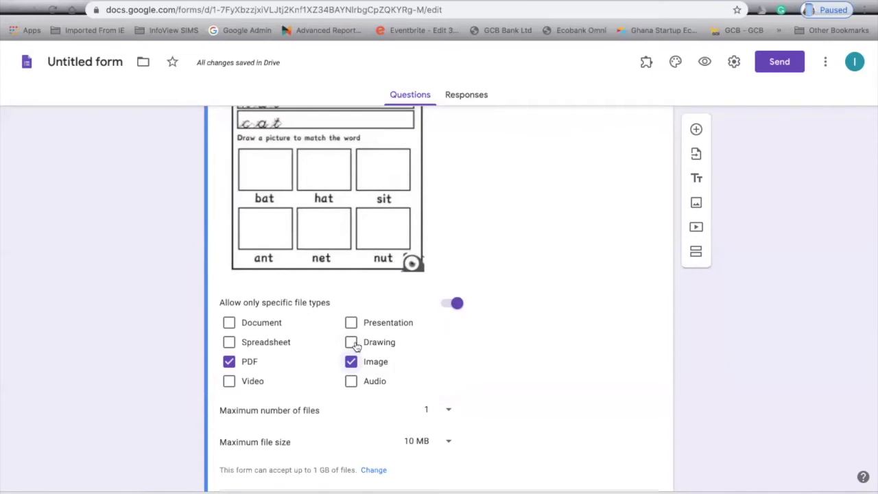
click(353, 343)
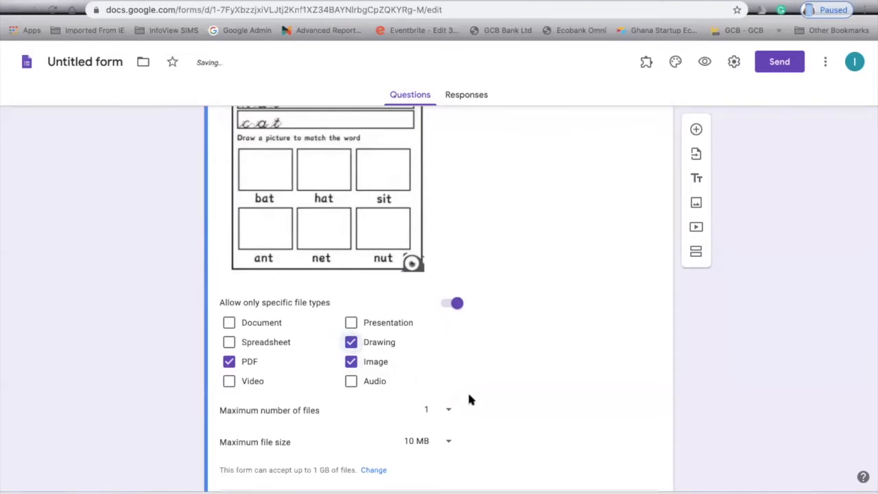
scroll(492, 400, down, 1)
scroll(476, 336, up, 1)
scroll(475, 334, up, 4)
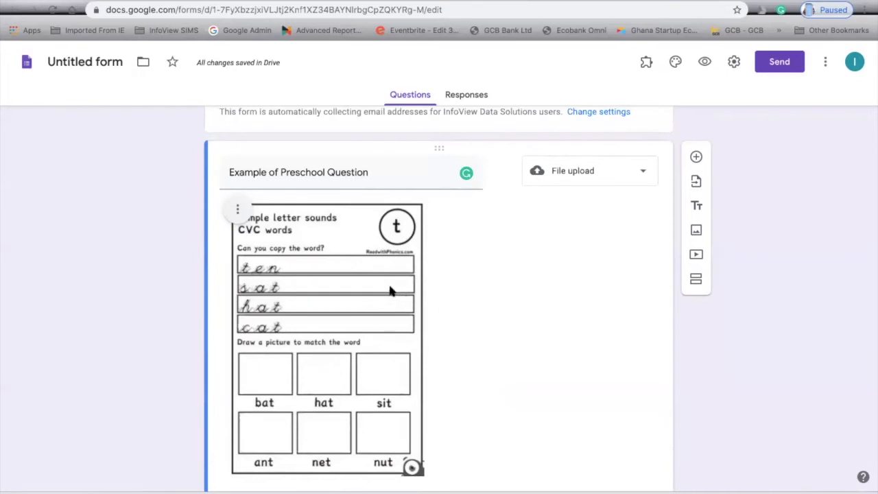
scroll(392, 292, down, 1)
scroll(390, 291, down, 5)
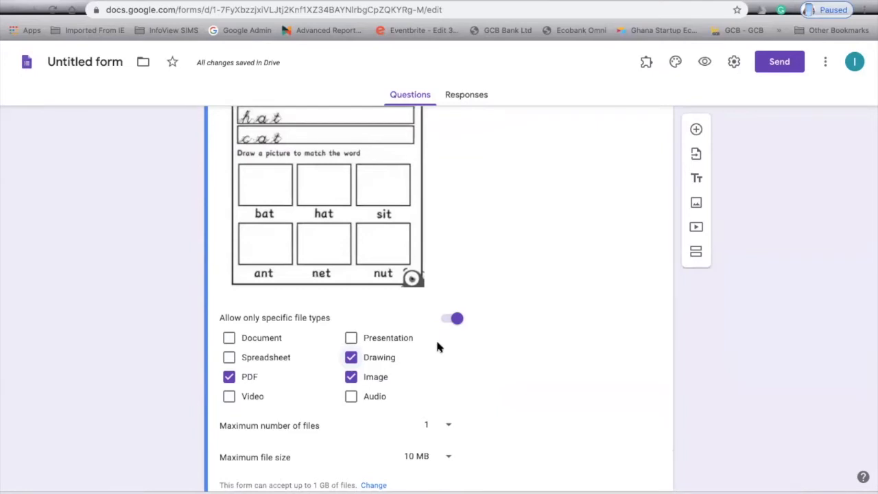
scroll(438, 347, down, 2)
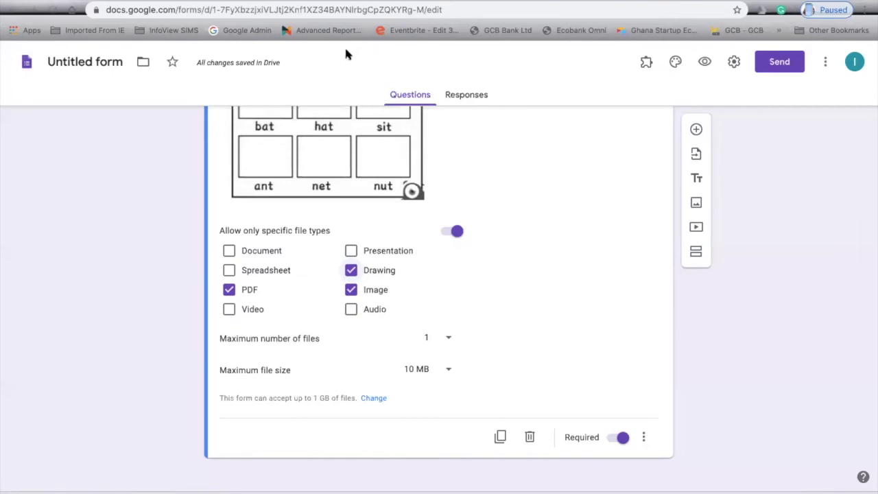
scroll(493, 337, up, 5)
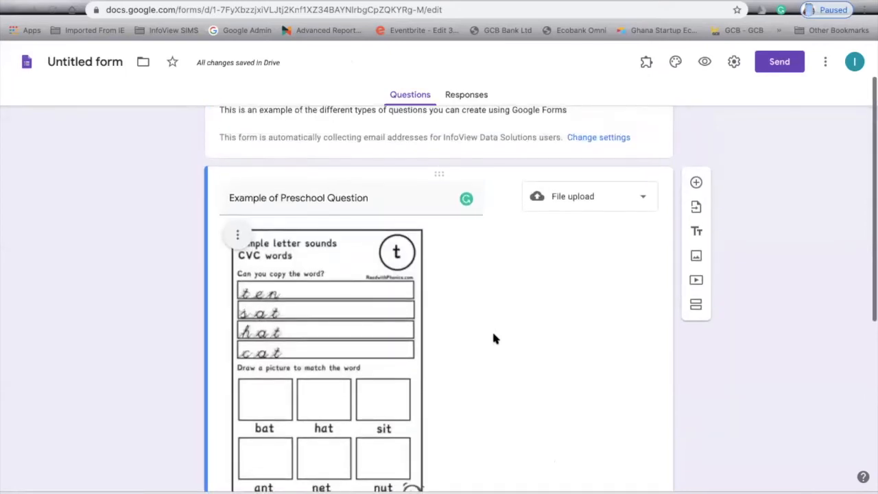
scroll(493, 335, up, 1)
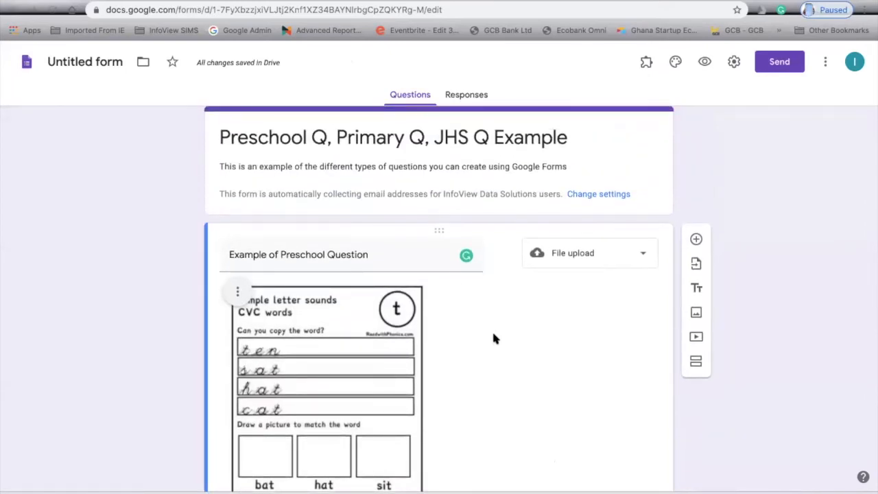
scroll(495, 338, down, 1)
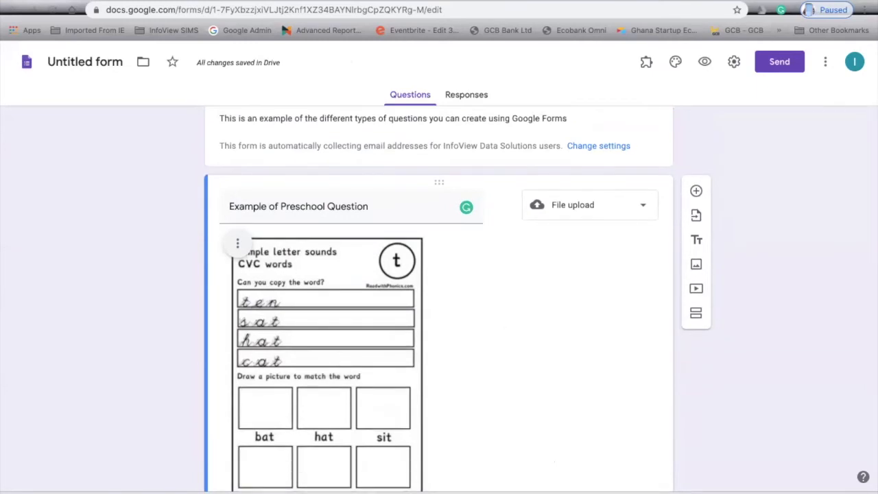
mouse_move(508, 2)
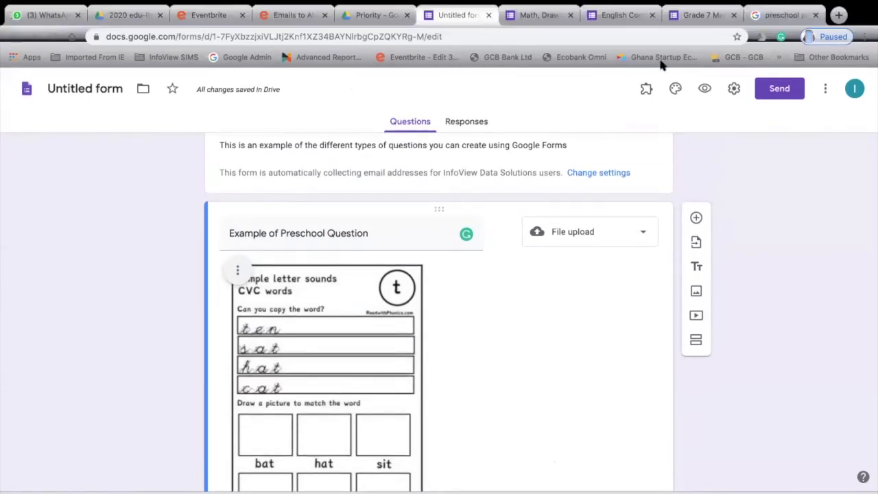
scroll(620, 362, up, 1)
scroll(620, 362, down, 1)
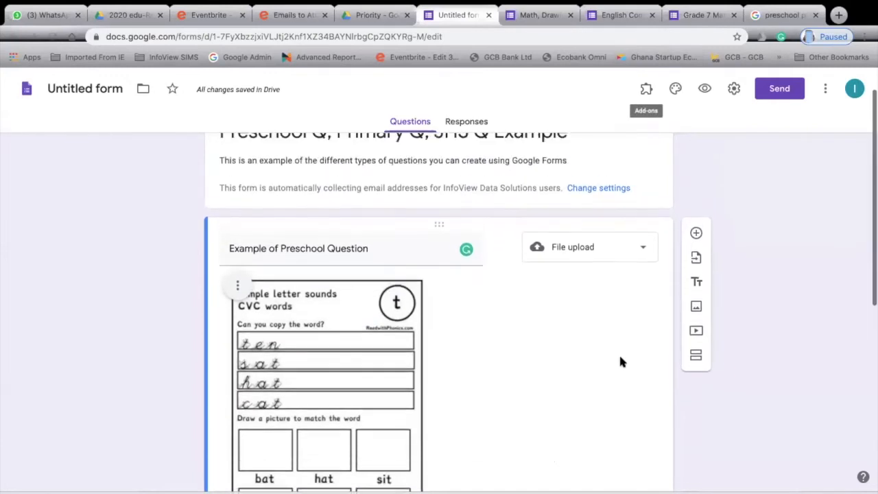
scroll(620, 362, up, 1)
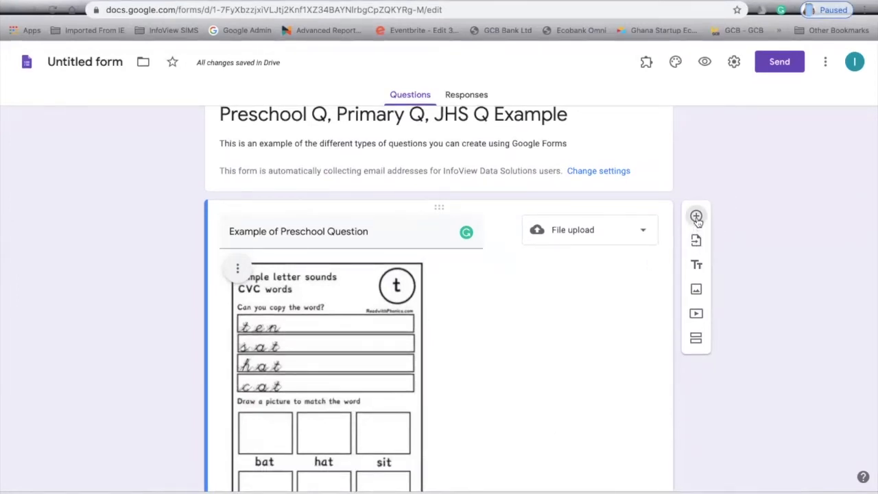
Add a question below the preschool question titled 'Primary Question Example'.
click(696, 218)
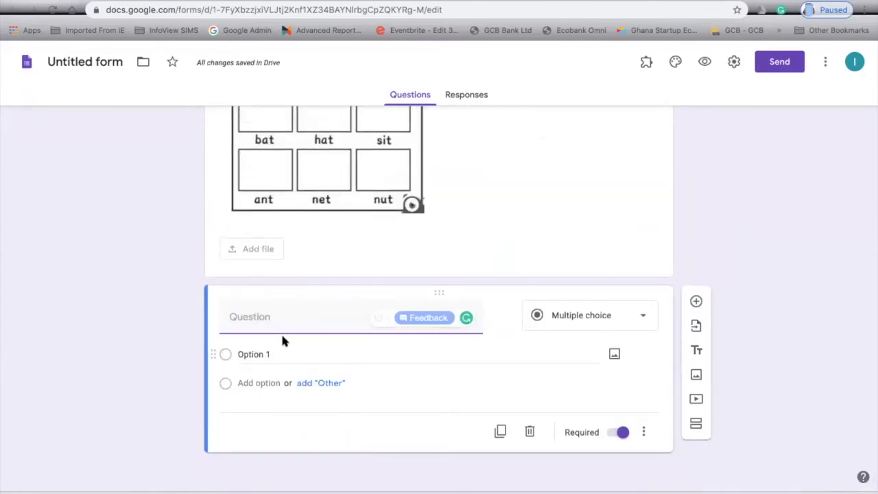
text(P)
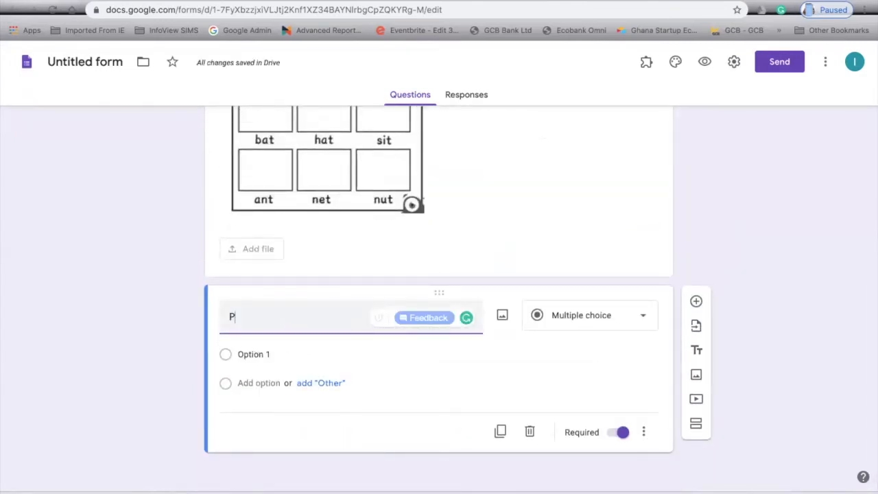
text(rimary Quesiton Exam)
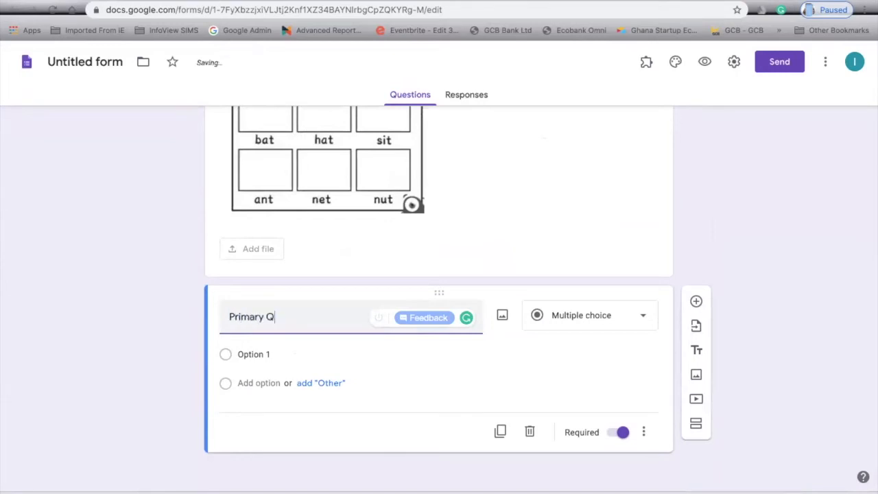
key(BackSpace)
key(BackSpace)
key(BackSpace)
key(BackSpace)
key(BackSpace)
key(BackSpace)
key(BackSpace)
key(BackSpace)
key(BackSpace)
text(tion Example)
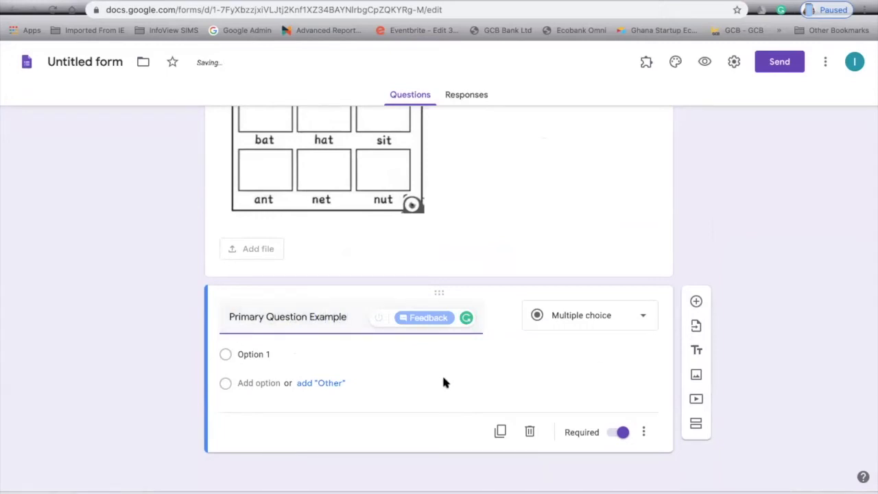
click(492, 346)
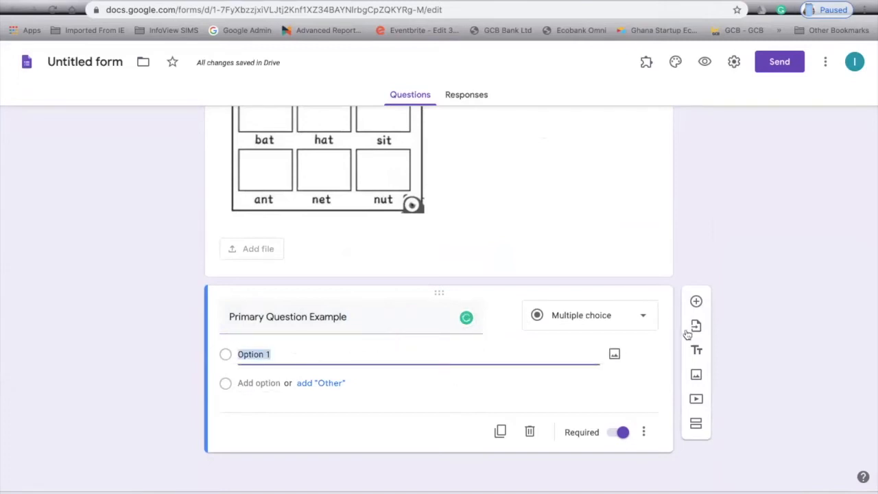
Keep the question as Multiple choice and begin extending the title with ': Select...'.
click(642, 315)
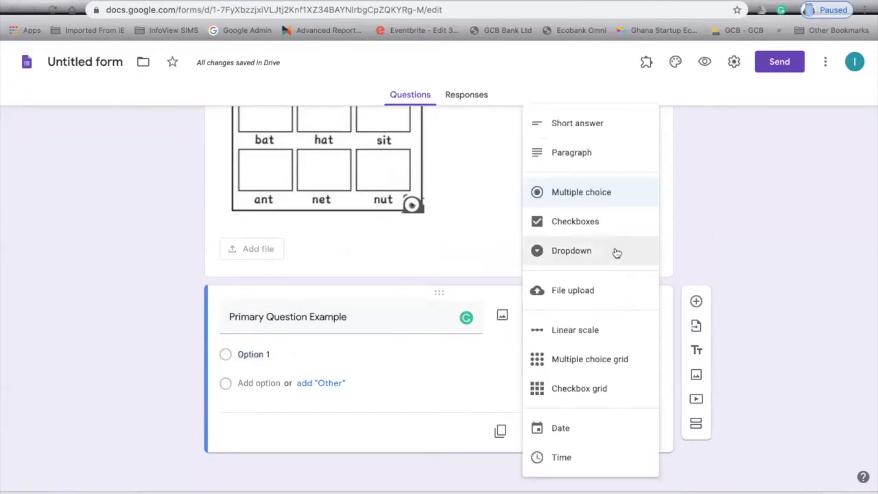
click(595, 197)
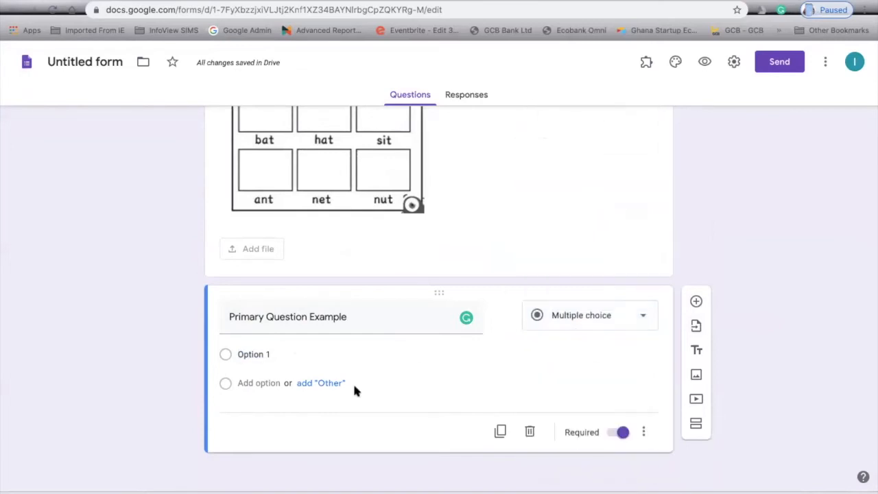
click(369, 316)
click(369, 316)
text(:)
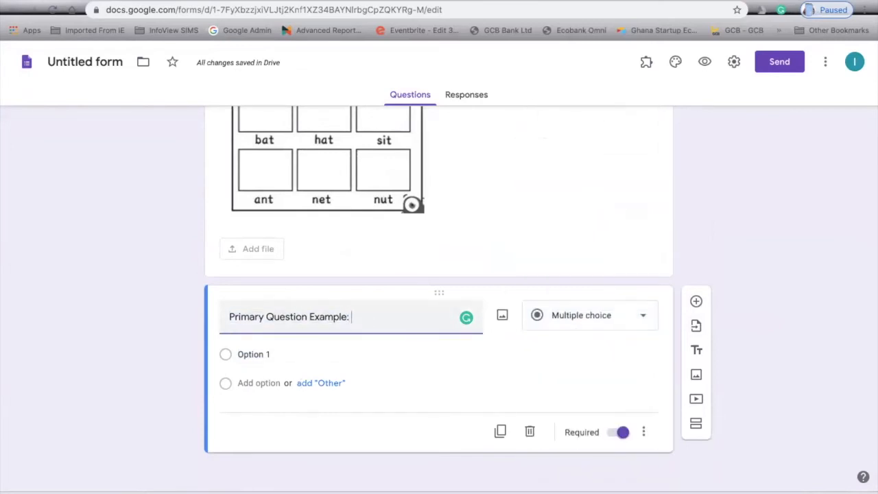
text( Lis)
key(BackSpace)
key(BackSpace)
key(BackSpace)
key(BackSpace)
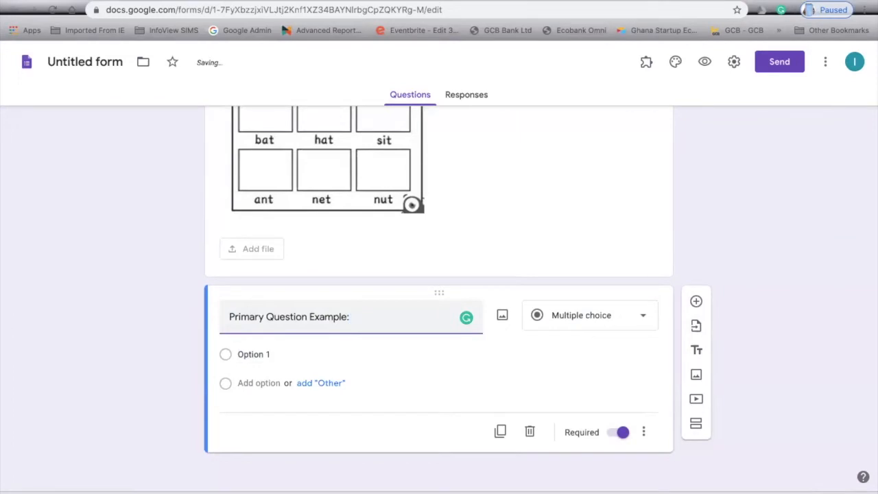
text(Selection the verb)
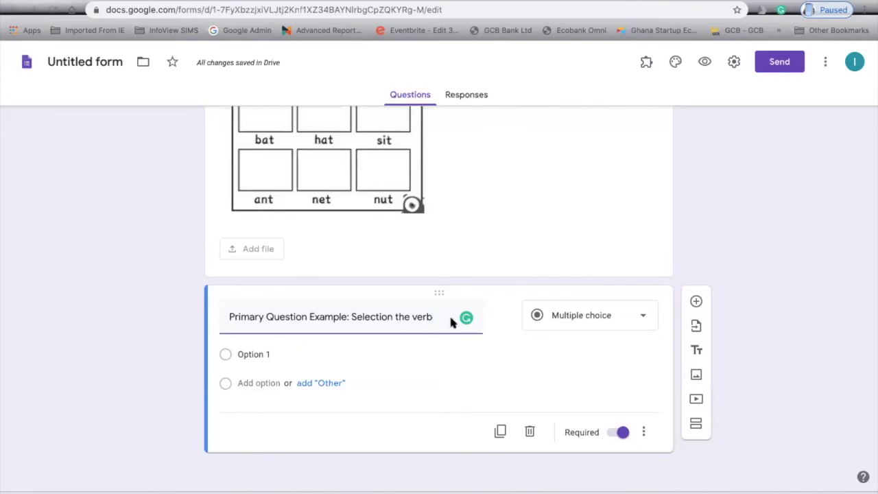
Finish the title as ': Select the verb in this list of words: Running, Speak, Talk, Chair'.
key(BackSpace)
key(BackSpace)
key(BackSpace)
key(BackSpace)
key(BackSpace)
key(BackSpace)
key(BackSpace)
key(BackSpace)
key(BackSpace)
key(BackSpace)
key(BackSpace)
key(BackSpace)
text(the verb in this list of words: Run)
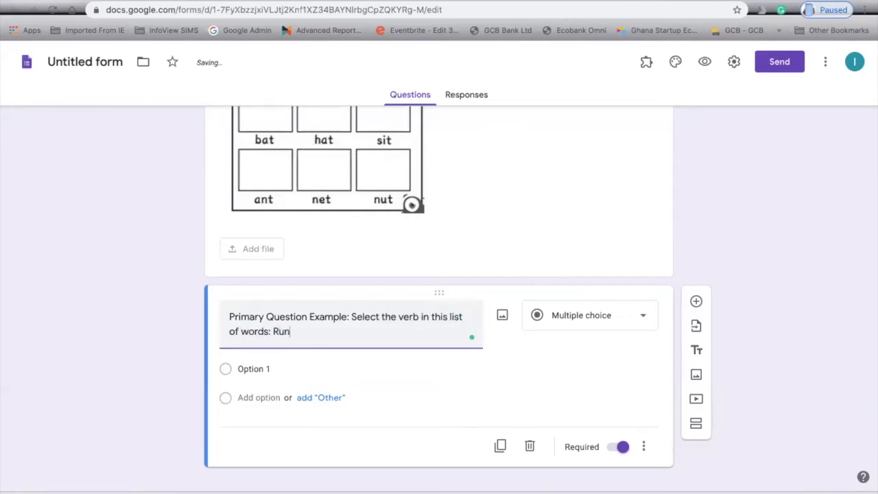
text(ning,)
text( Sit)
key(BackSpace)
key(BackSpace)
key(BackSpace)
text(Spe)
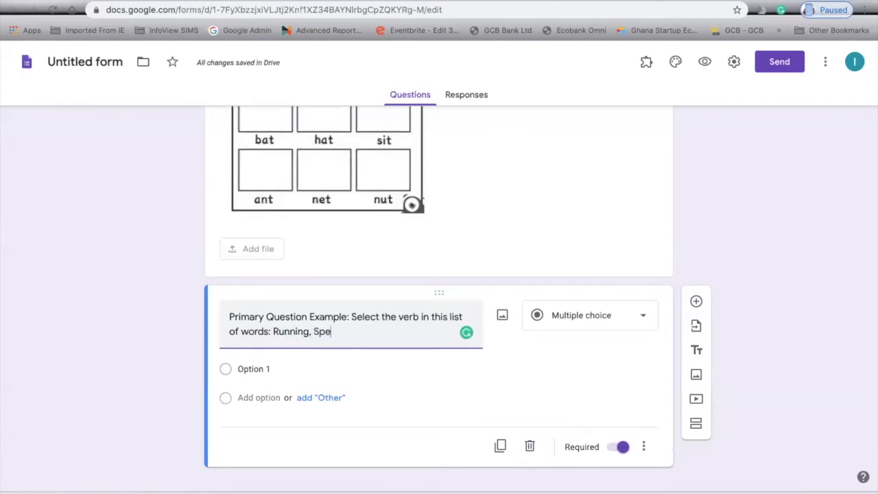
text(ak, Talk, )
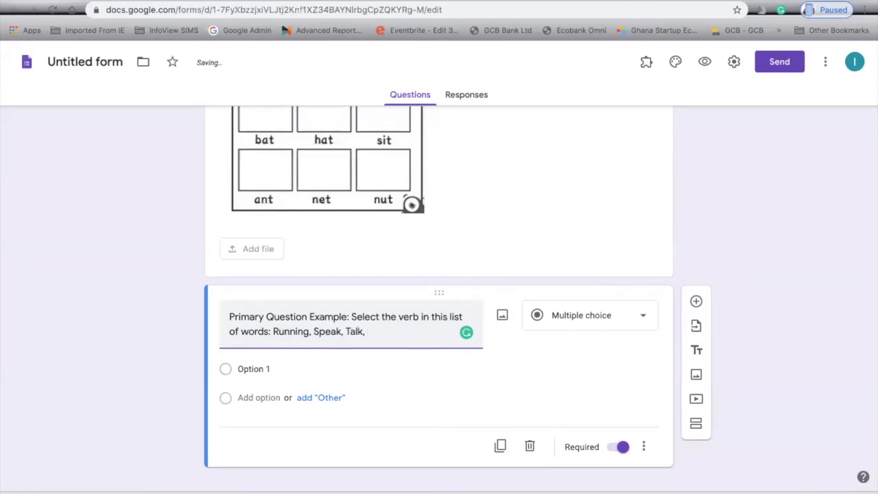
text(Chair)
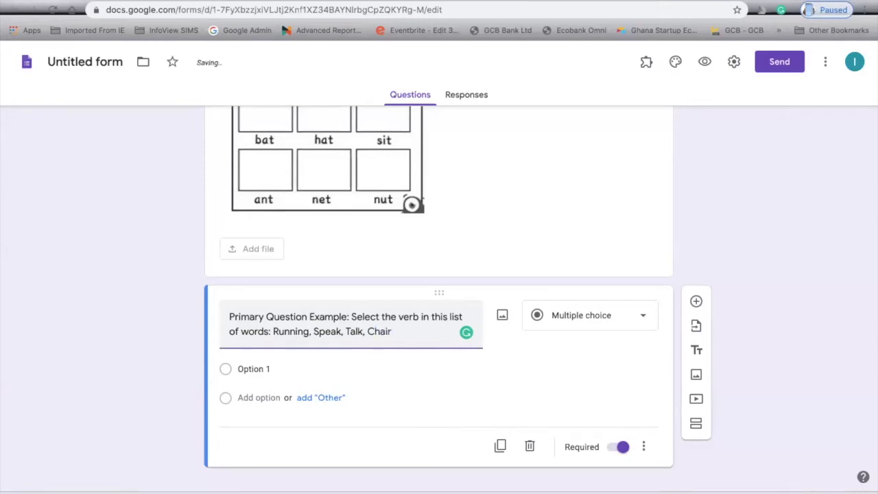
Enter the answer options Running, Speak, Talk and Chair.
click(265, 366)
text(Running)
click(254, 397)
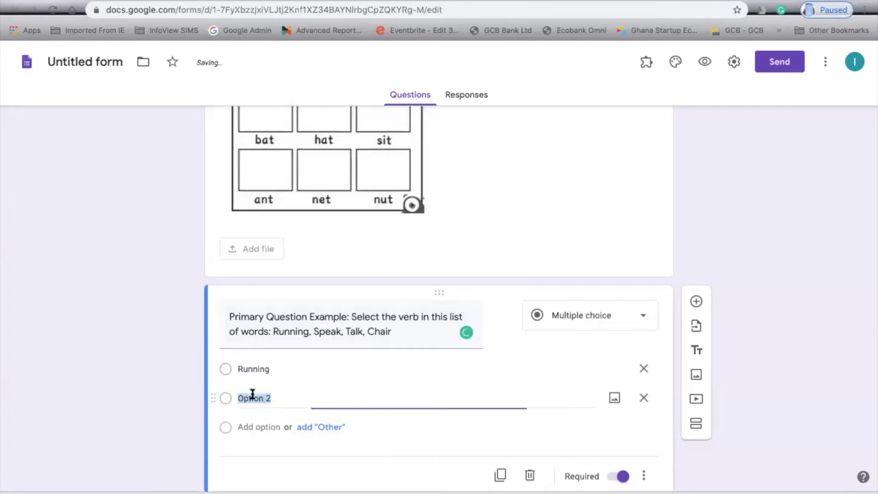
text(Speak)
click(250, 425)
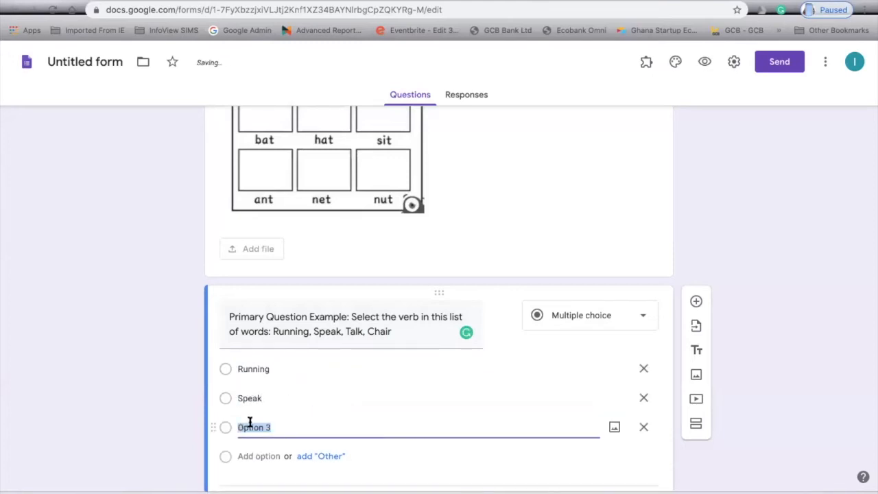
text(Talk)
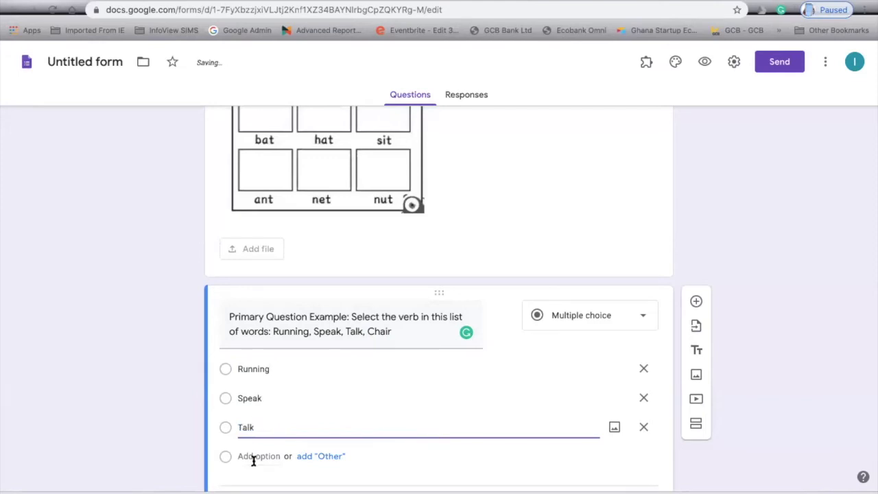
click(253, 457)
text(Chair)
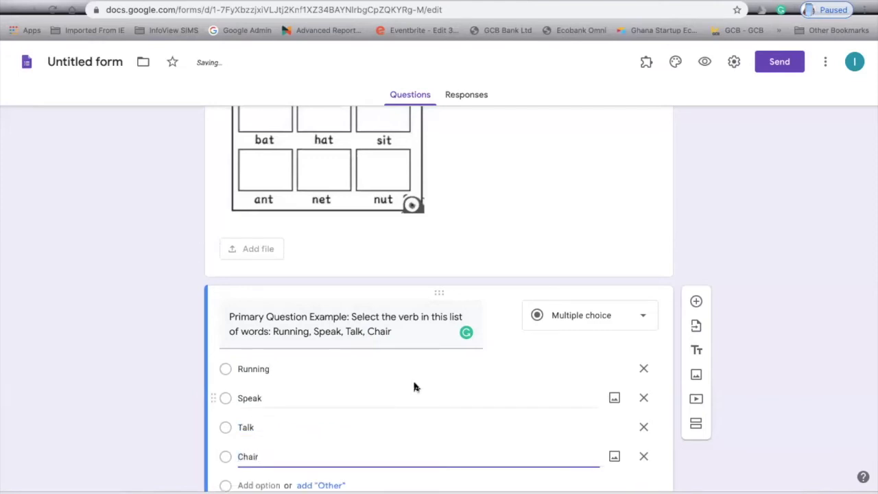
scroll(413, 378, down, 2)
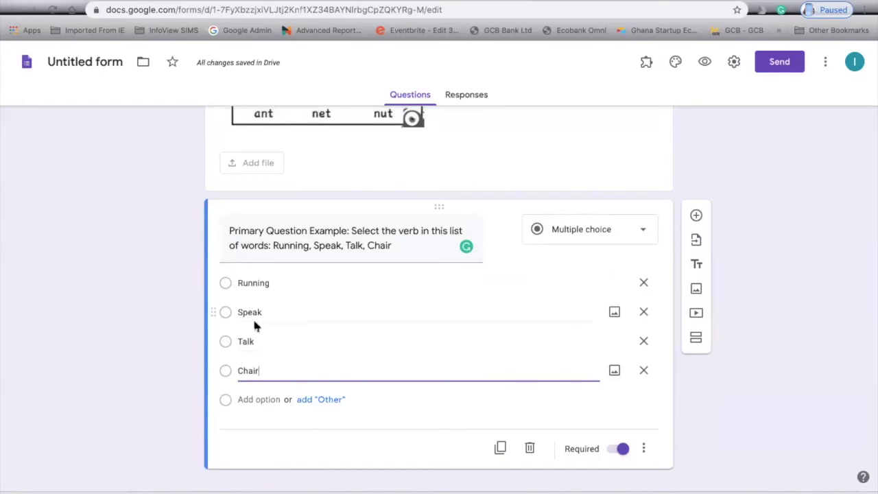
Add a question below the verb question titled 'JHS Question Example: Draw a graph of this equation: y = x-6'.
click(697, 217)
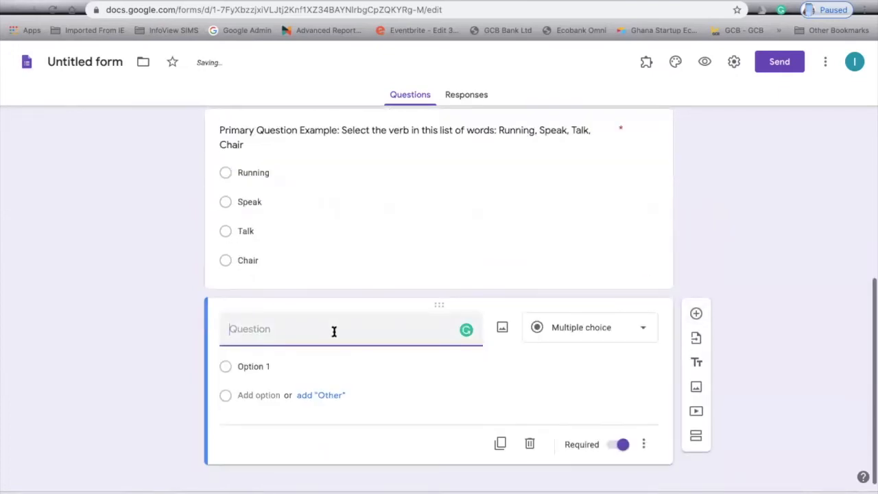
text(JHS QUe)
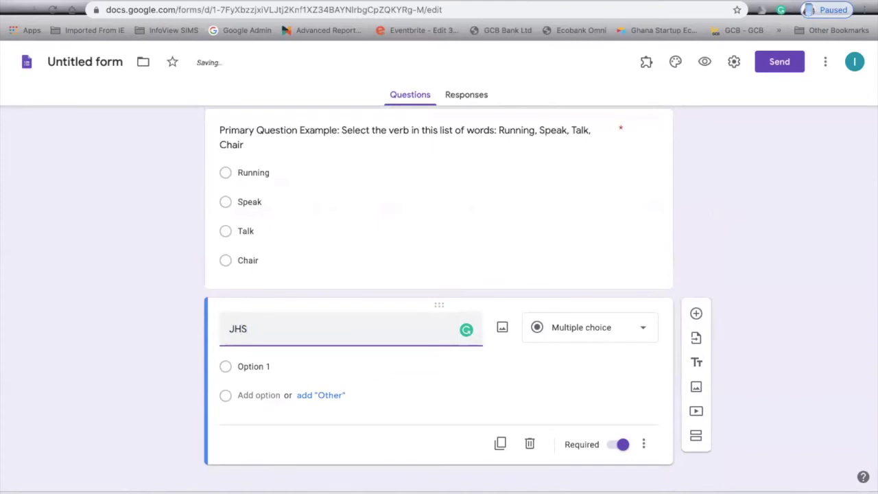
key(BackSpace)
key(BackSpace)
text(uexti)
key(BackSpace)
key(BackSpace)
key(BackSpace)
text(stion Exa)
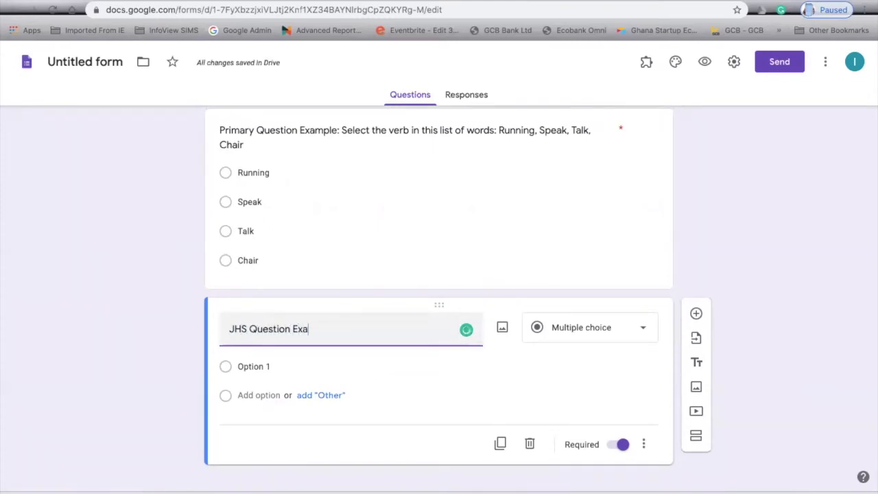
text(mple: )
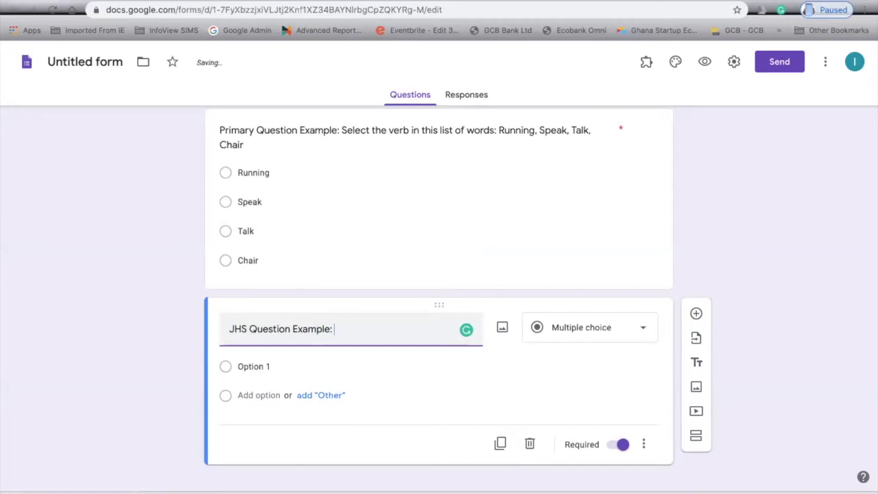
text(Dra)
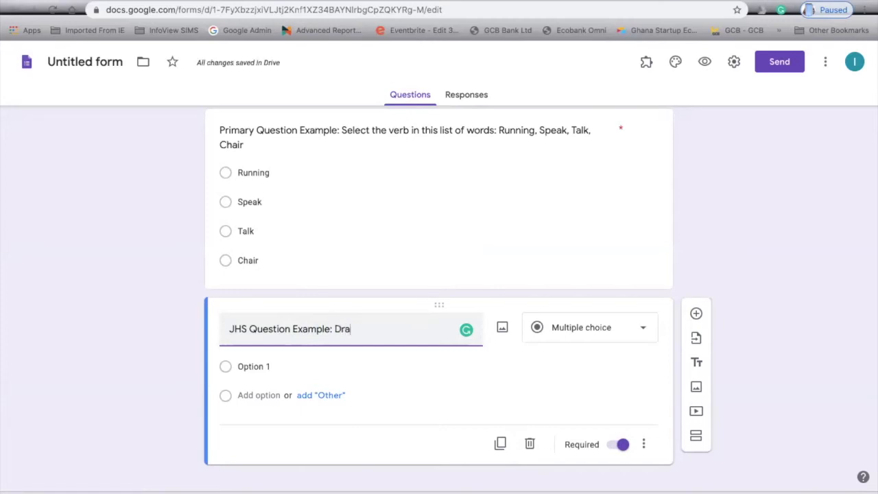
text(w a graph of this q)
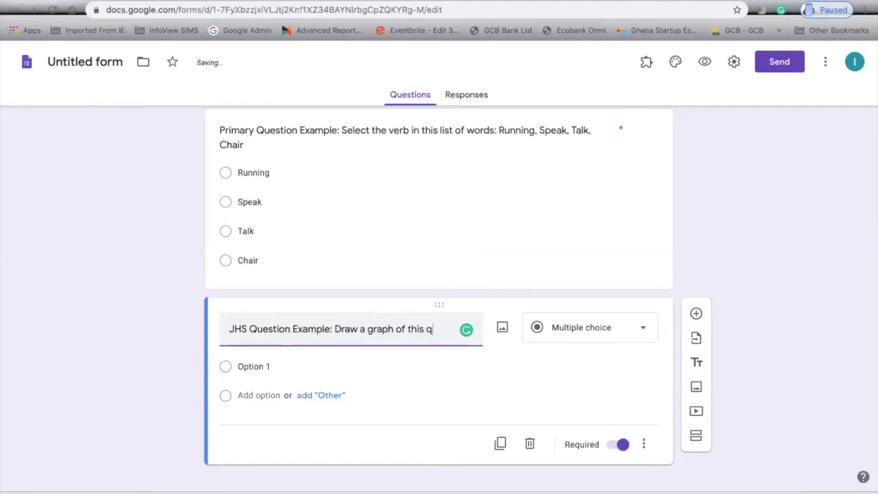
key(BackSpace)
text(equation:)
text(y =)
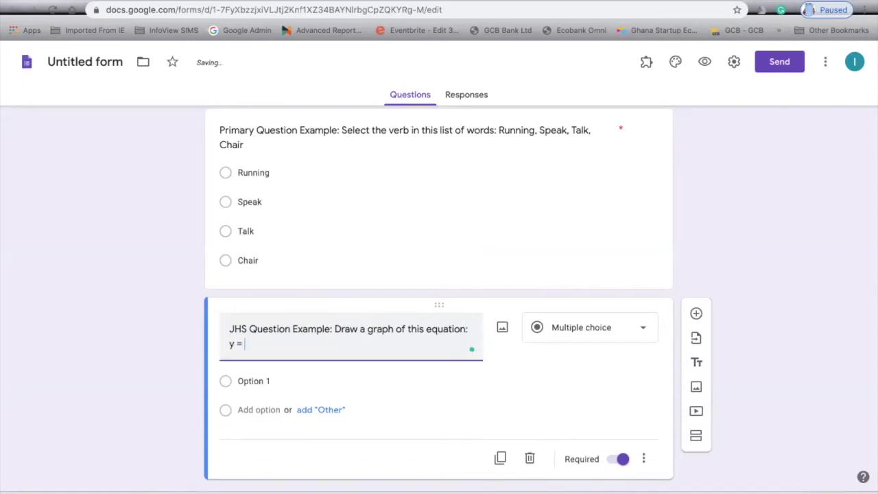
text( x-6)
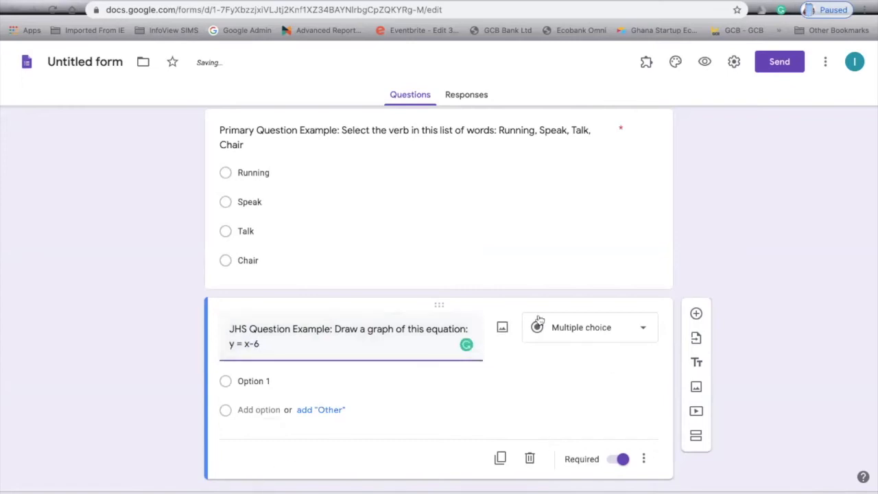
scroll(443, 334, down, 1)
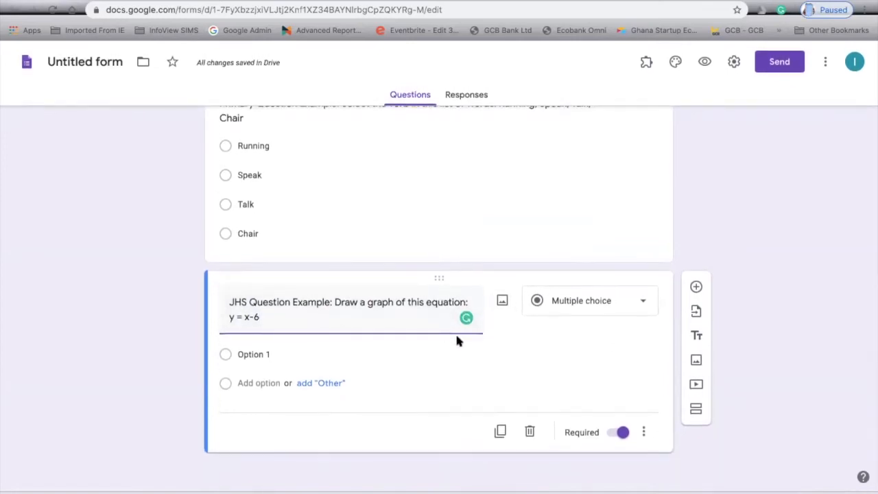
Switch the JHS graph question's type from Multiple choice to File upload.
click(593, 303)
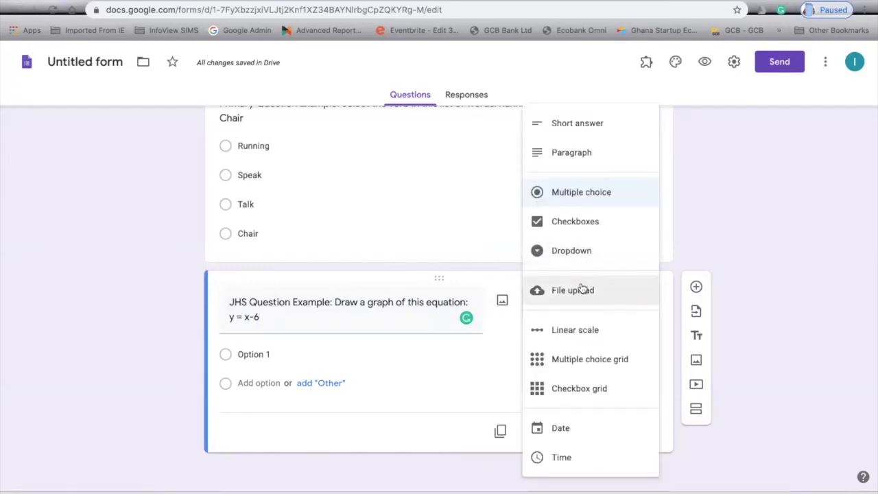
click(574, 293)
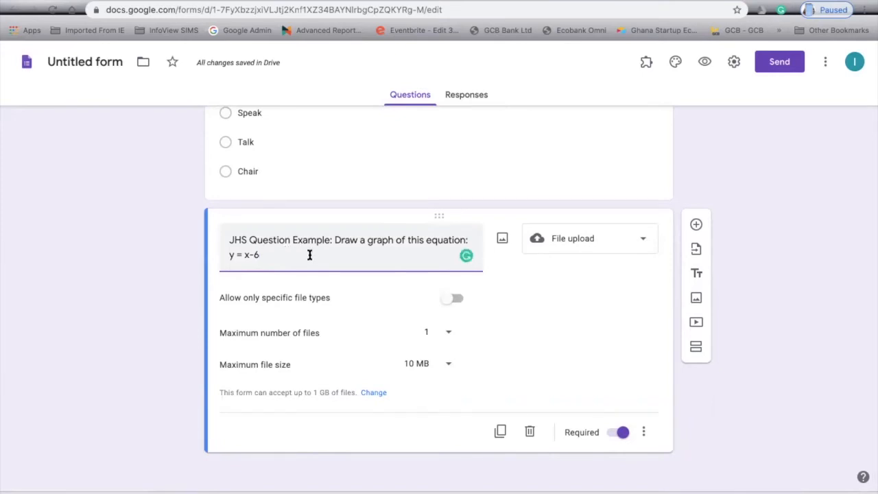
Add a 'JHS Question Example 2' question and rename the graph question 'JHS Question Example 1'.
click(696, 227)
text(JHS Question)
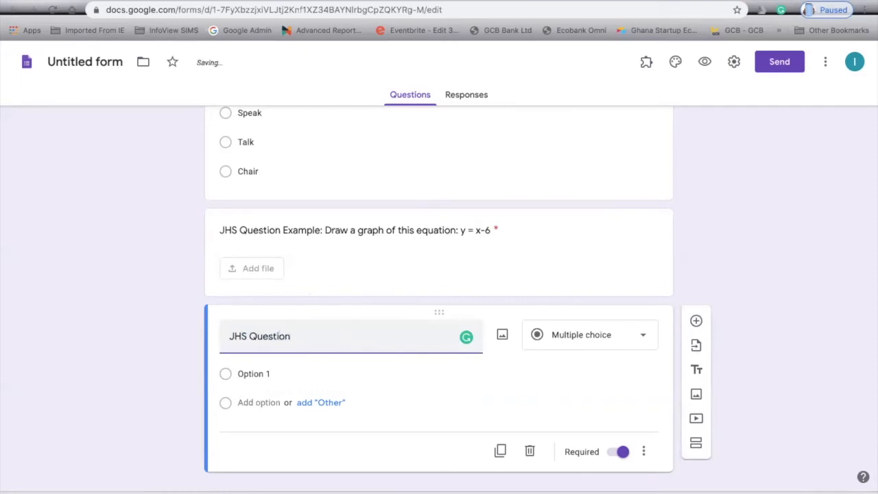
text( Example 2:)
click(324, 230)
click(327, 240)
text(1)
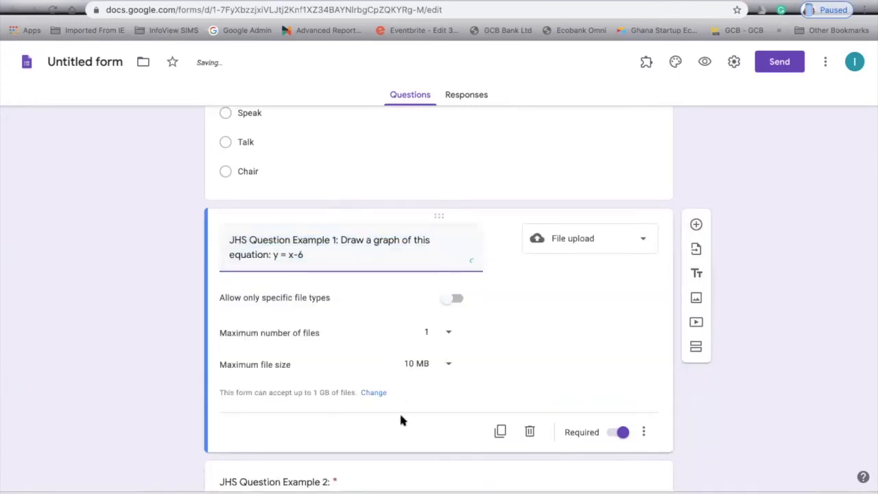
Reopen the Example 2 question with the cursor at the end of its title.
scroll(399, 419, down, 1)
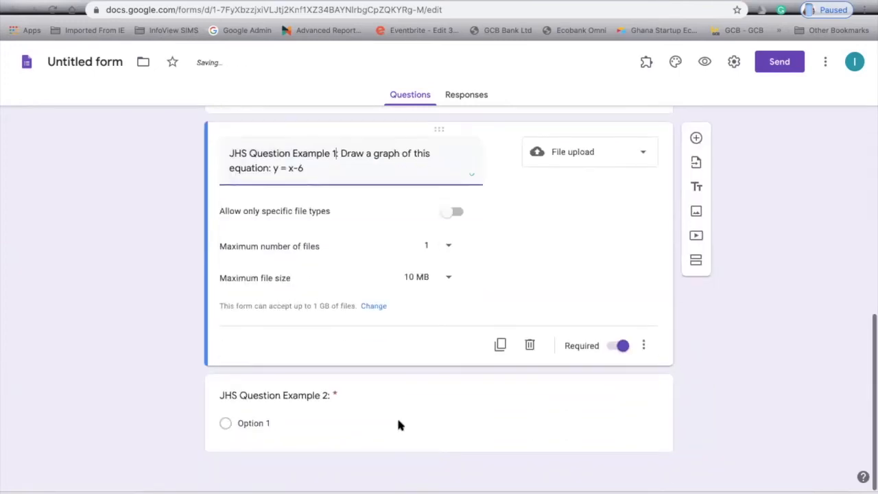
click(349, 393)
click(356, 317)
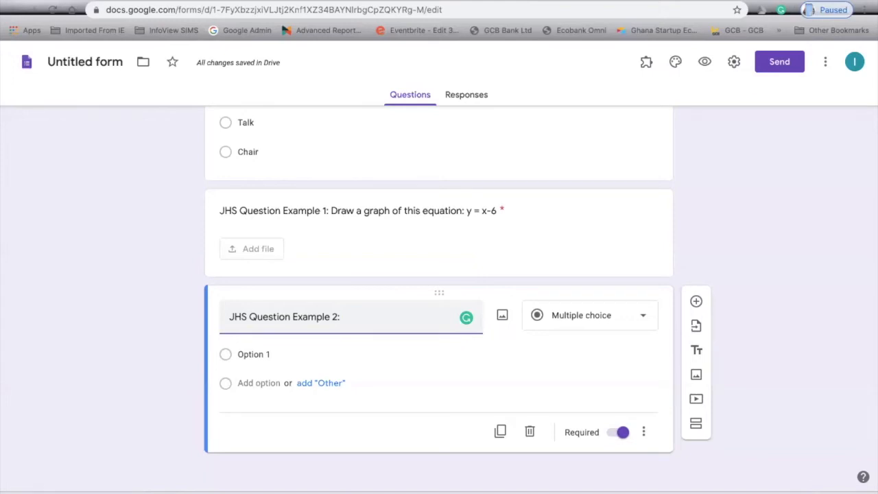
Type the question asking students to explain the water life cycle and draw an example.
text(Explain the water life )
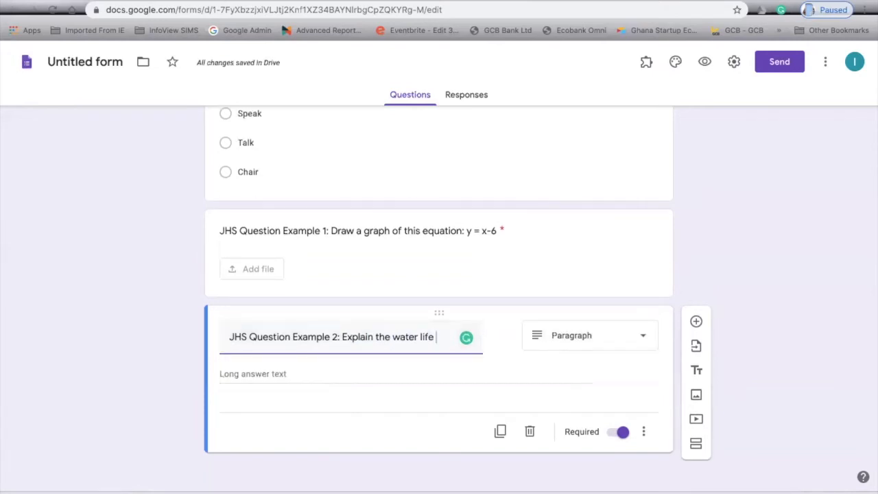
text(cuycle)
text(ycle)
key(BackSpace)
key(BackSpace)
text(le and draw the cor)
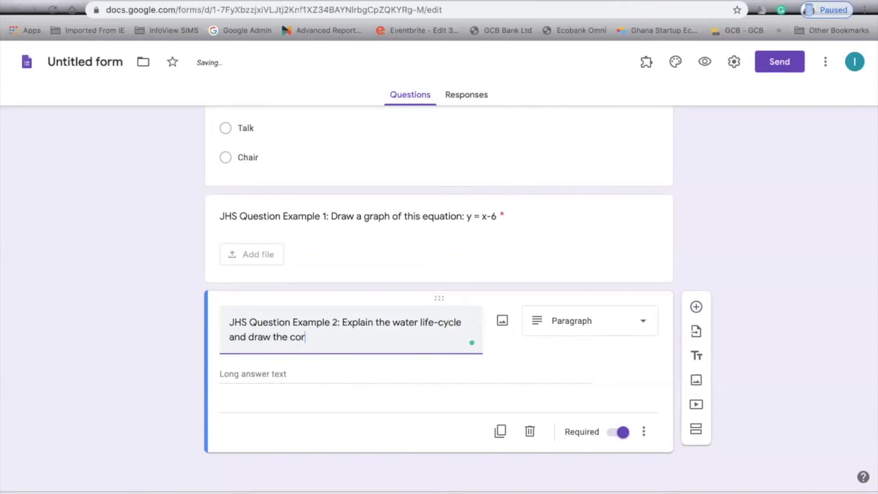
key(BackSpace)
key(BackSpace)
key(BackSpace)
key(BackSpace)
text(the)
key(BackSpace)
key(BackSpace)
text(an examp)
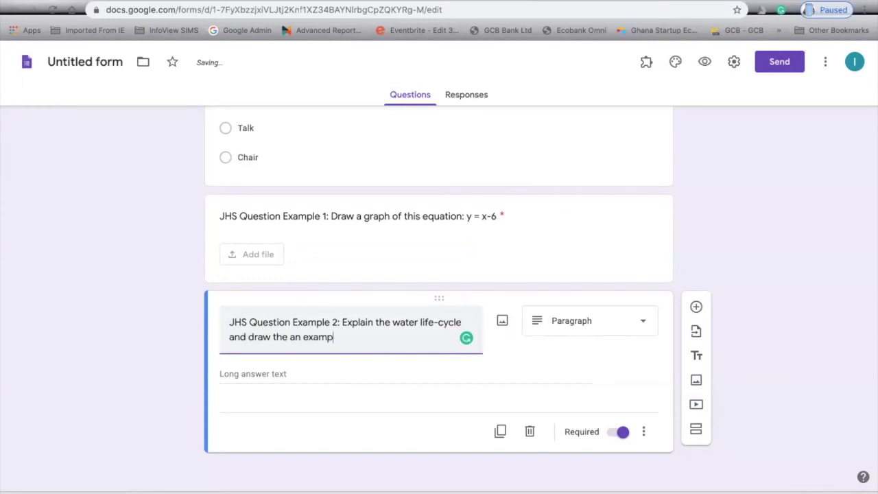
text(le of the water)
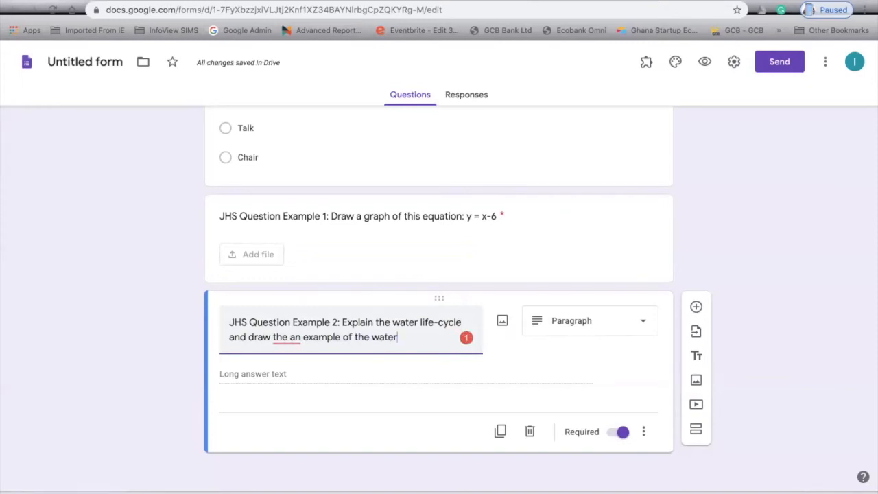
text( life)
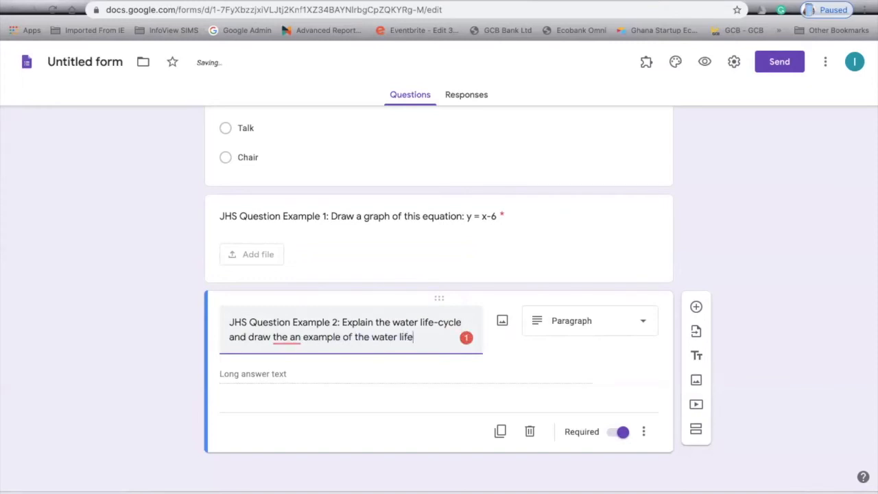
text(cycle)
Accept Grammarly's suggestion to drop the extra article and finish editing the title.
mouse_move(297, 339)
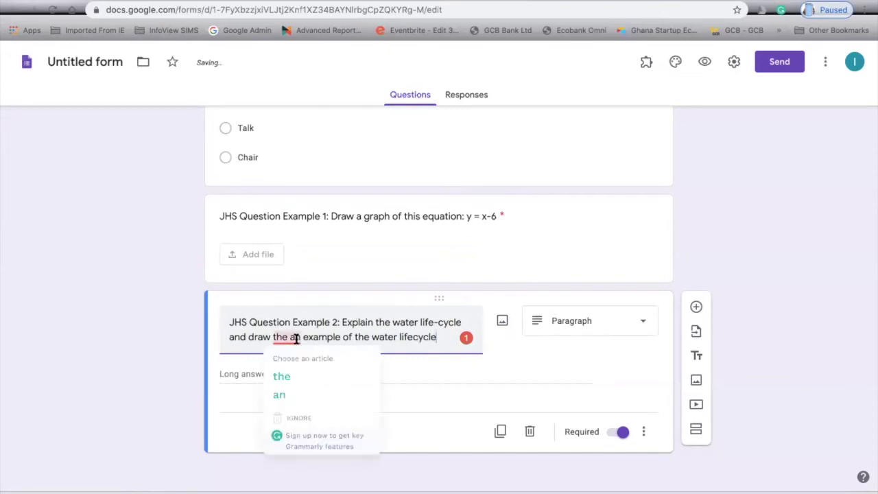
click(280, 395)
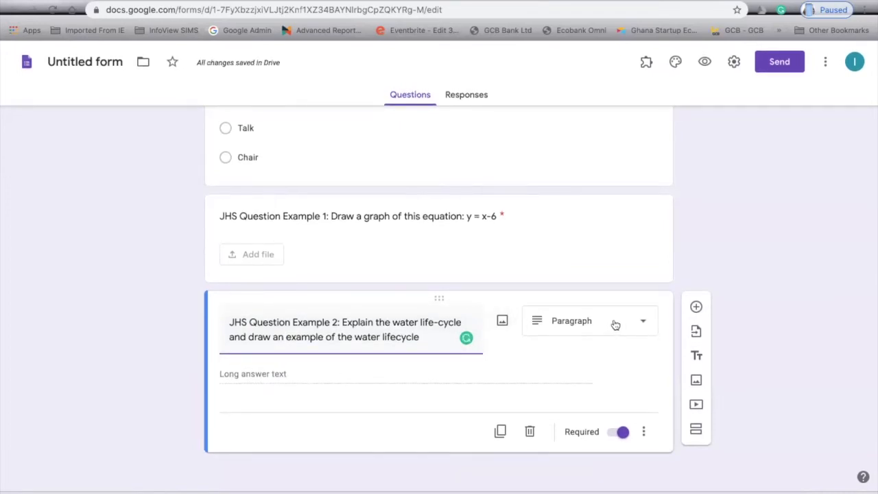
click(245, 371)
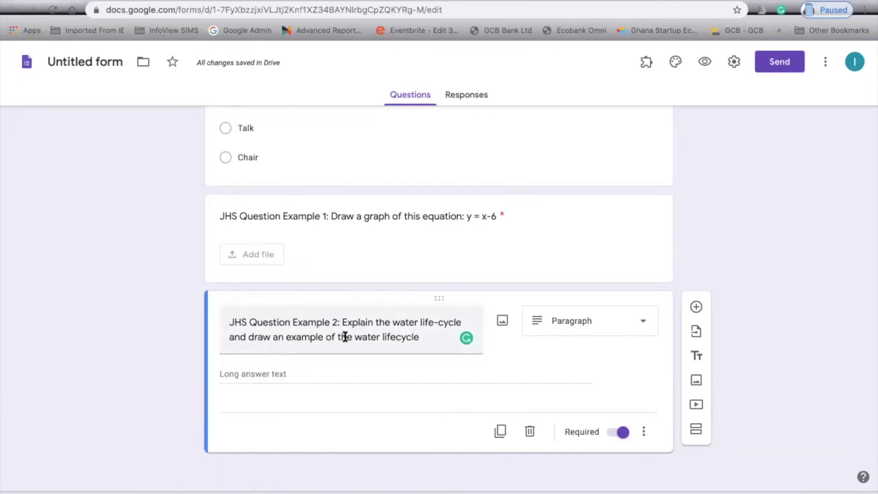
Delete the second line of the water life-cycle question title.
triple_click(322, 337)
click(255, 339)
drag(228, 337, 423, 336)
key(BackSpace)
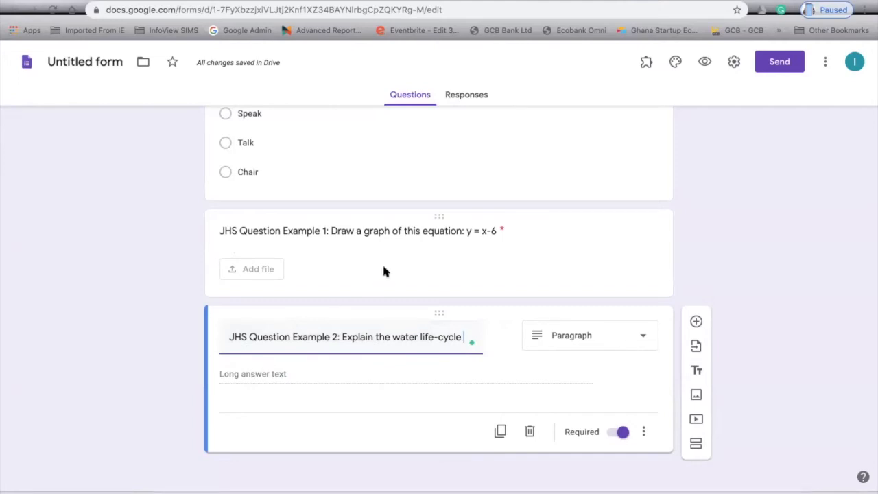
scroll(384, 269, up, 5)
scroll(384, 271, up, 10)
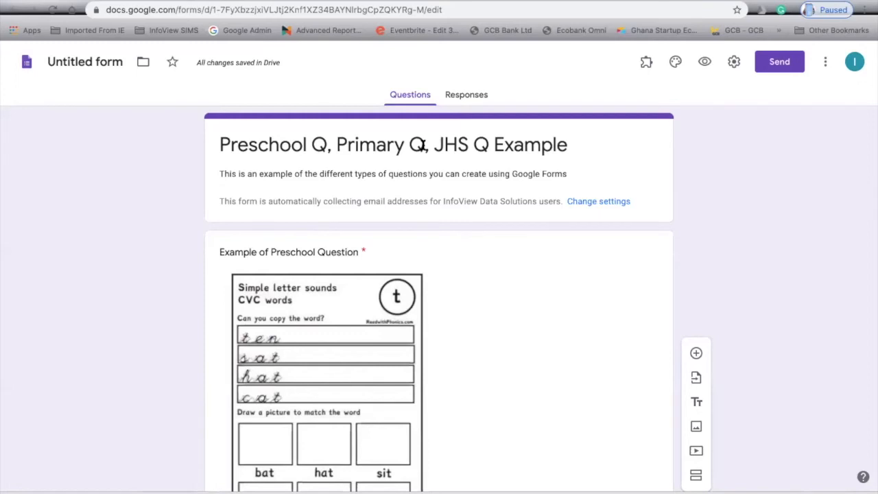
click(706, 63)
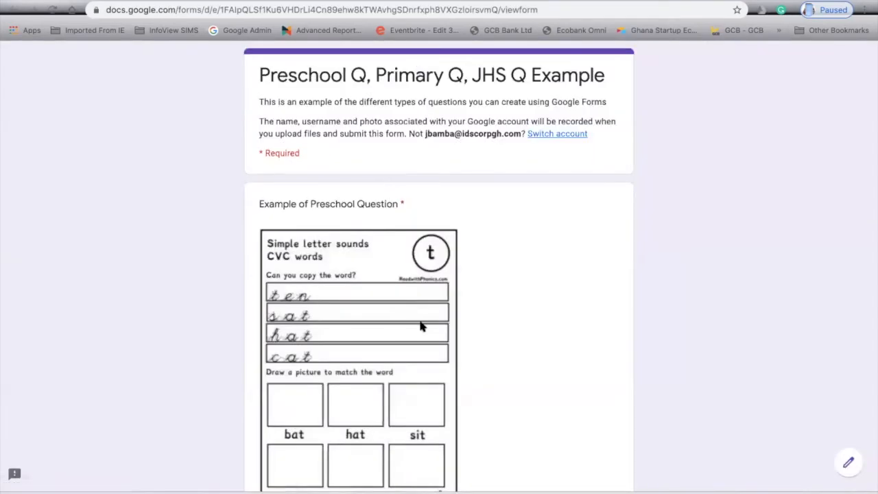
scroll(421, 327, down, 6)
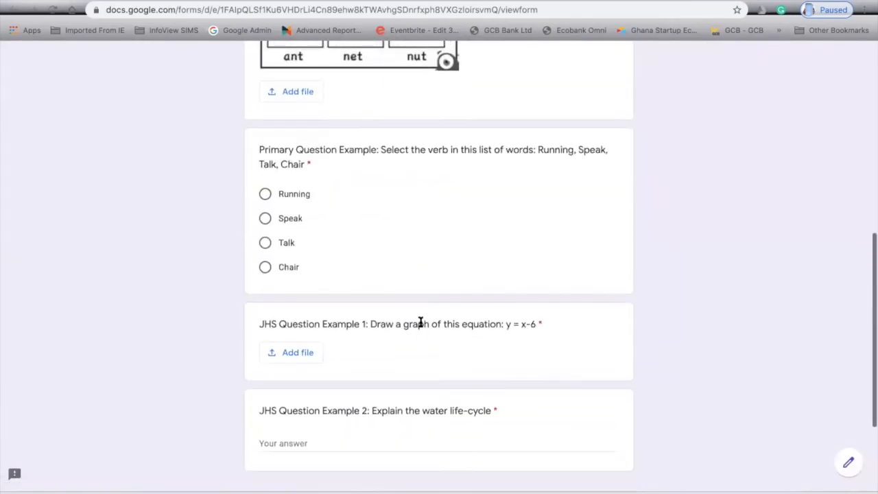
scroll(421, 322, up, 6)
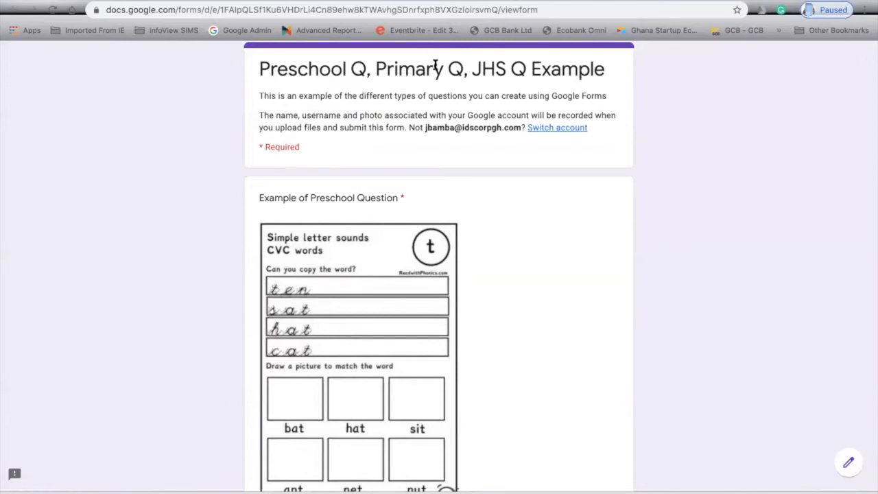
click(405, 1)
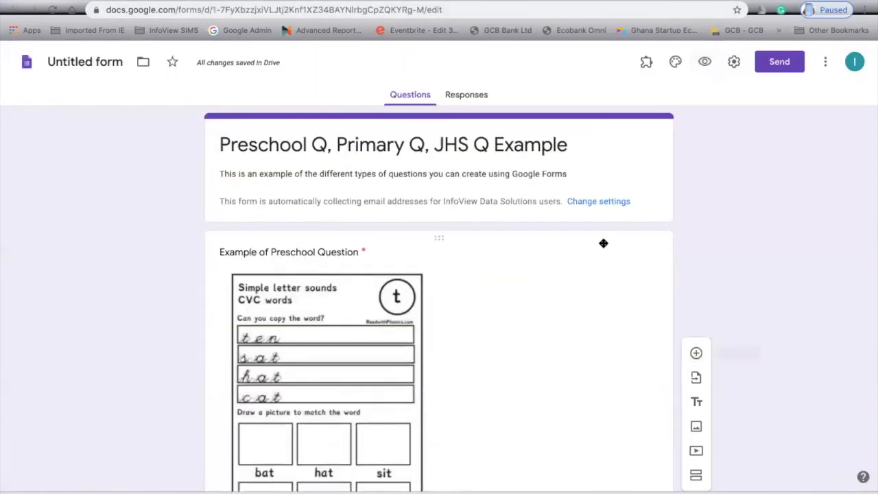
Add a new blank question and move it to the top, just under the form title.
click(697, 352)
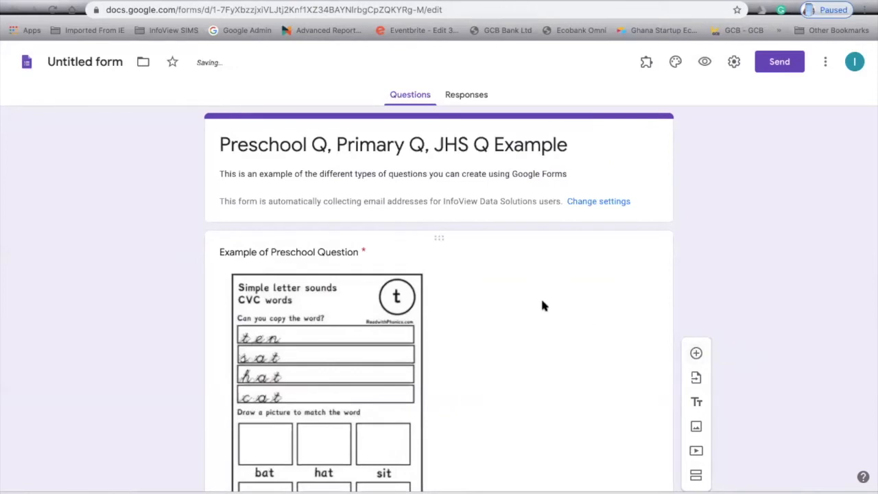
mouse_move(441, 292)
mouse_down()
mouse_move(426, 137)
mouse_move(428, 384)
mouse_move(441, 317)
mouse_move(438, 276)
mouse_up()
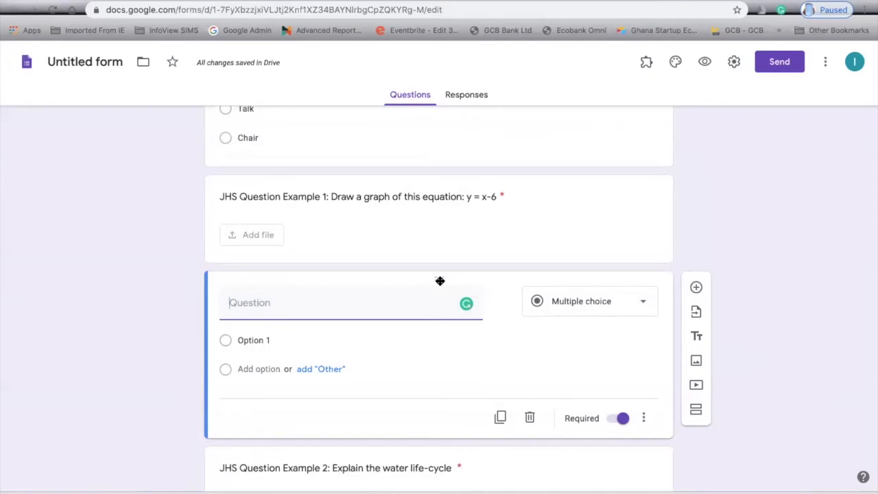
drag(440, 280, 426, 47)
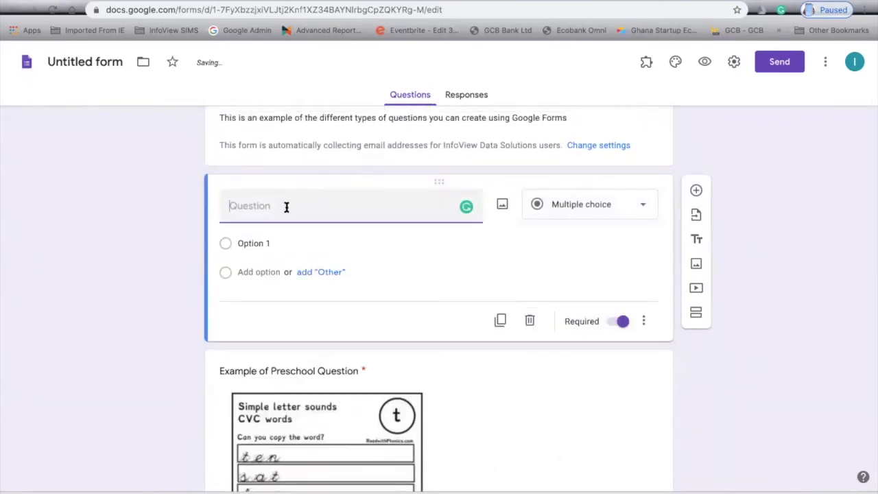
Title it 'Enter your student ID:' as short answer with Is number validation.
text(Ent)
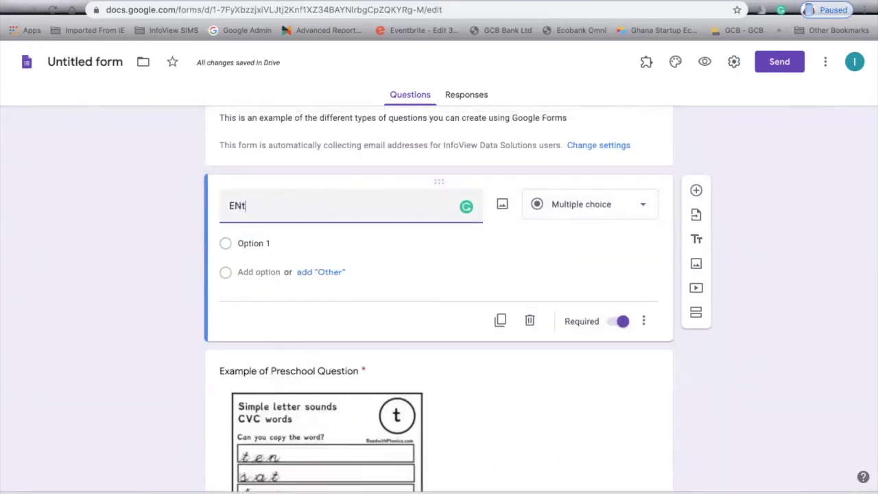
text(er your stu)
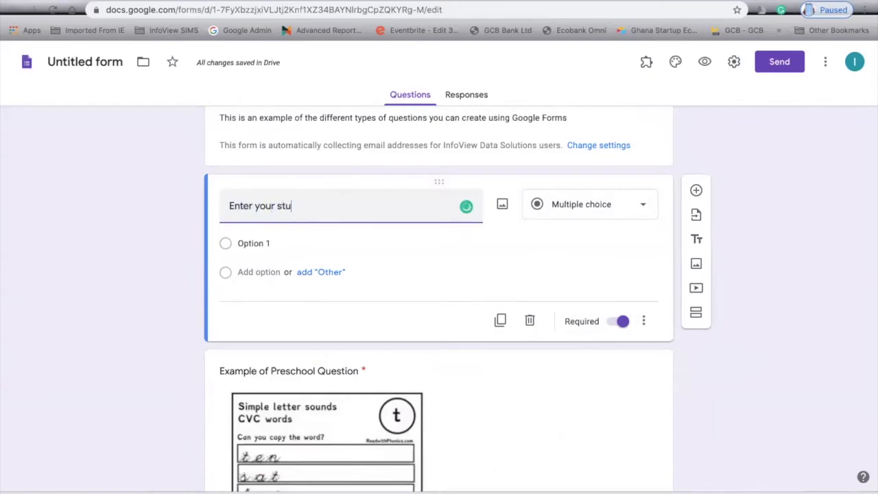
text(dent ID:)
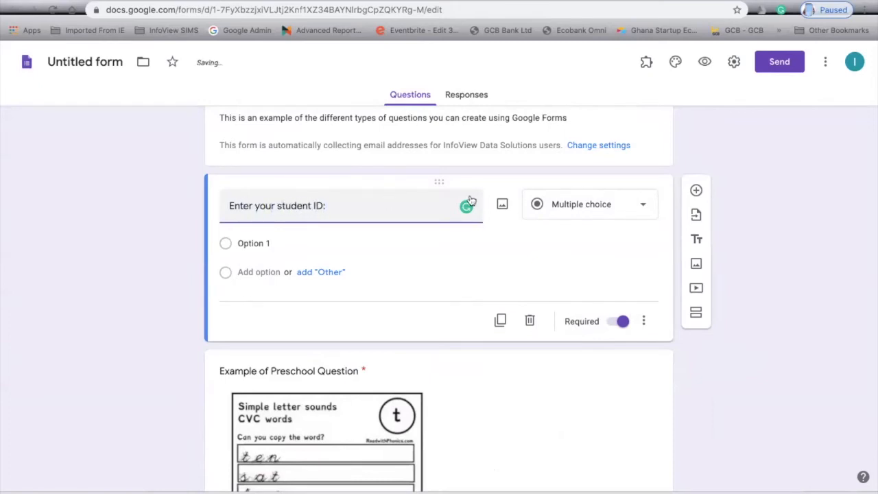
click(597, 204)
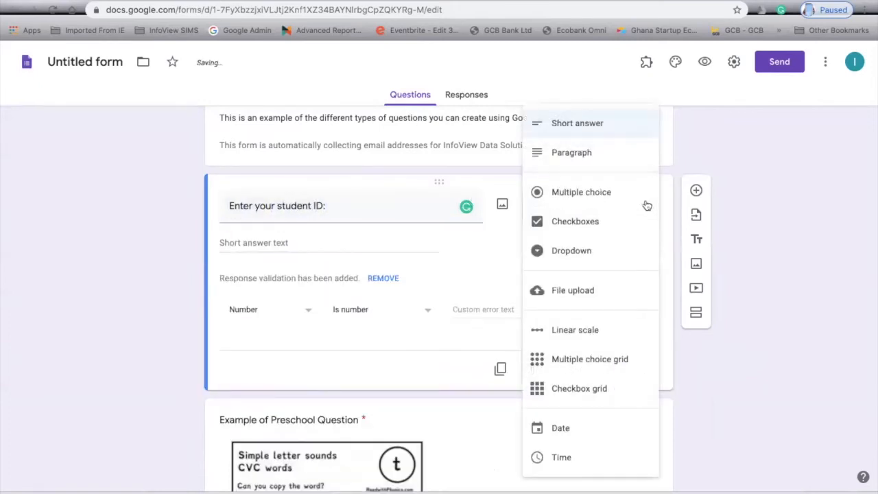
click(597, 125)
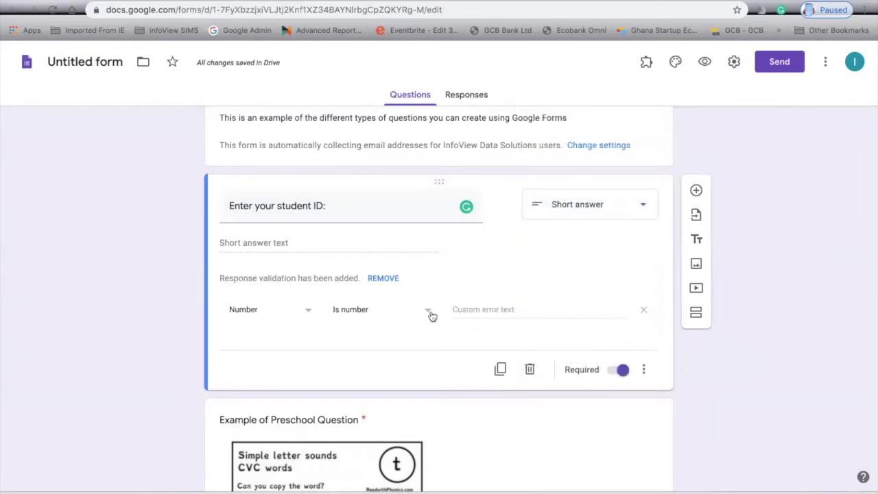
click(308, 313)
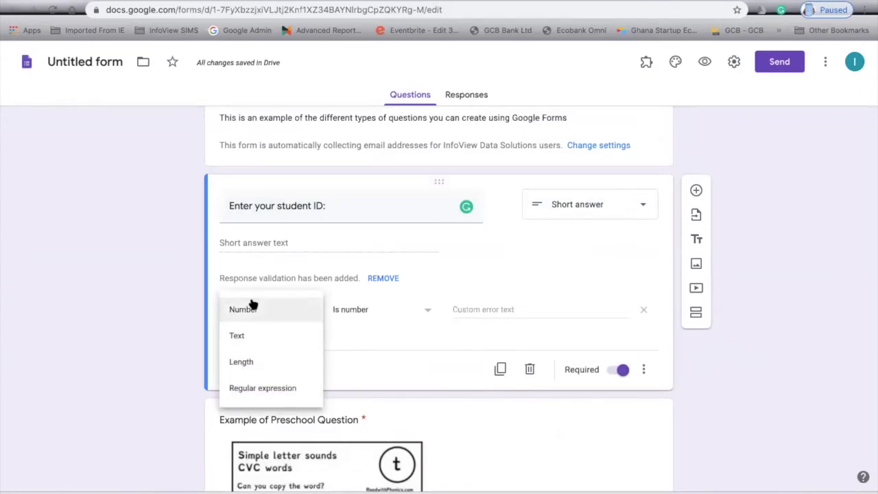
click(286, 305)
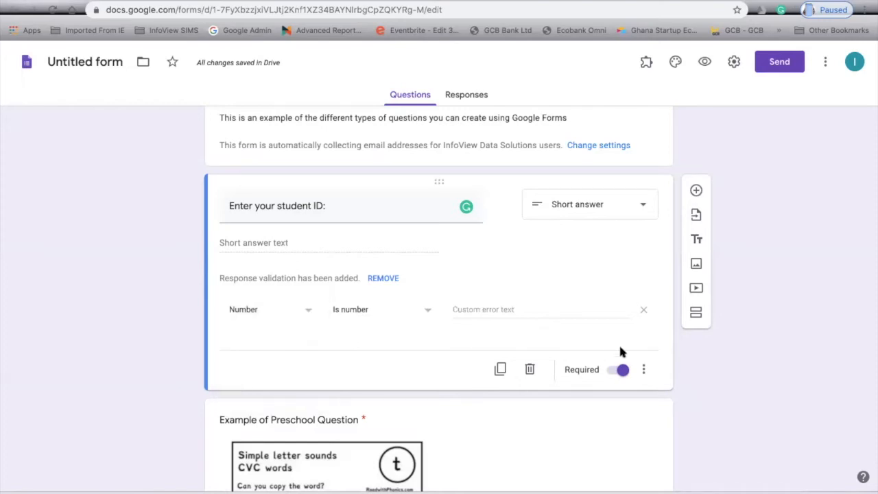
Add a short-answer 'Enter Your Student Name' question below student ID and preview the form.
click(697, 190)
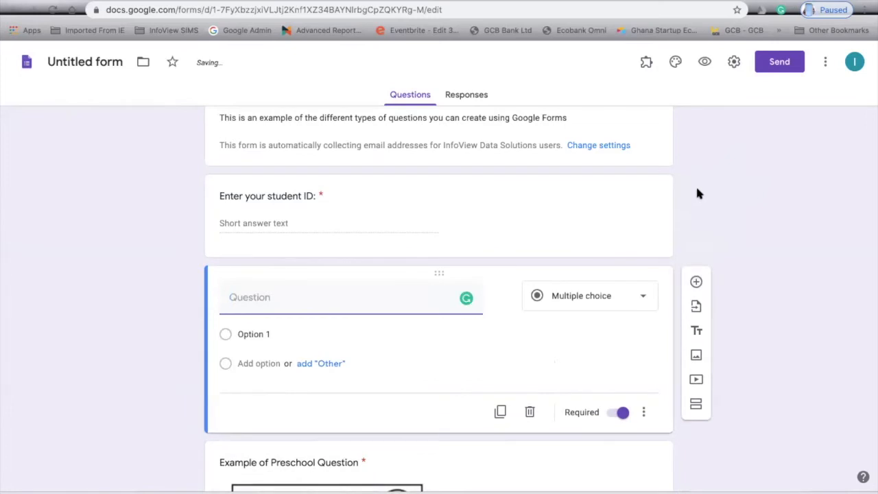
text(Enter Your )
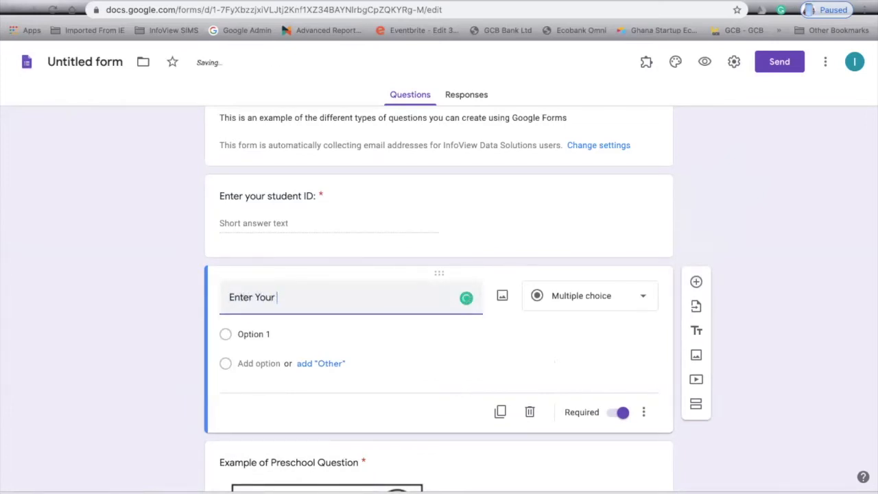
text(Student Name)
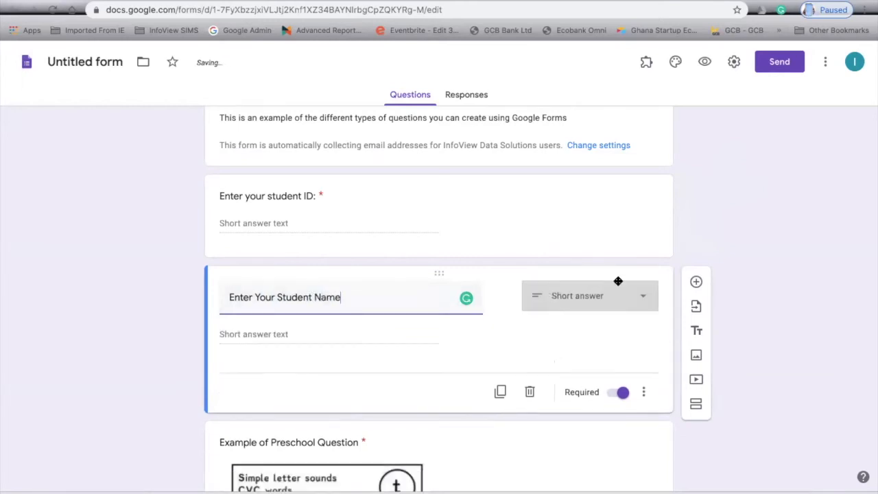
click(620, 295)
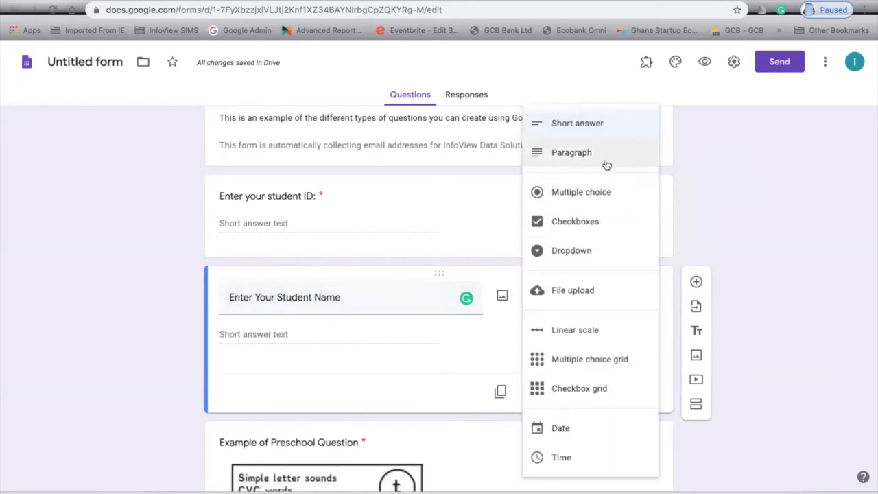
click(602, 136)
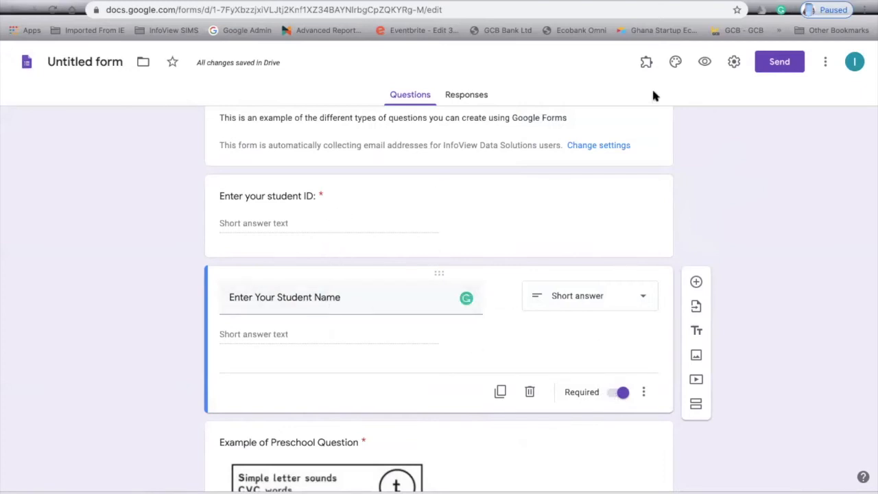
click(705, 66)
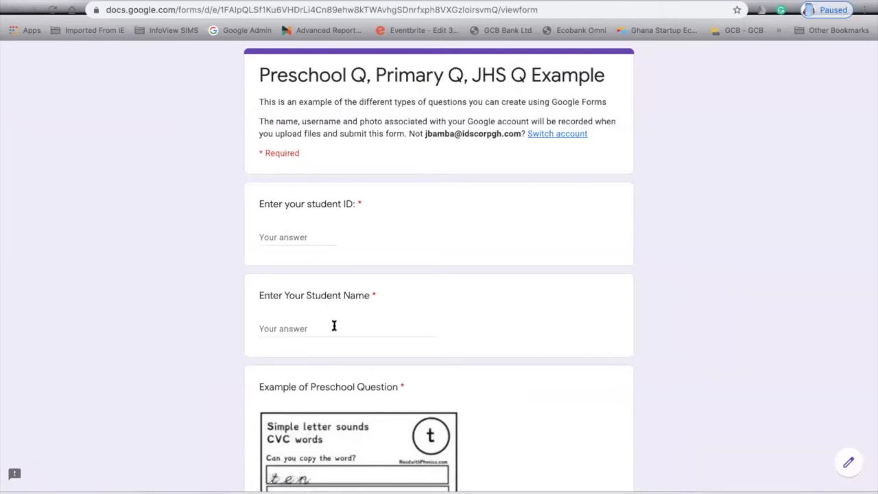
Scroll through the preview's student ID and name fields, then go back to the editor.
scroll(337, 331, down, 1)
scroll(322, 302, down, 1)
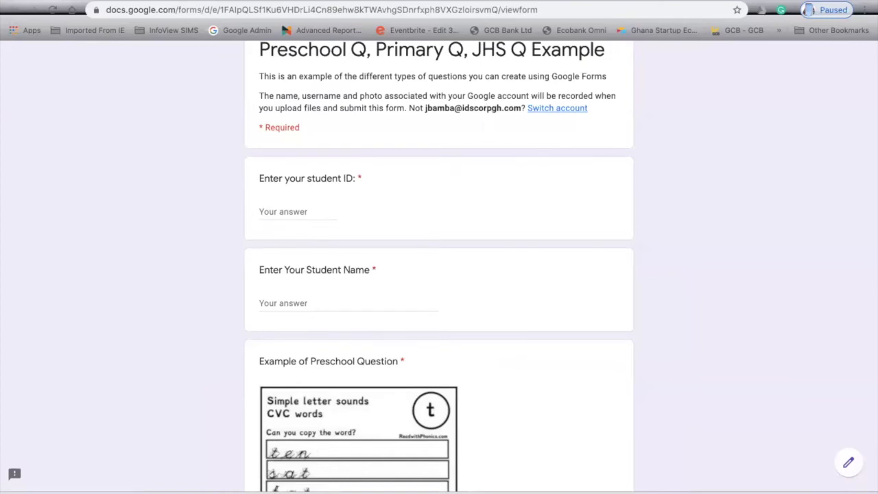
click(453, 1)
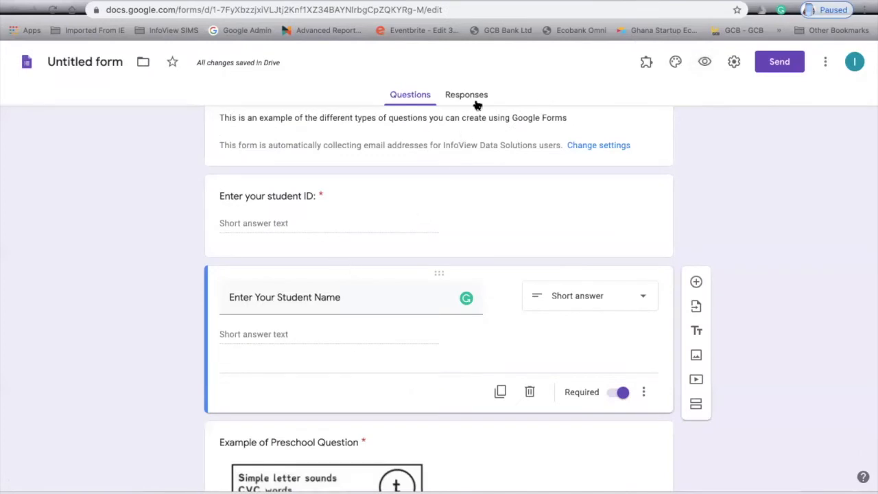
Open the Responses tab to see 0 responses waiting.
scroll(471, 158, up, 2)
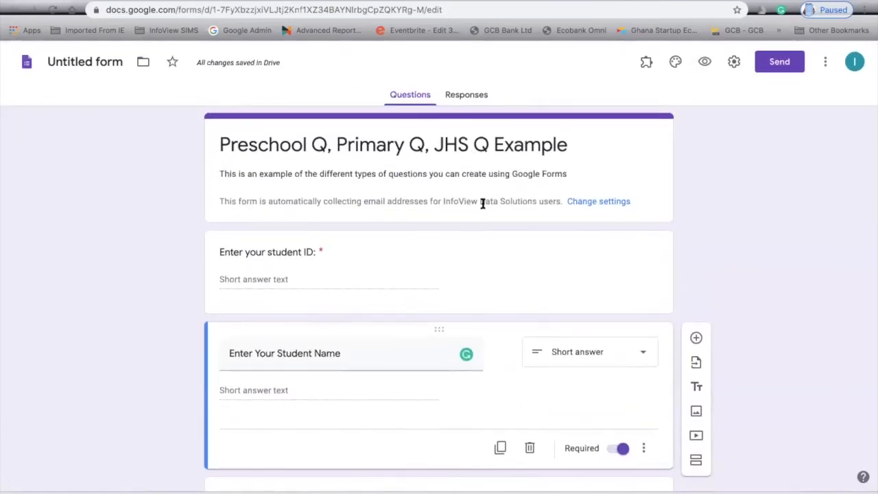
click(464, 96)
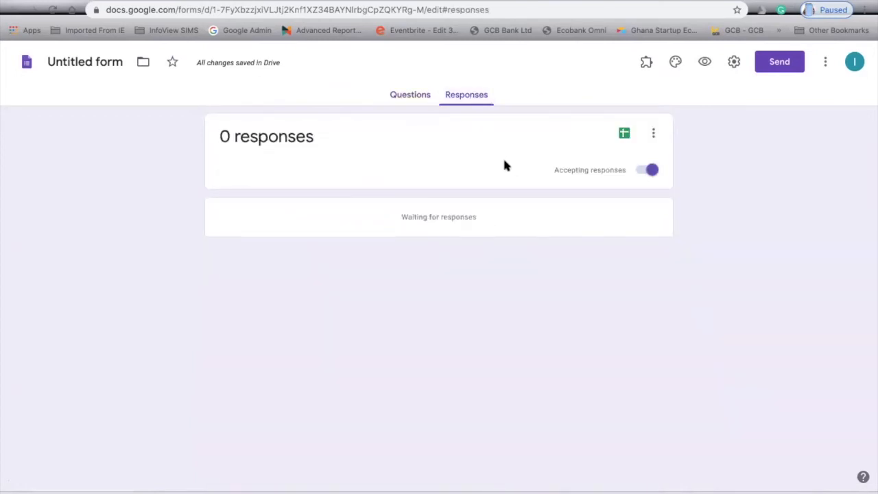
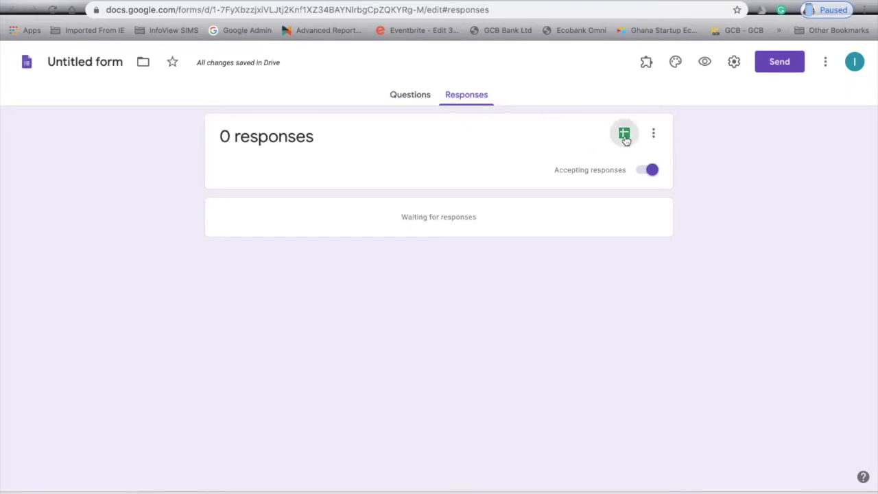
Link the form to a new responses spreadsheet, Untitled form (Responses), from the Responses tab.
click(625, 137)
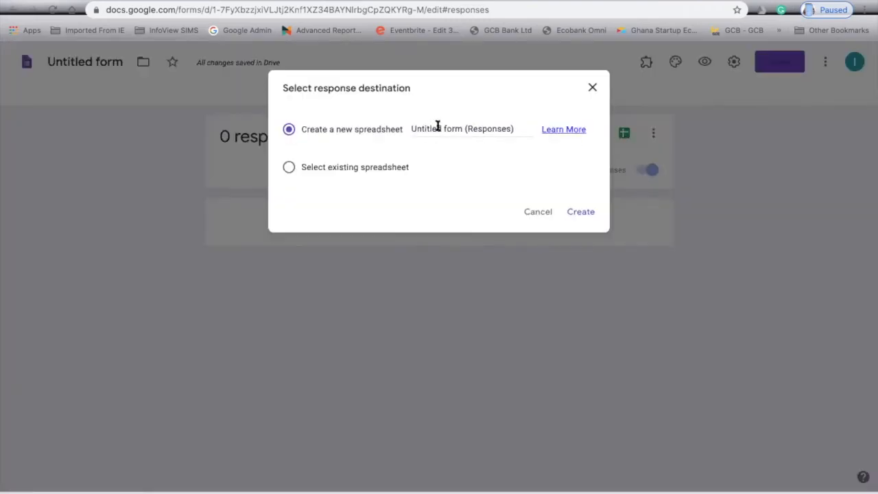
click(581, 213)
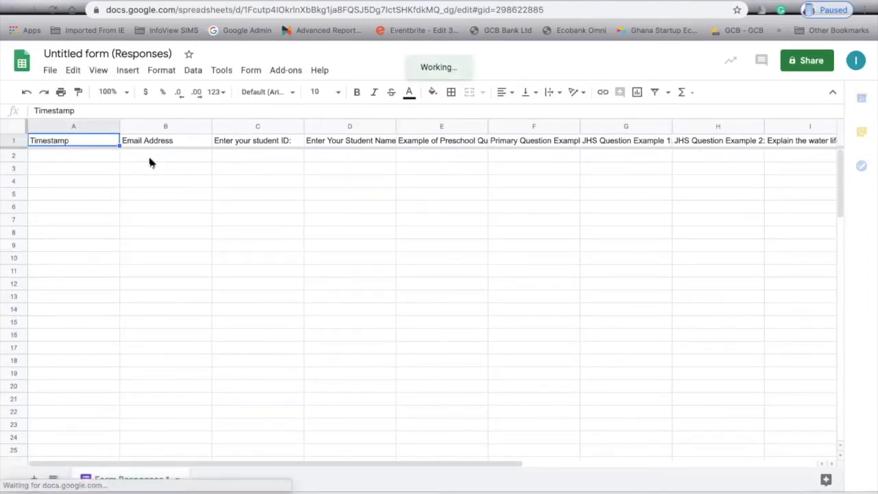
Step through the question headers in row 1 of the response sheet.
click(94, 156)
key(Tab)
key(Tab)
key(Tab)
key(Left)
key(Left)
key(Left)
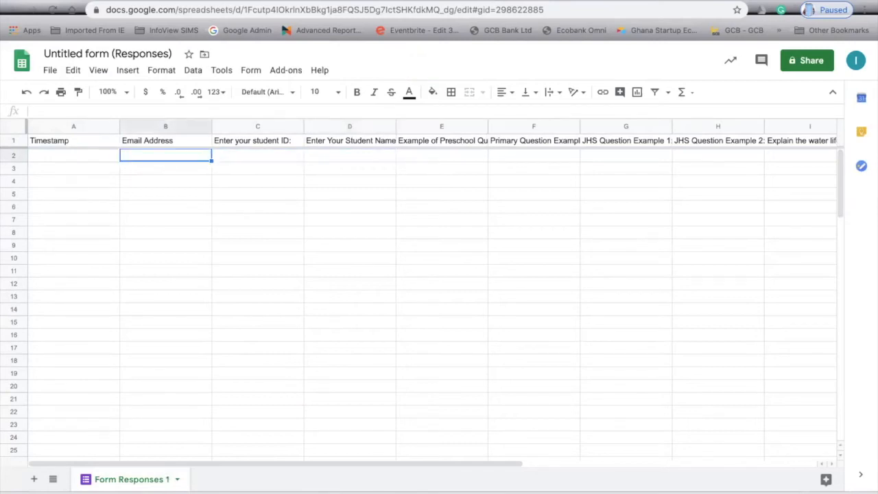
key(Right)
key(Right)
key(Right)
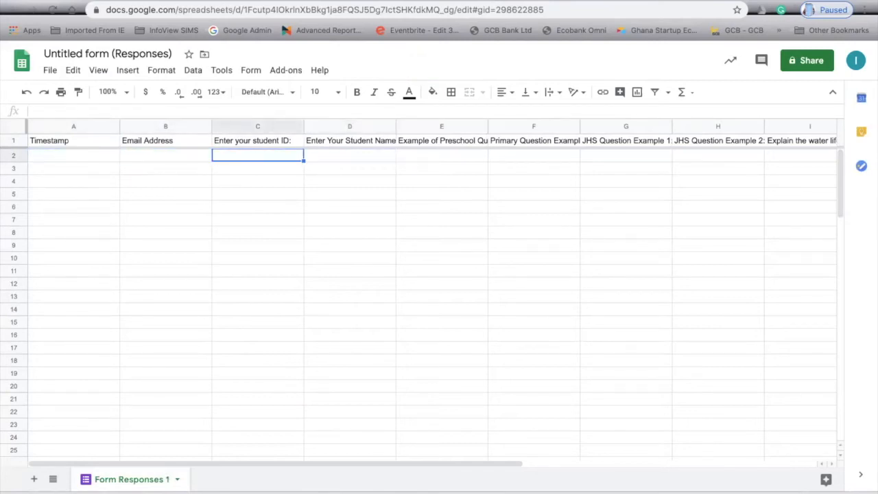
key(Up)
key(Right)
key(Right)
key(Right)
key(Right)
key(Right)
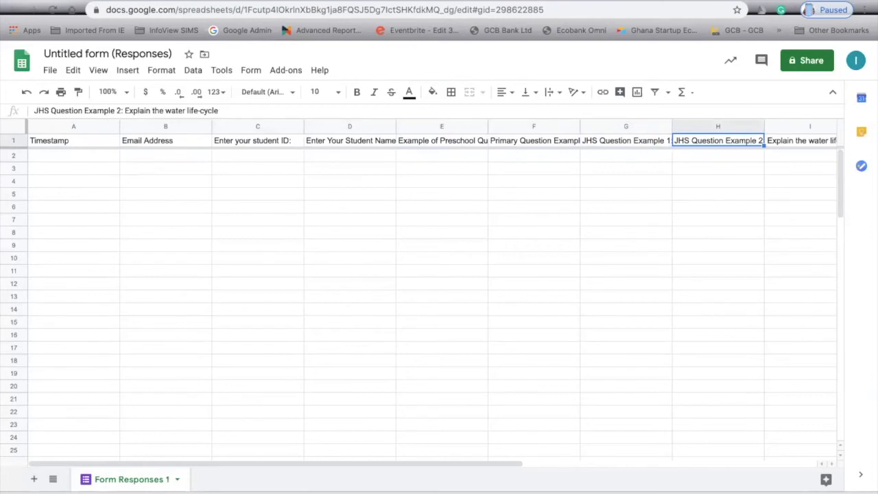
key(Left)
key(Left)
key(Left)
key(Left)
key(Left)
key(Left)
key(Left)
key(Left)
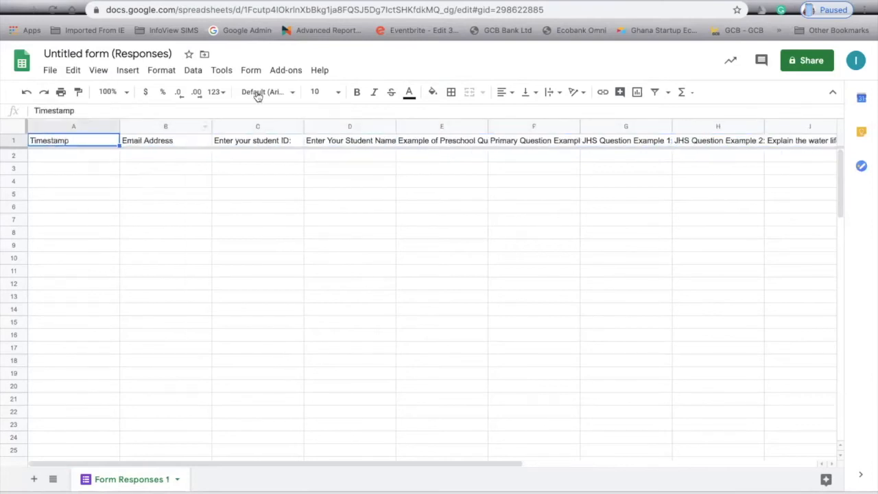
Glance at the form editor, check the empty rows 2 and 3, then return to the form.
click(401, 4)
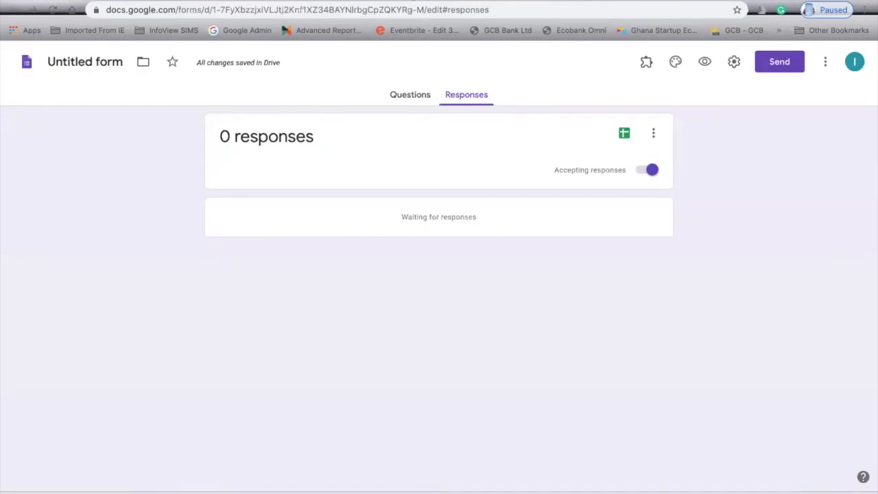
click(406, 103)
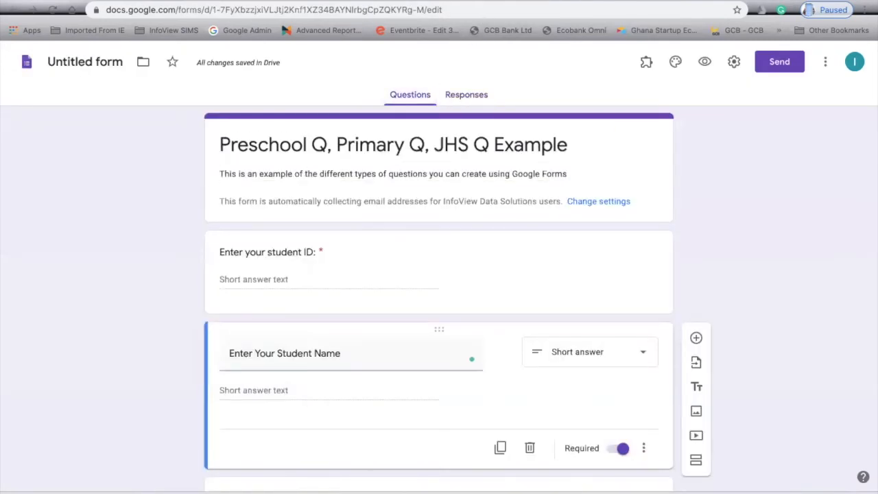
click(384, 2)
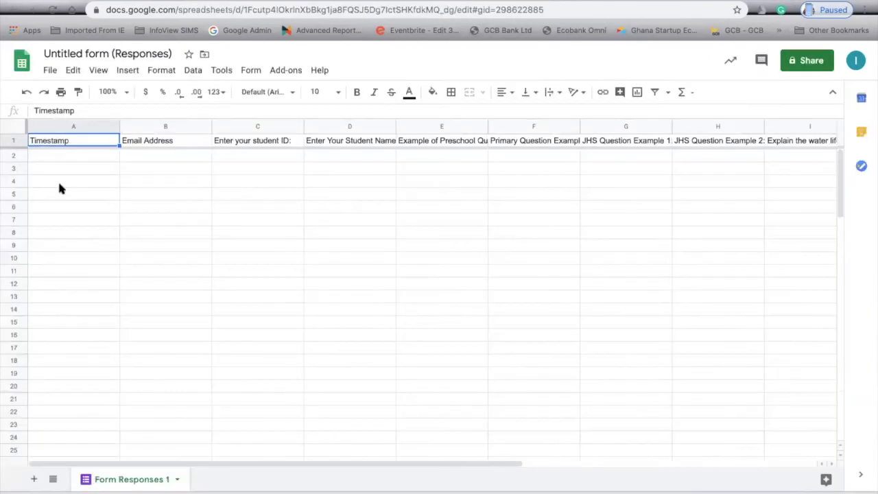
click(21, 156)
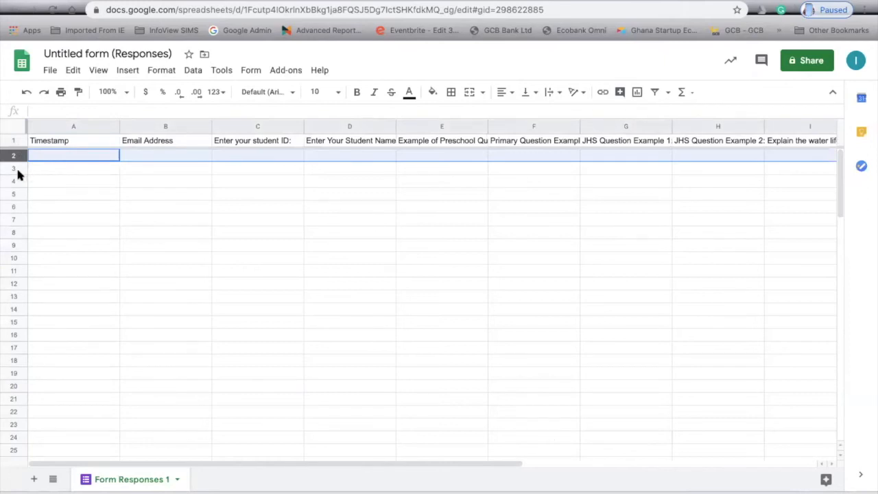
click(17, 169)
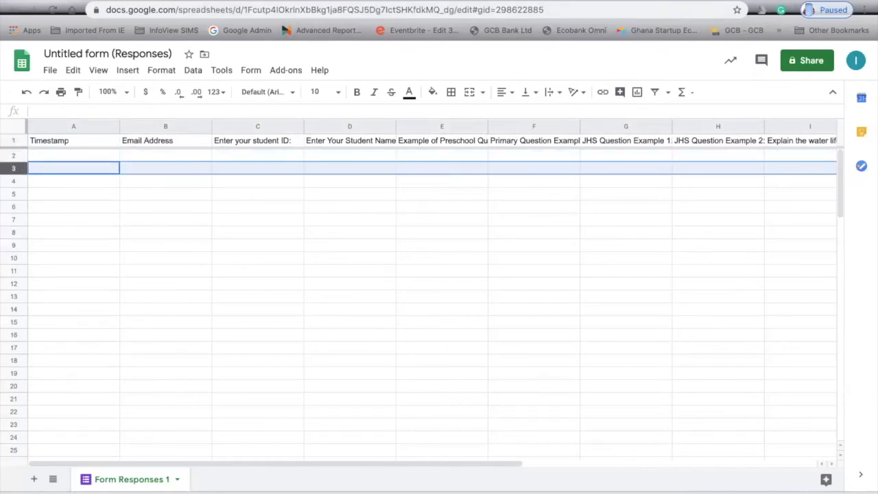
click(638, 2)
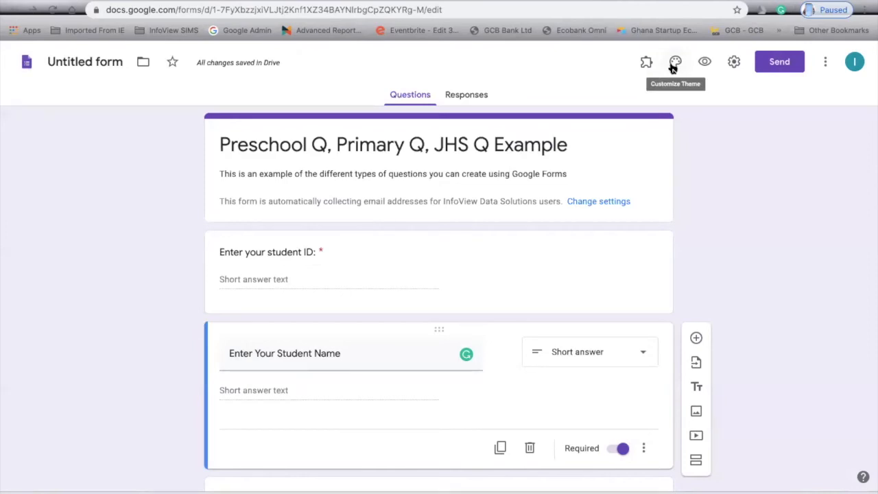
Preview the live form and enter 1234 as the student ID.
click(707, 62)
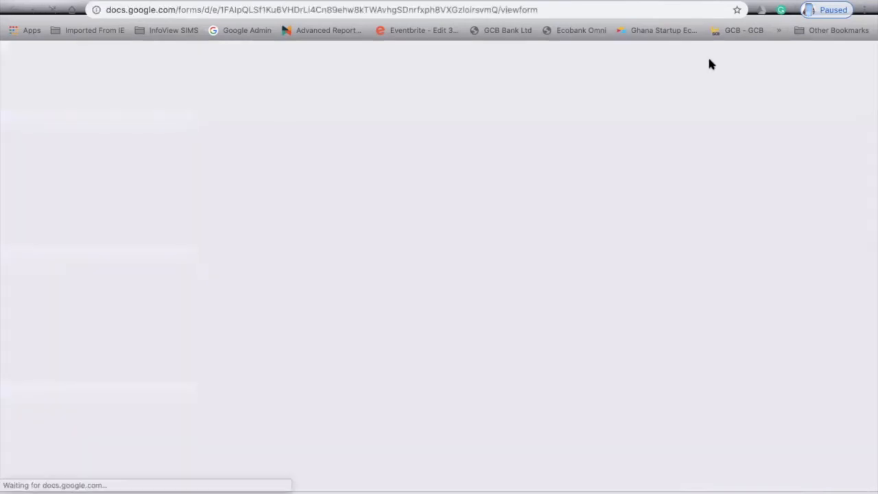
click(299, 235)
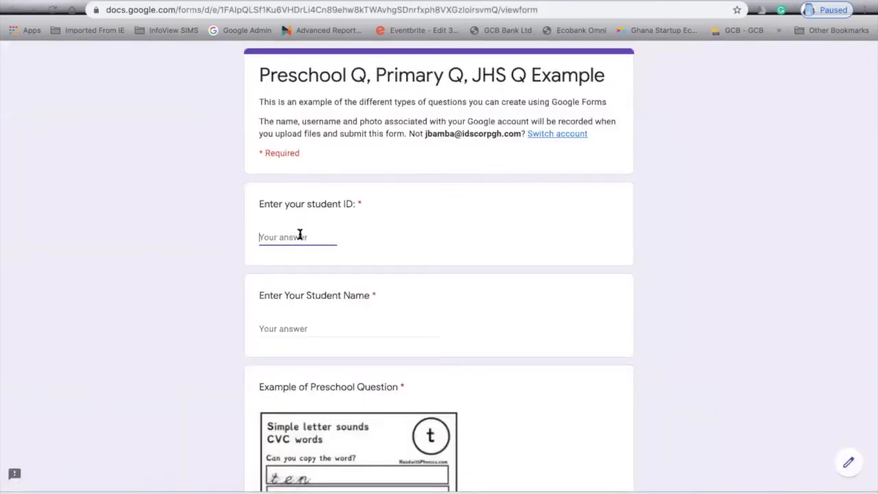
text(1234)
Fill in a test student name and scroll down through the remaining questions.
scroll(439, 267, down, 1)
click(276, 278)
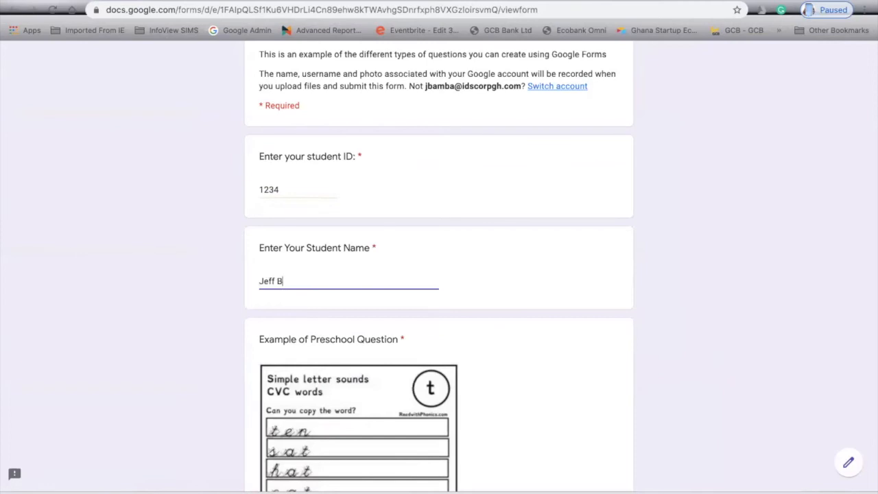
scroll(317, 331, down, 1)
scroll(461, 296, down, 2)
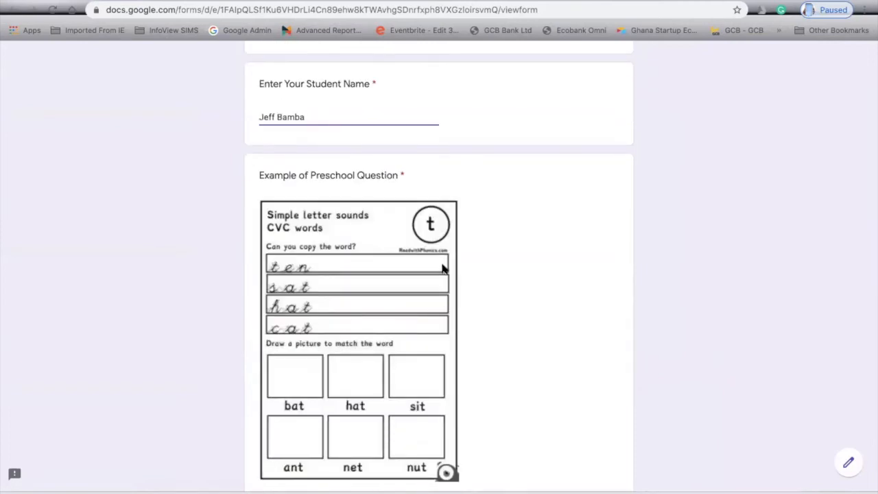
scroll(383, 243, down, 1)
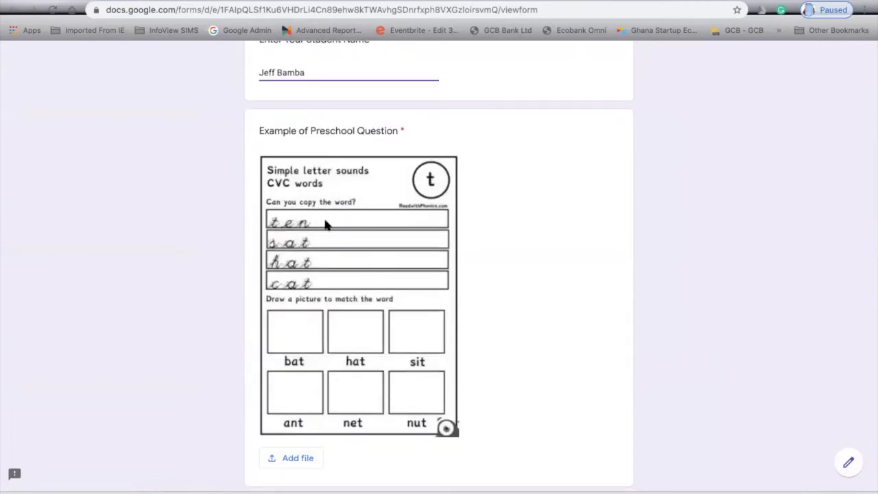
scroll(326, 225, down, 1)
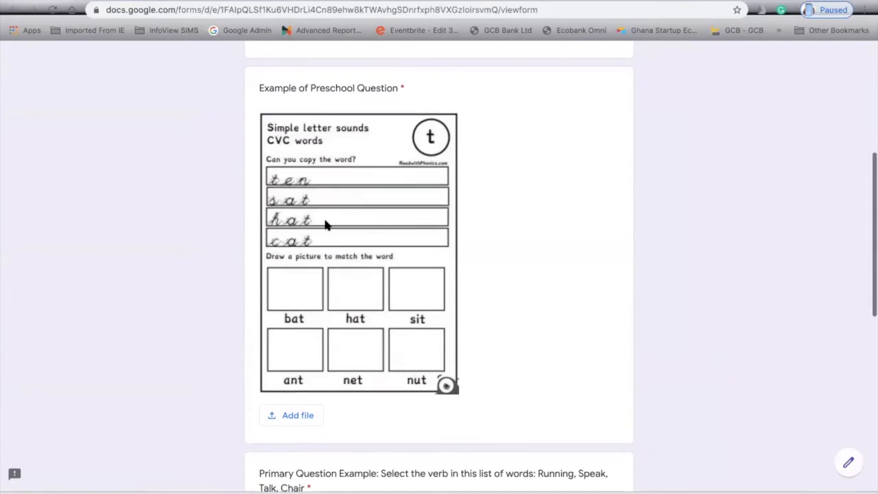
scroll(326, 225, up, 1)
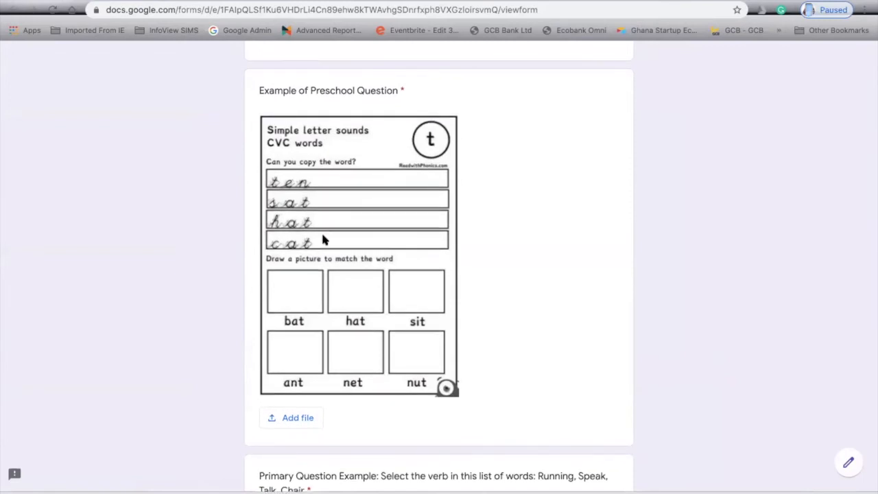
Upload Screen Shot 2020-04-08 at 10.48.11 PM.png from the Desktop as the Preschool answer.
click(294, 424)
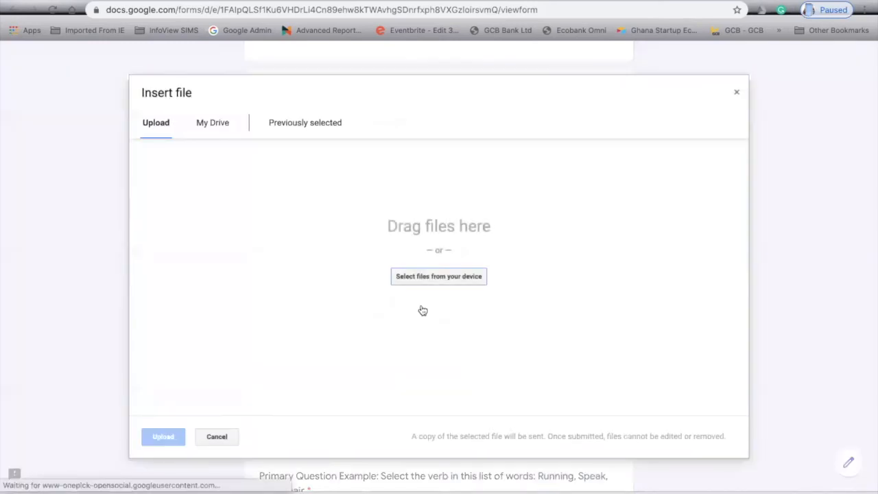
click(445, 277)
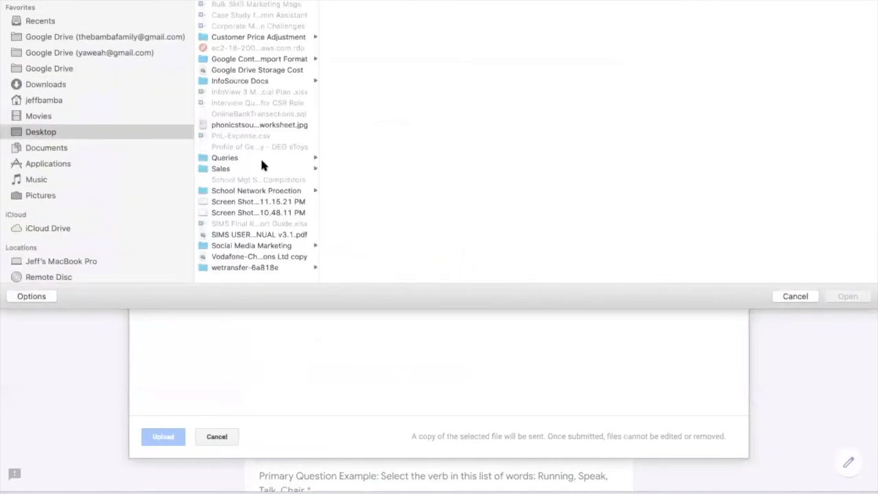
click(237, 211)
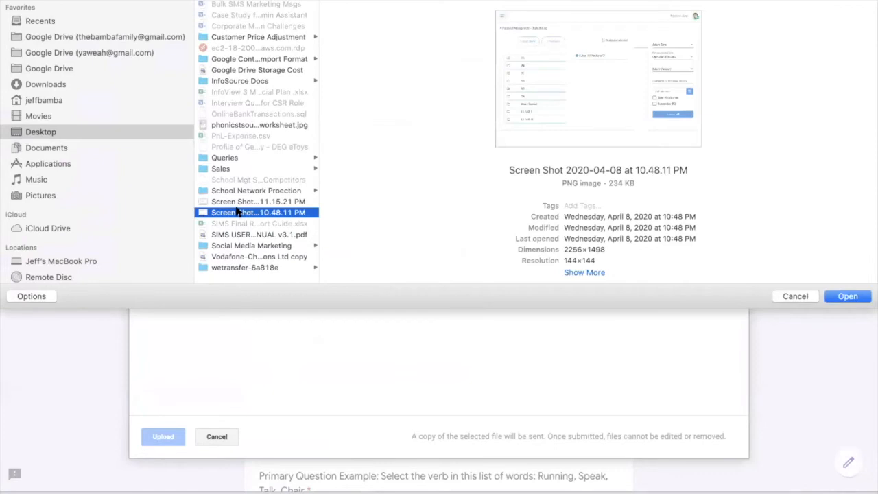
click(234, 202)
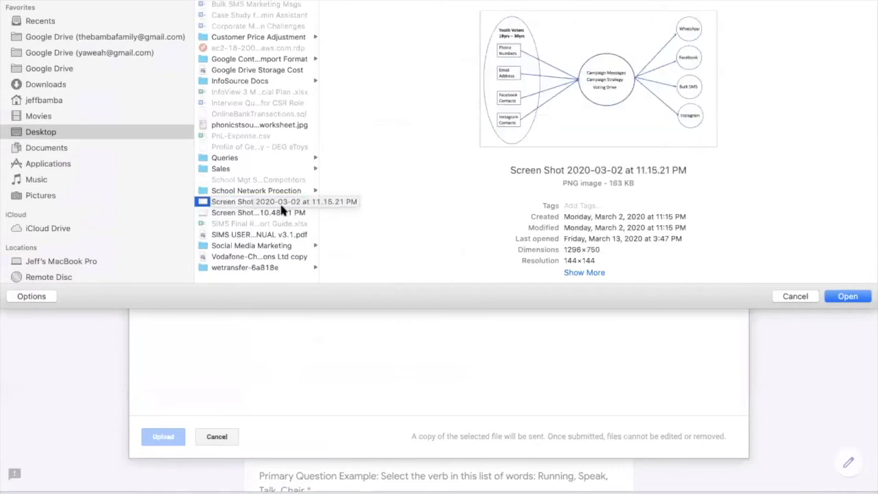
click(267, 214)
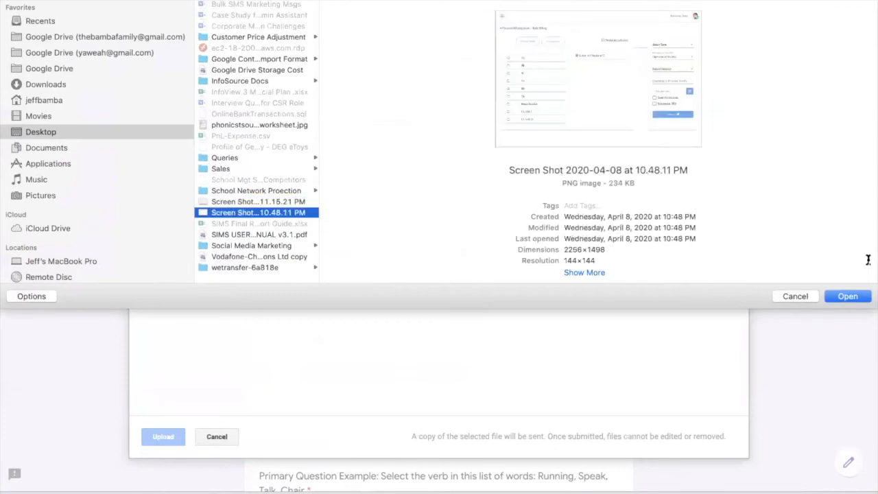
click(848, 297)
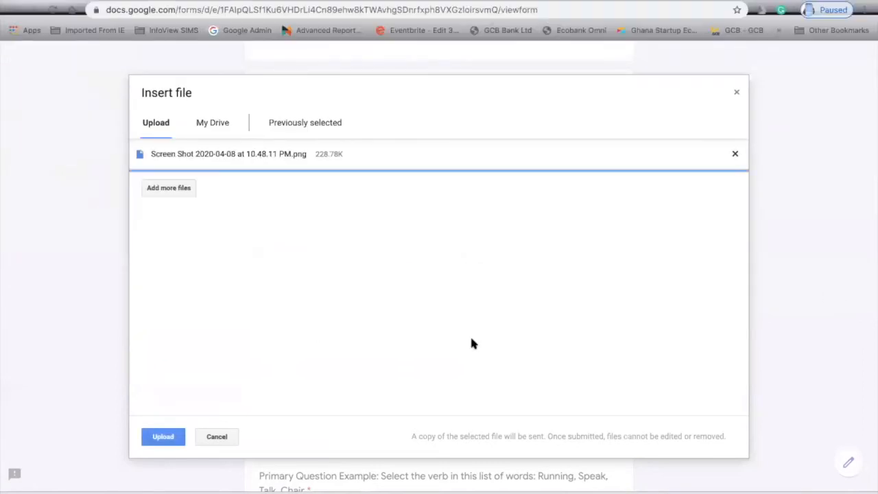
click(165, 437)
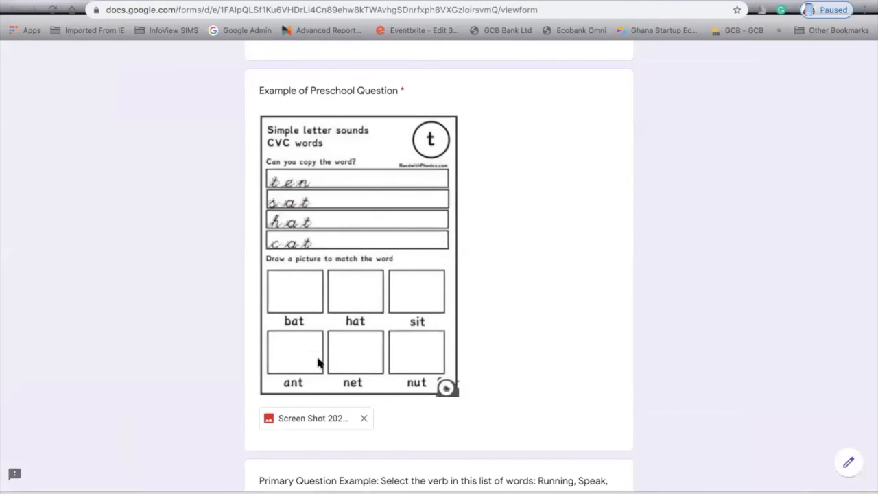
Choose Running as the answer to the verb question.
scroll(333, 419, down, 4)
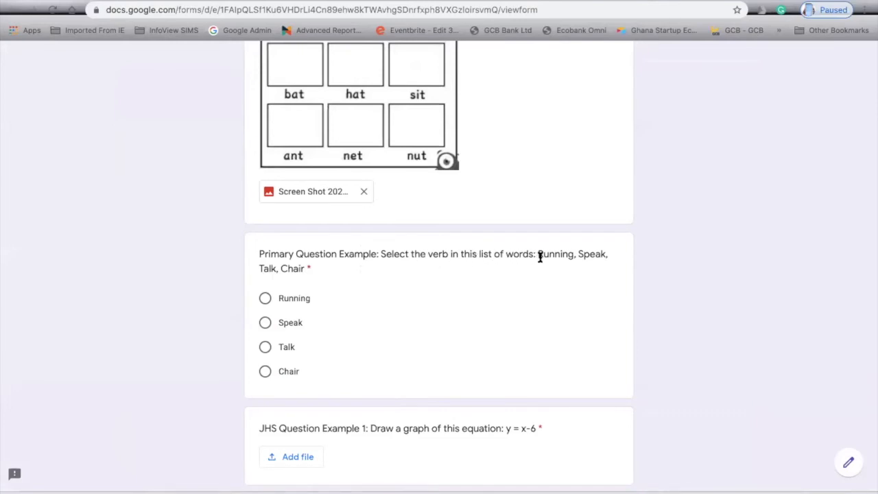
click(266, 299)
scroll(410, 357, down, 3)
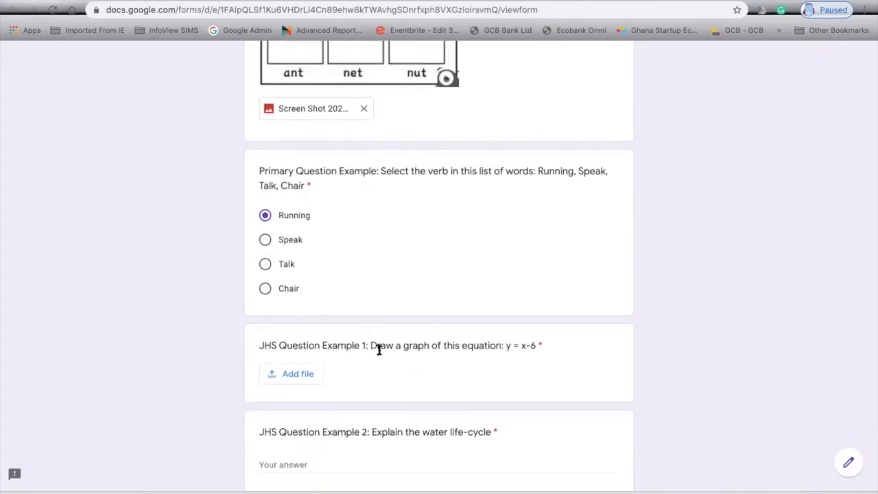
Start adding a file to the graph question and browse the Desktop screenshots.
click(292, 382)
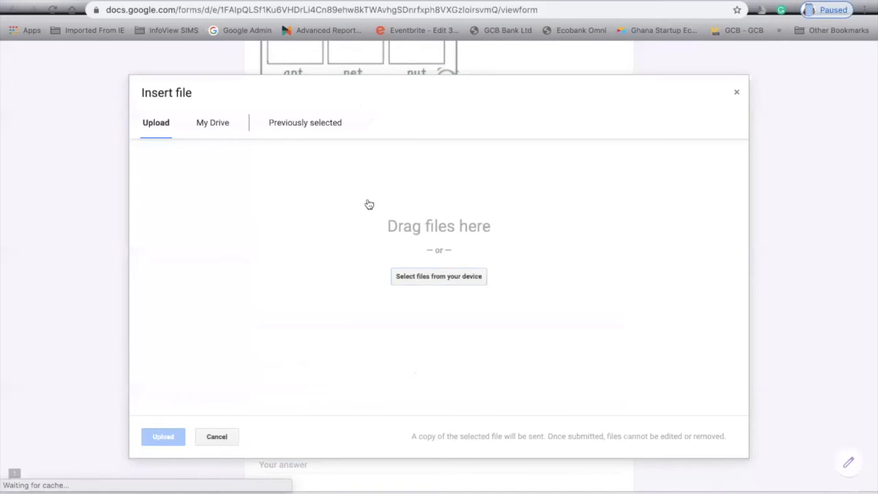
click(405, 275)
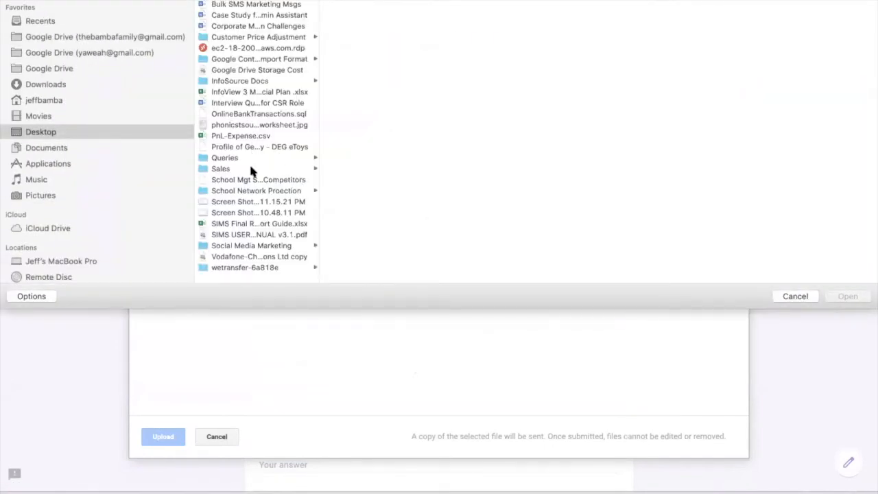
click(258, 201)
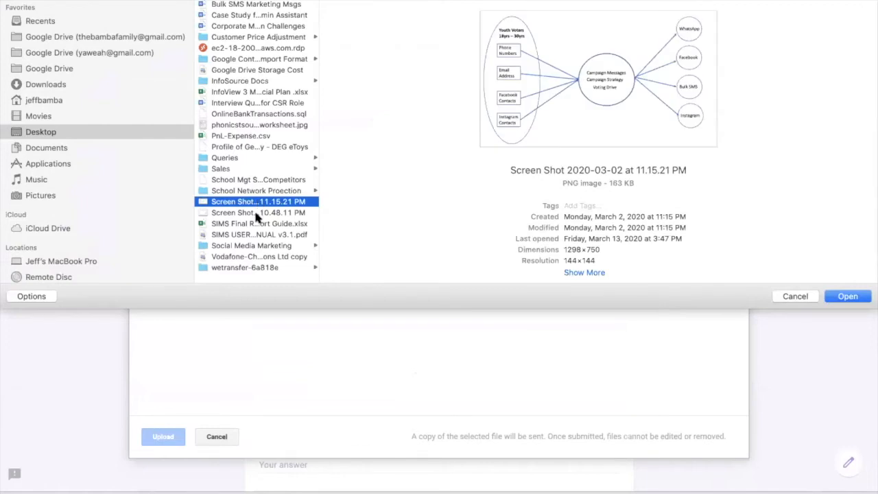
click(258, 213)
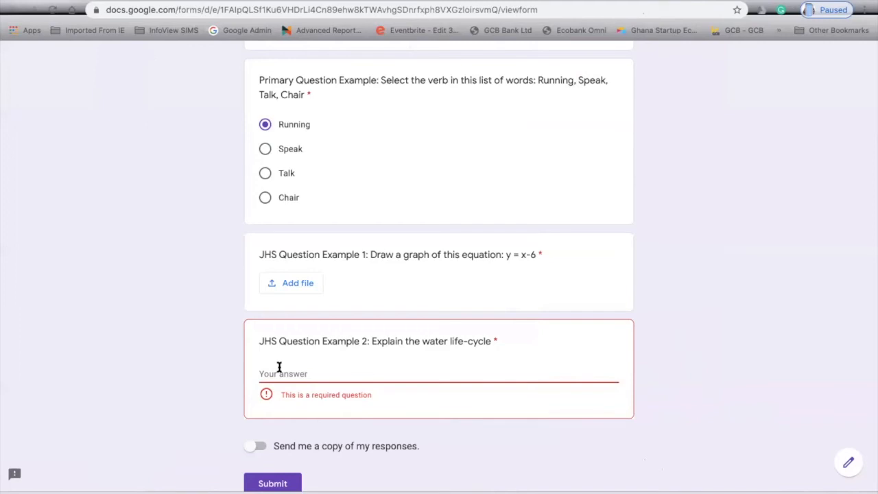
Answer the water-cycle question: water starts from ground water, goes to the atmosphere, rains back down.
text(Water )
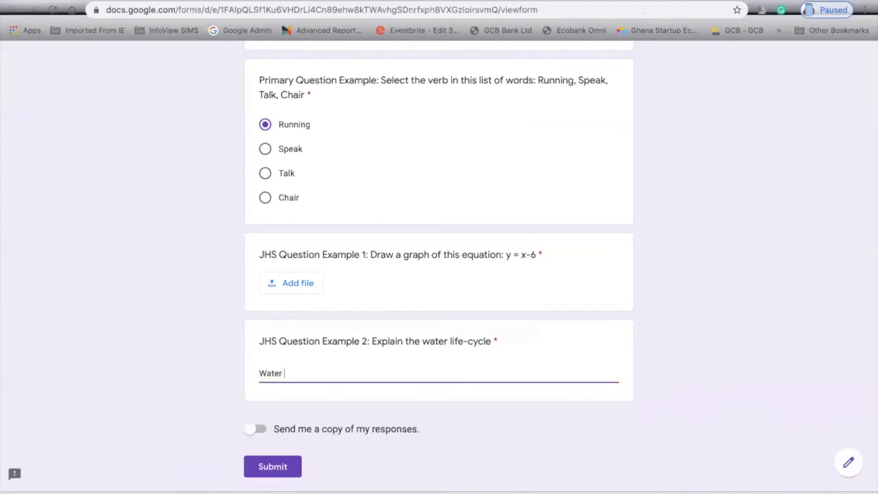
text(start from the group)
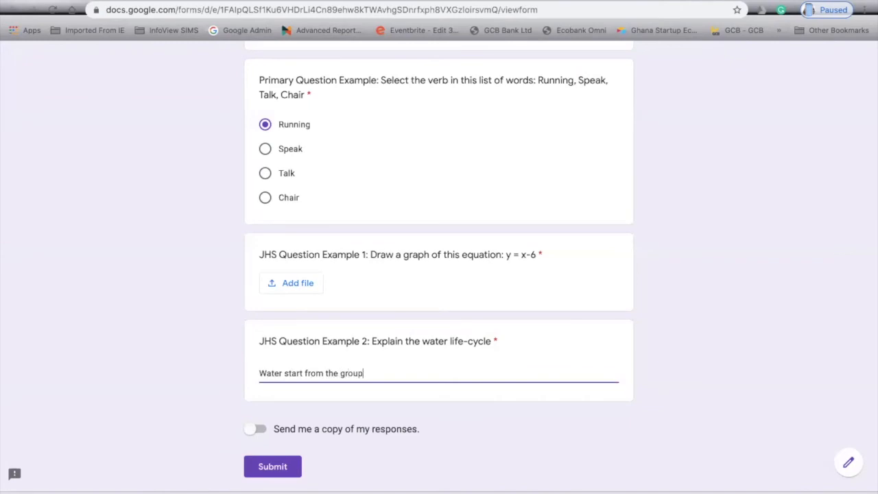
text(reivers, grow)
key(BackSpace)
key(BackSpace)
text(ound water and )
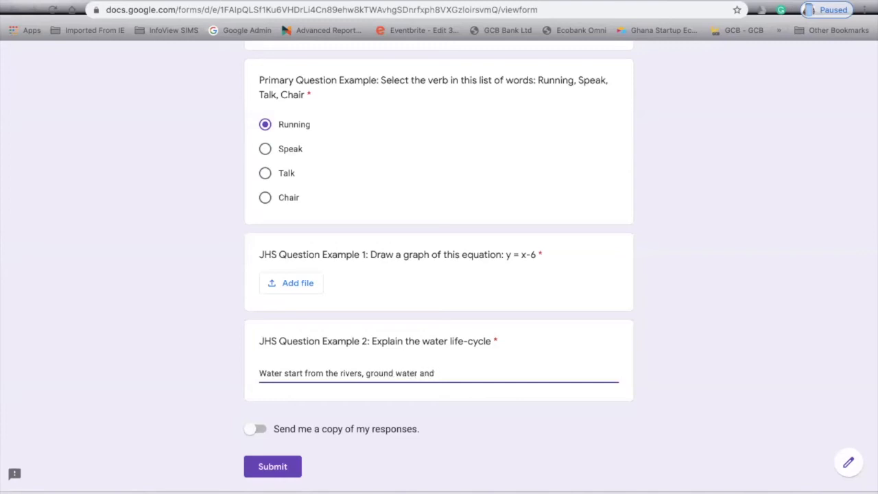
text(goes to the atmos)
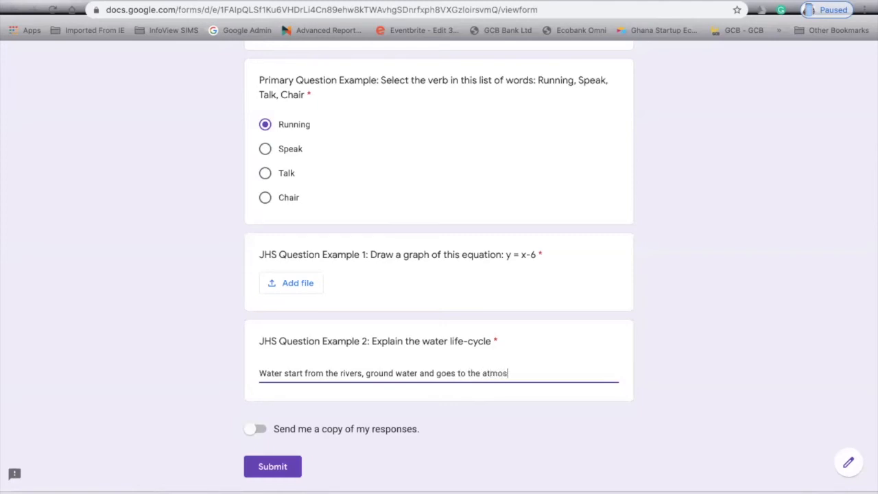
text(phir and rains back down)
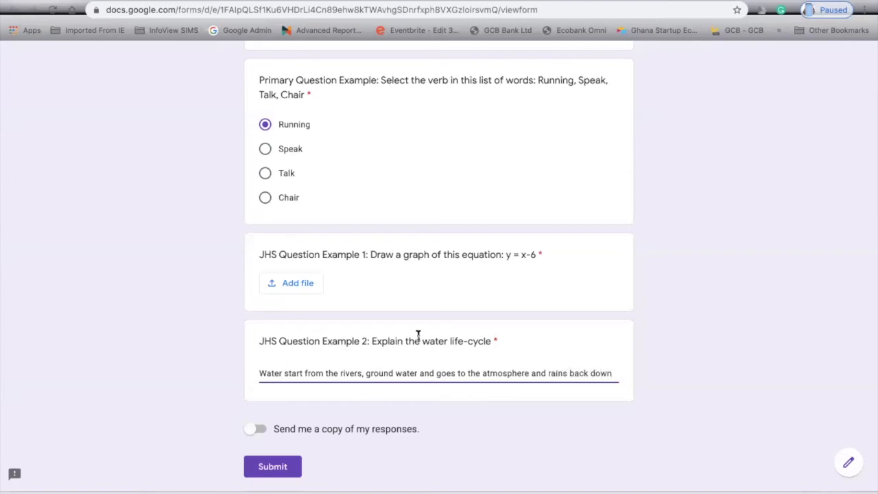
scroll(522, 286, down, 2)
scroll(523, 286, up, 20)
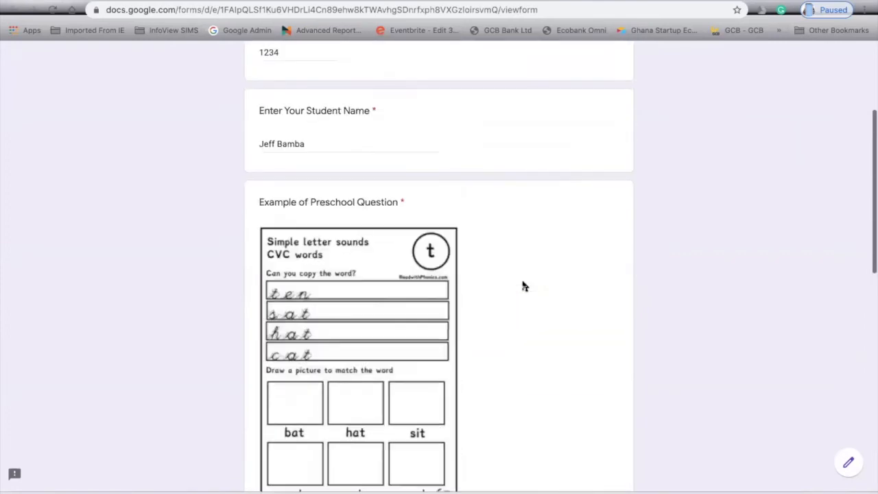
scroll(523, 286, down, 5)
scroll(523, 286, down, 10)
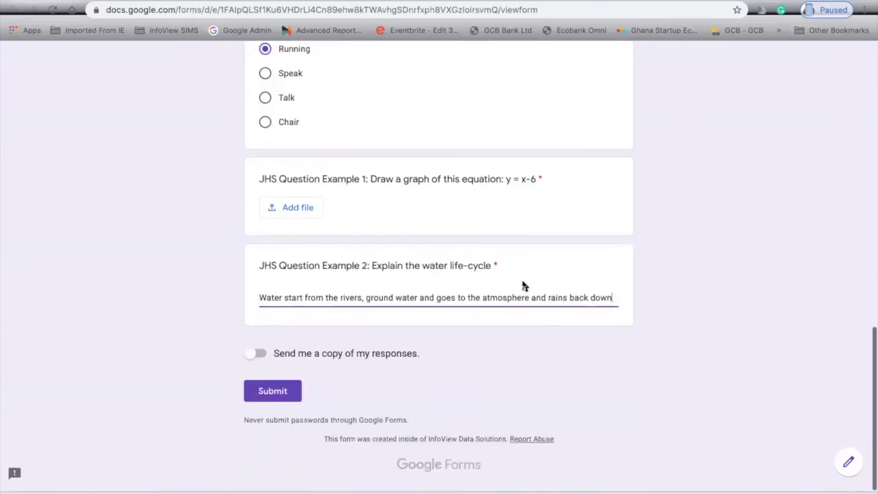
Search for 'graph' and upload Math-Graph-A2.png to the graph-drawing question.
click(282, 407)
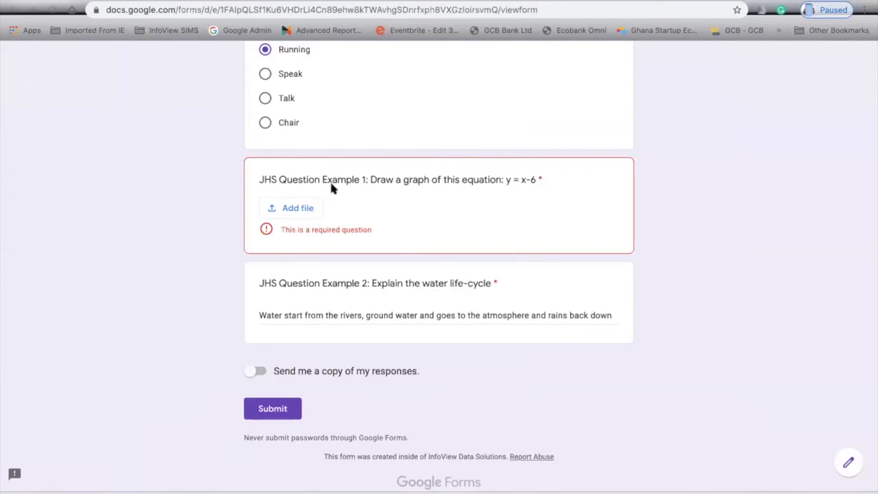
click(302, 208)
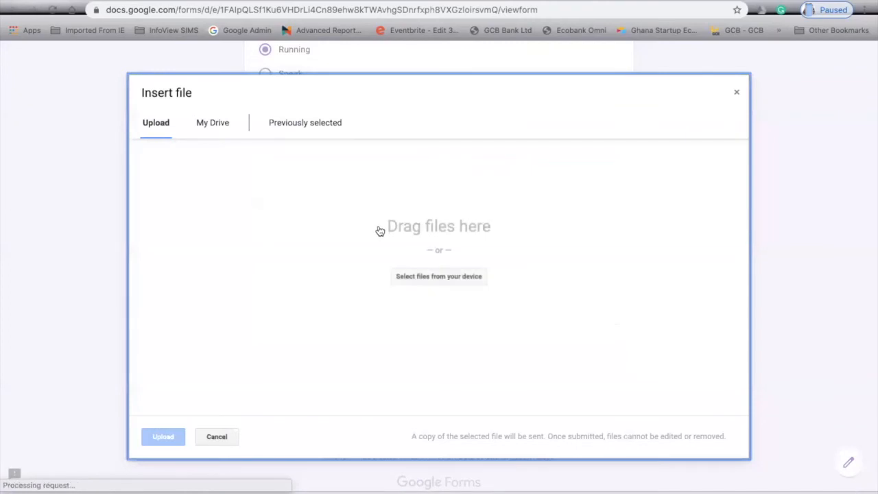
click(443, 276)
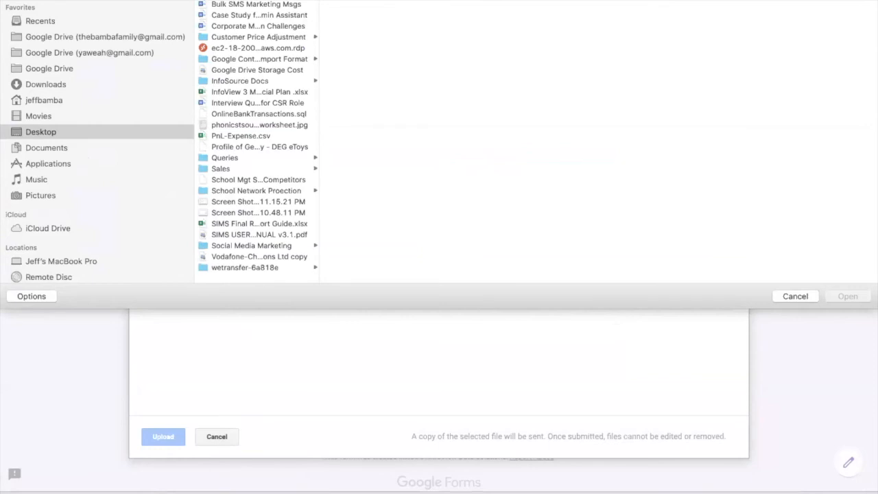
text(graph)
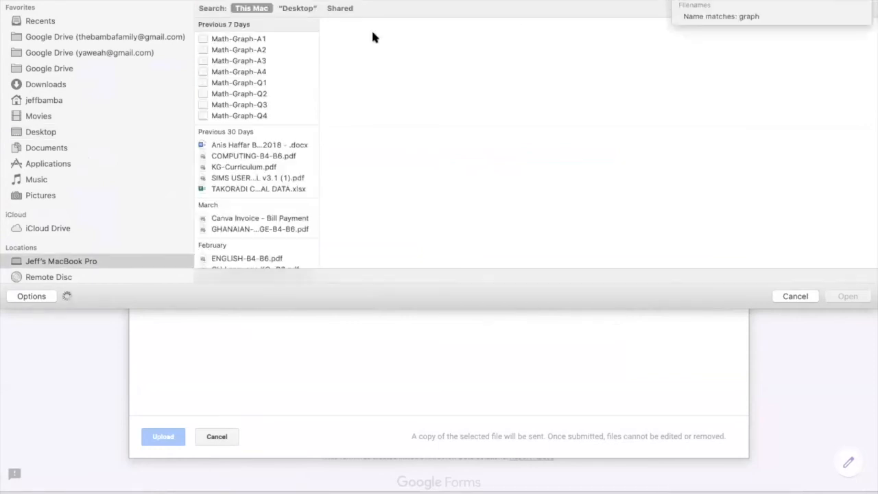
click(254, 50)
click(849, 296)
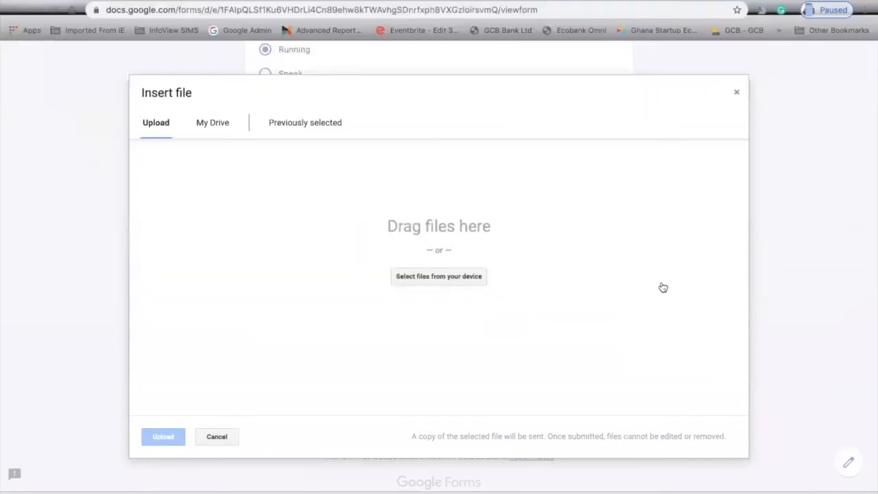
click(164, 437)
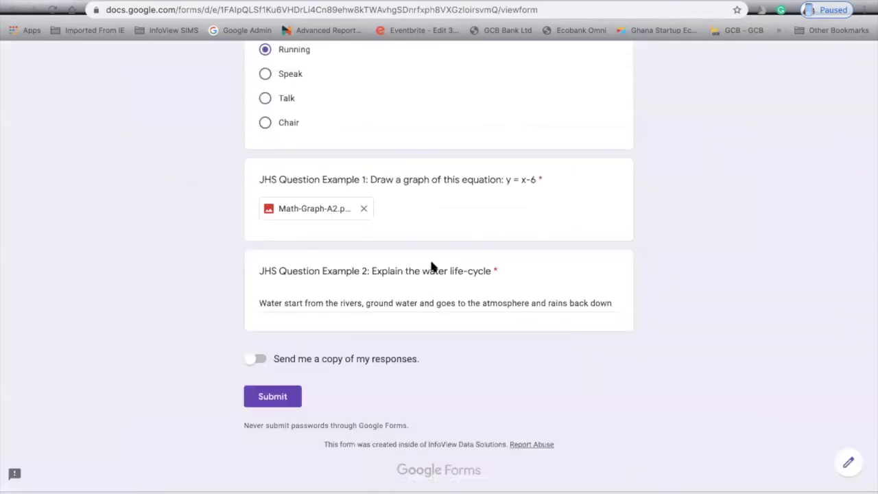
Review every filled-in answer, then submit the test response.
scroll(479, 203, up, 2)
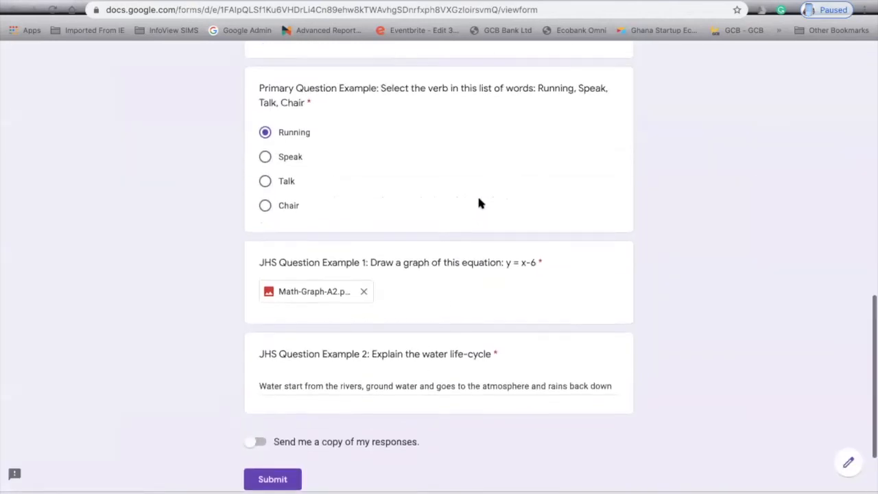
scroll(479, 203, up, 7)
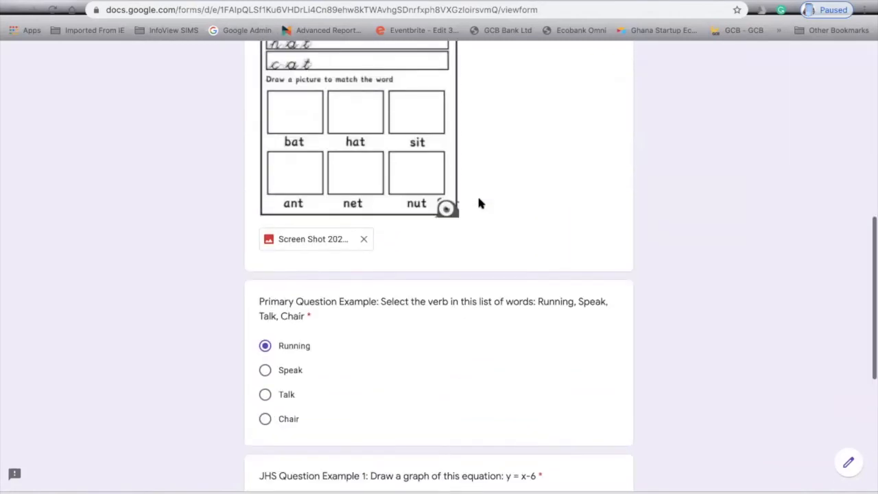
scroll(479, 203, up, 3)
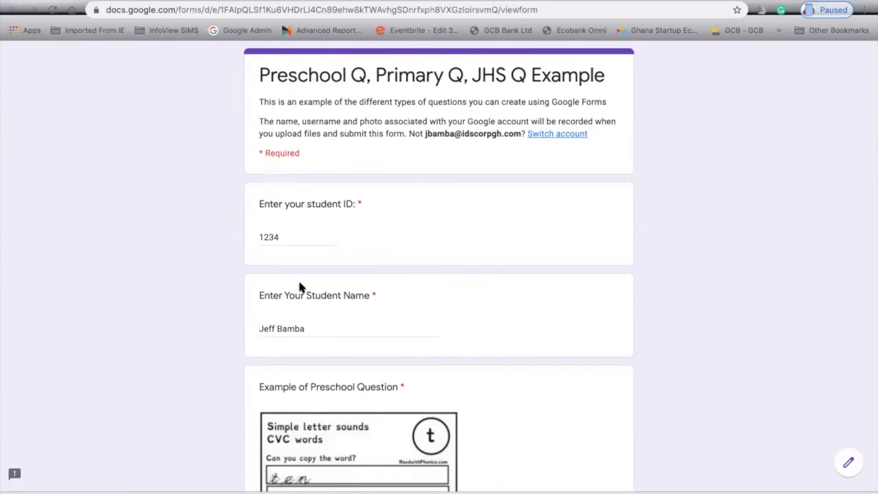
scroll(300, 286, down, 4)
scroll(300, 287, down, 7)
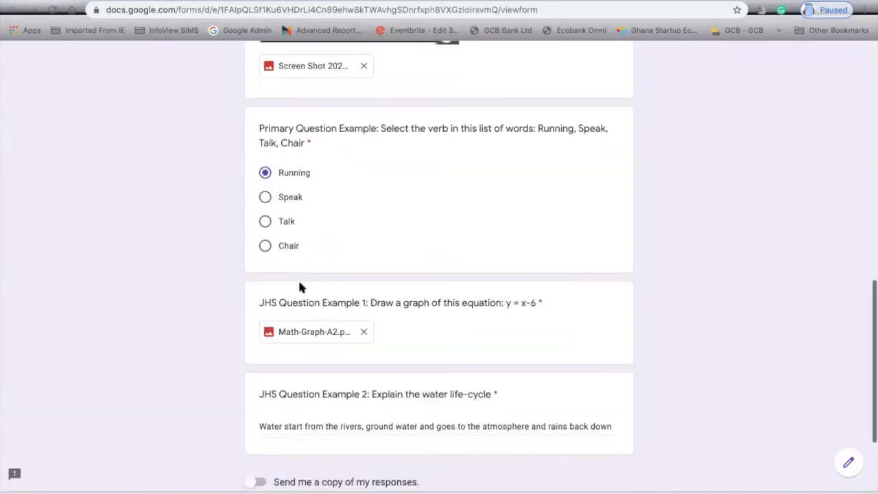
scroll(299, 287, up, 15)
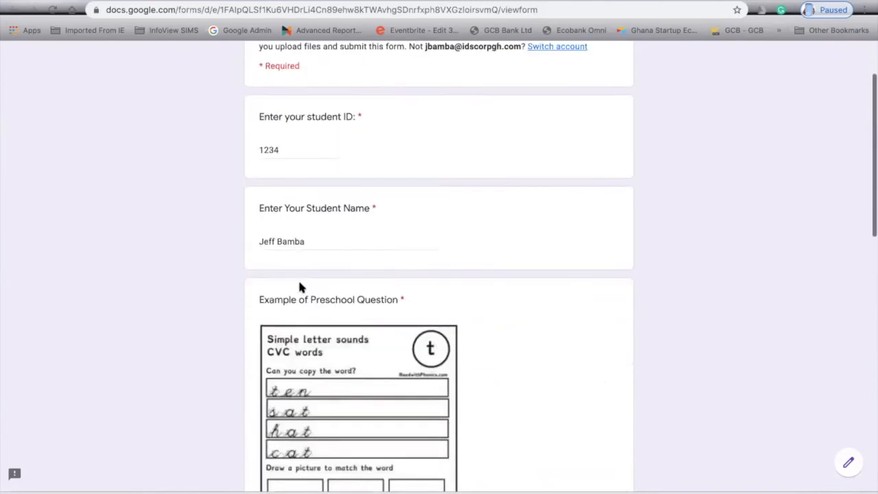
scroll(300, 287, down, 4)
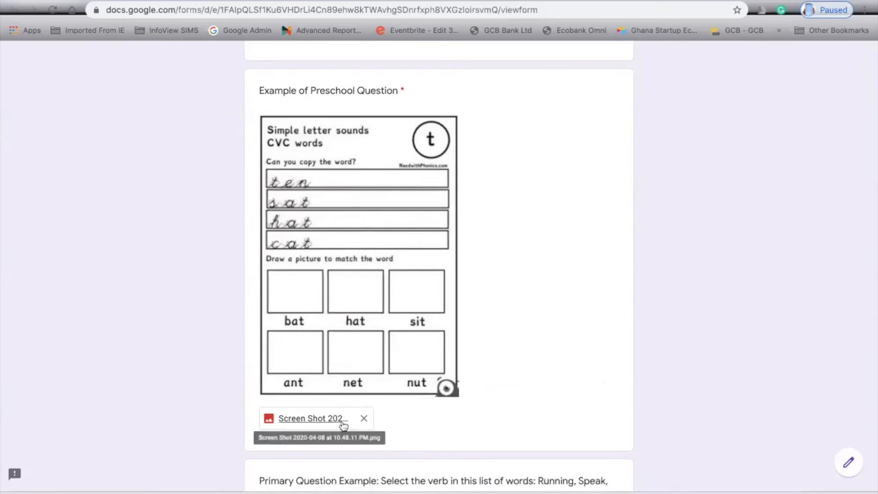
scroll(344, 425, down, 2)
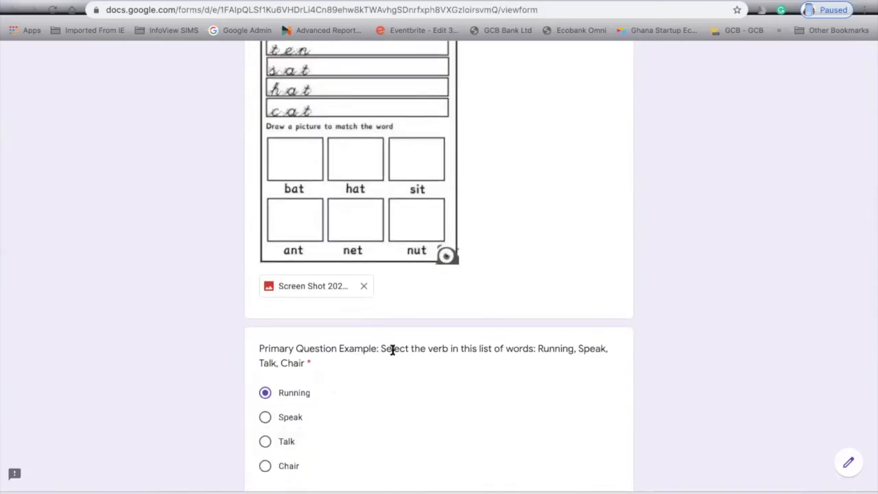
scroll(404, 347, down, 1)
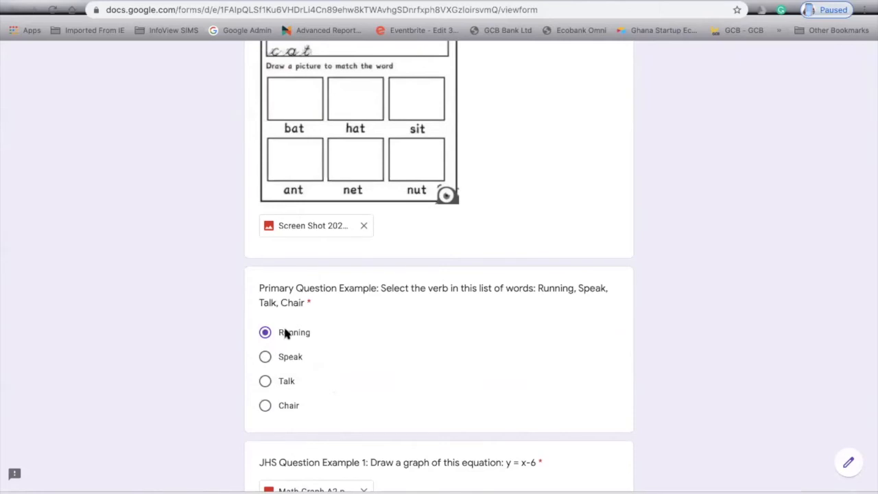
scroll(327, 394, down, 2)
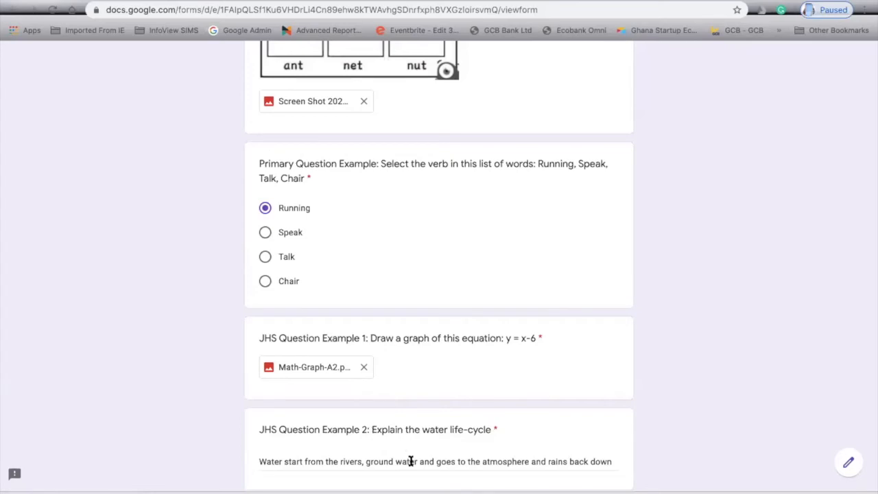
scroll(535, 209, up, 1)
scroll(536, 212, up, 10)
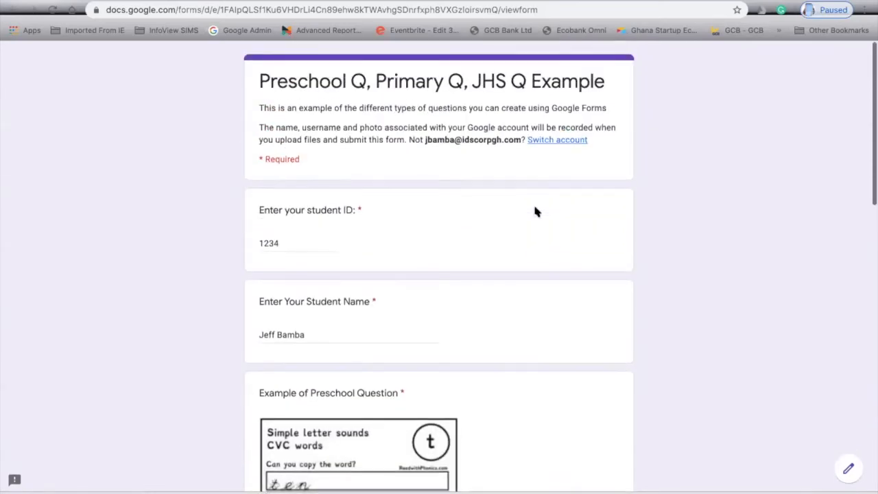
scroll(456, 135, down, 1)
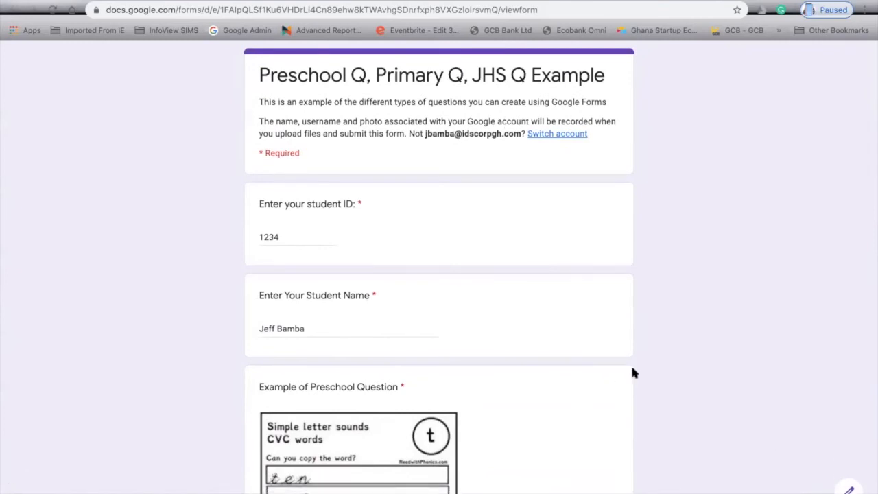
scroll(508, 305, down, 3)
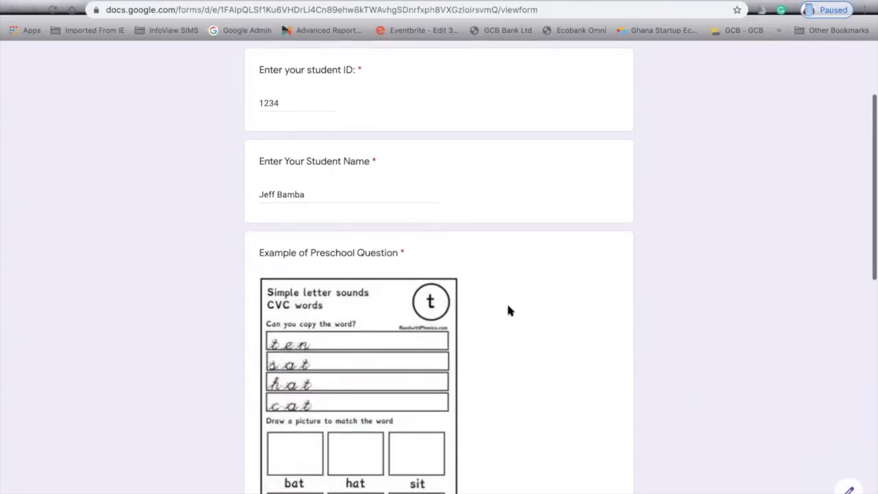
scroll(509, 311, down, 1)
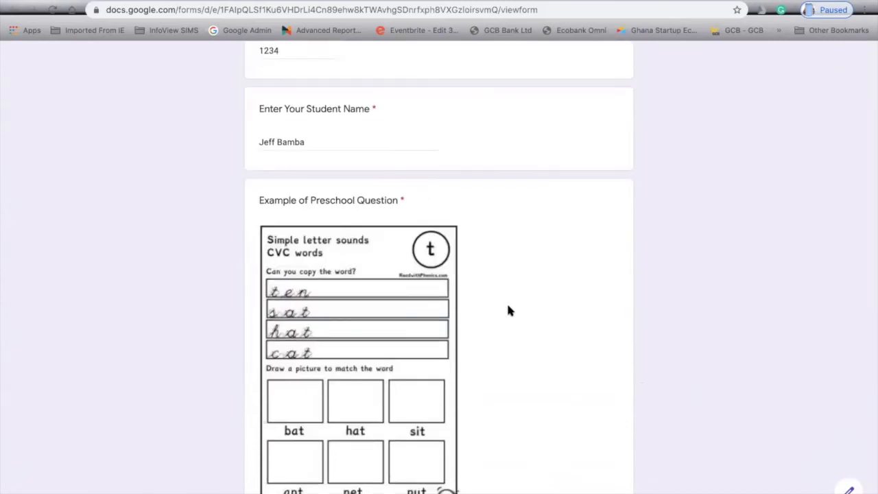
scroll(508, 311, down, 12)
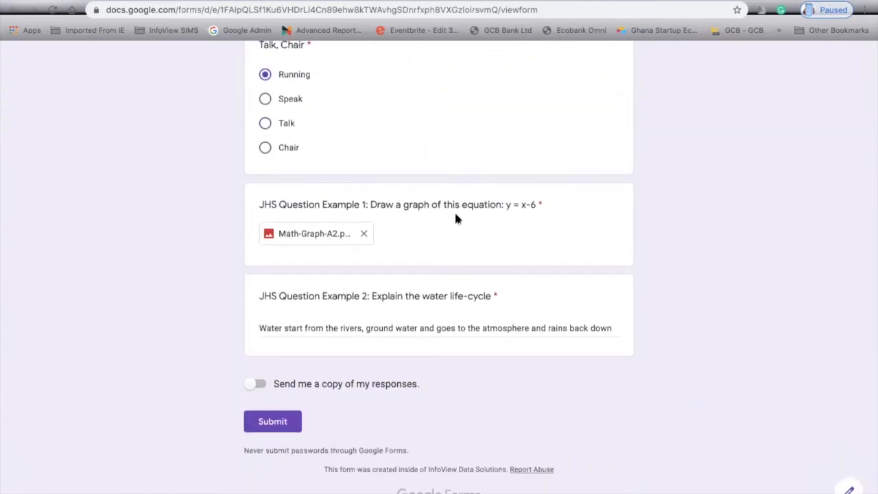
scroll(455, 217, up, 15)
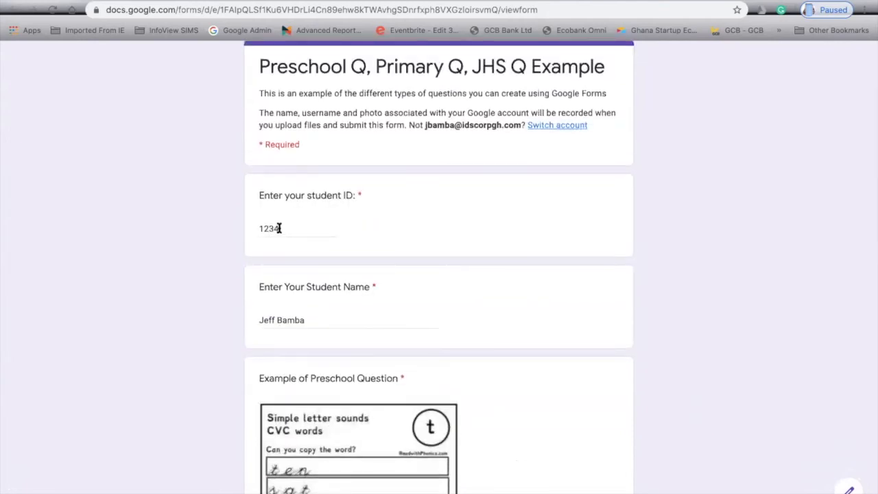
click(310, 317)
scroll(363, 343, down, 15)
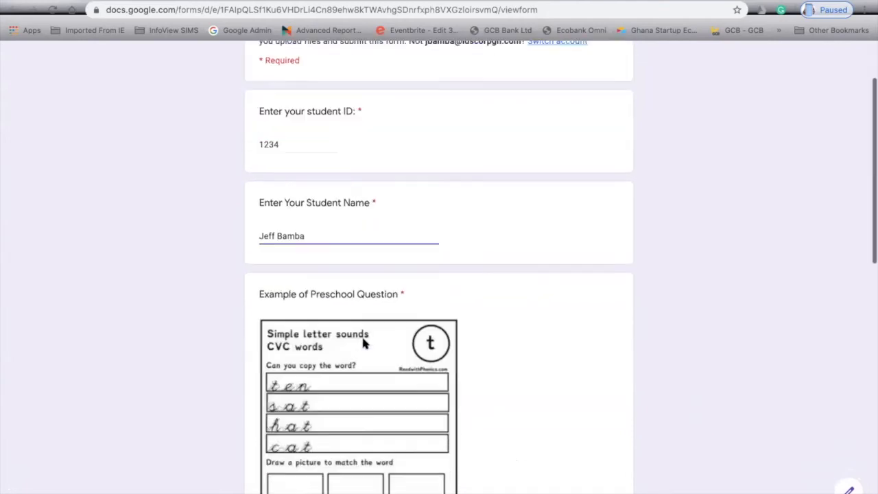
click(265, 424)
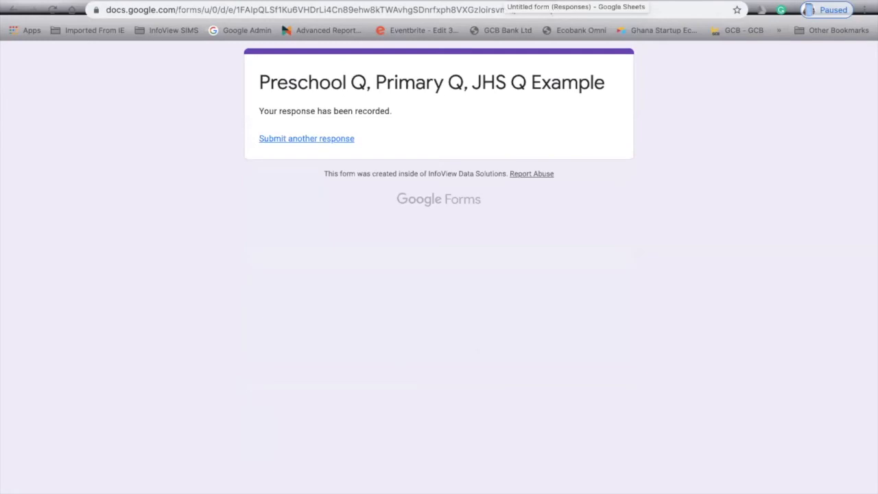
In the Responses sheet, step across row 2's timestamp, student ID, name and preschool link.
click(503, 3)
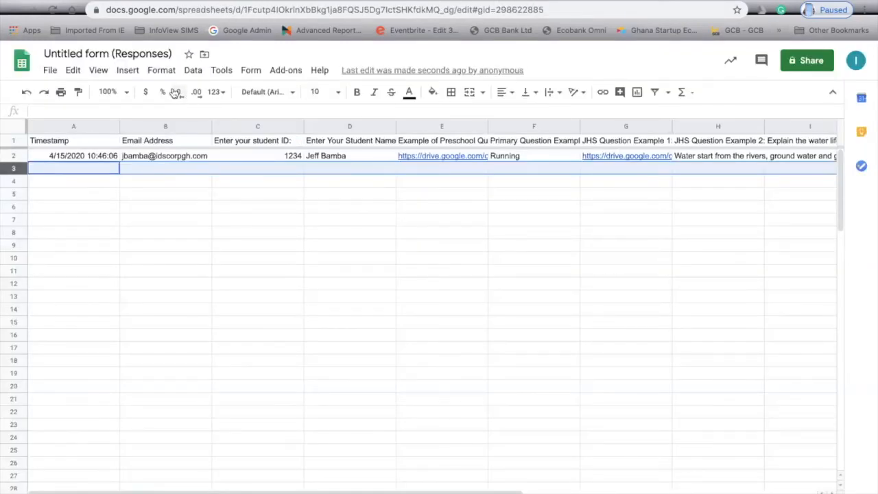
click(139, 172)
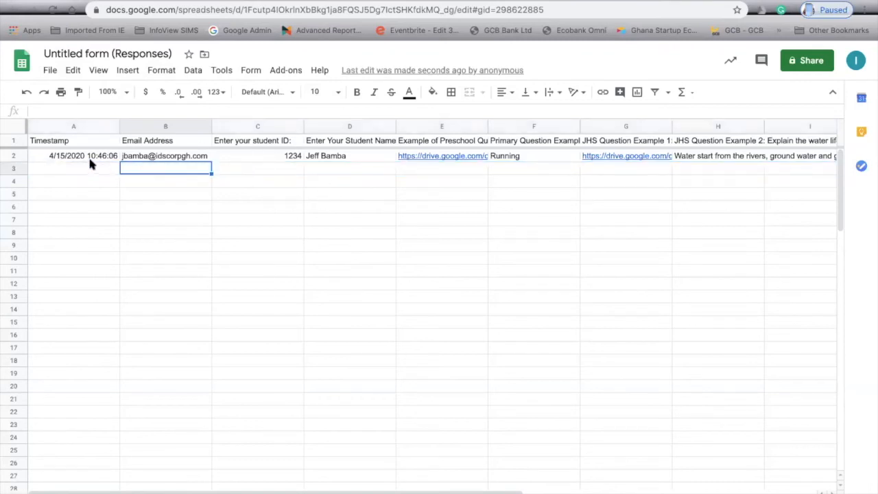
key(Up)
key(Left)
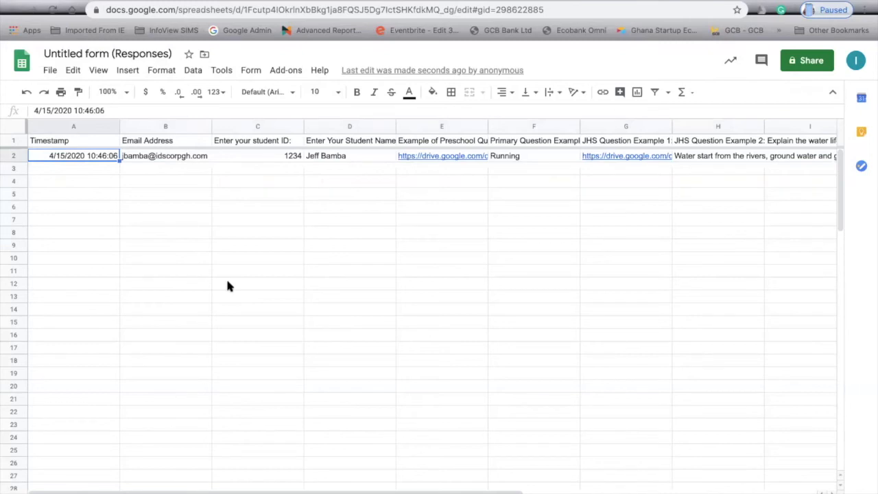
key(Right)
key(Right)
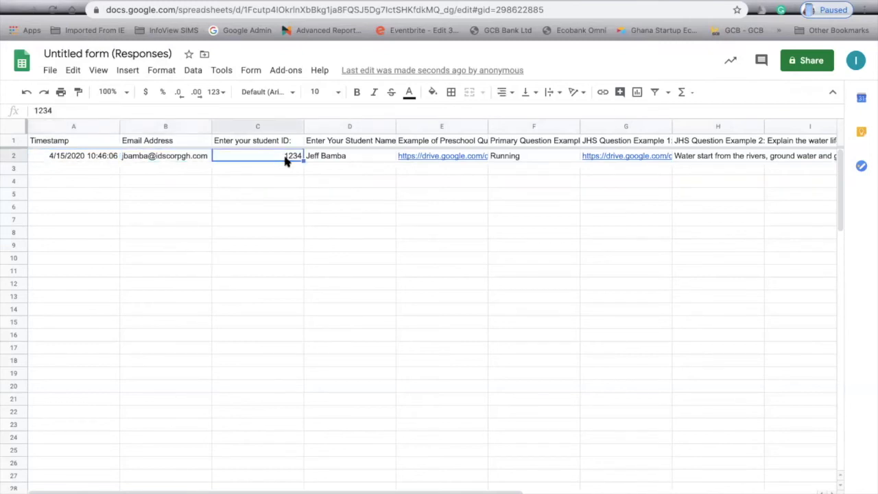
key(Right)
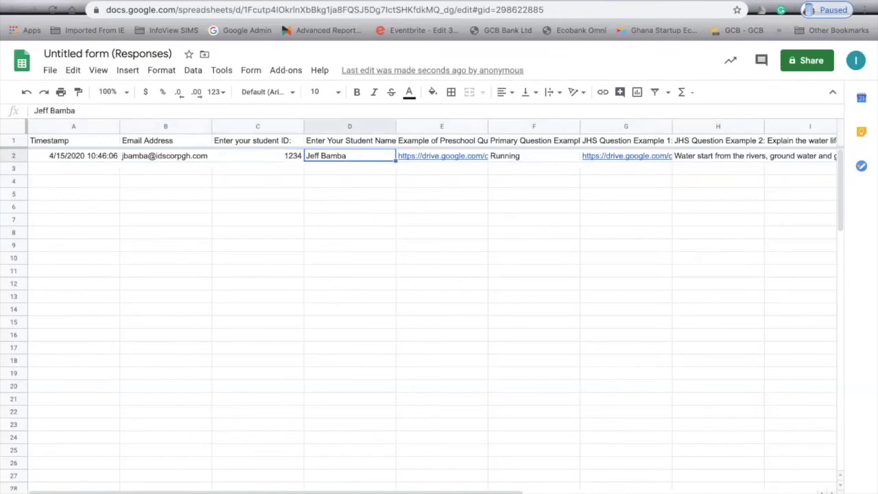
key(Right)
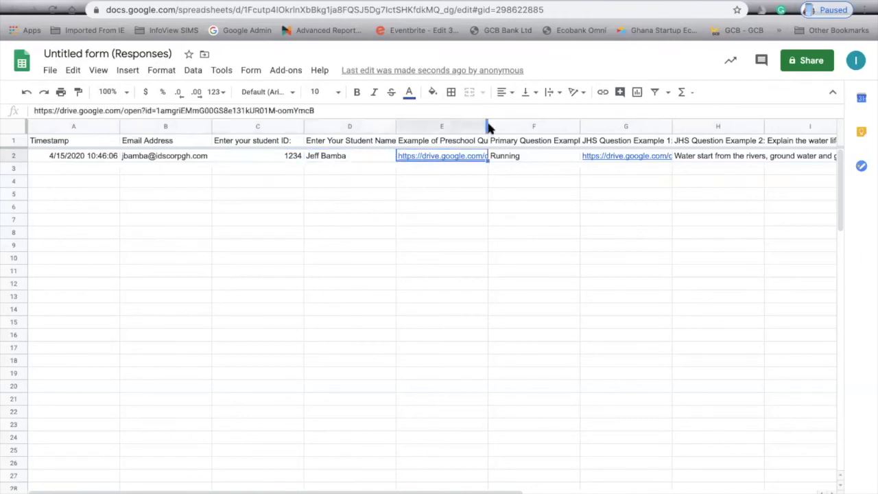
Widen columns E, F and G so their full questions and the Drive link show.
drag(487, 125, 550, 124)
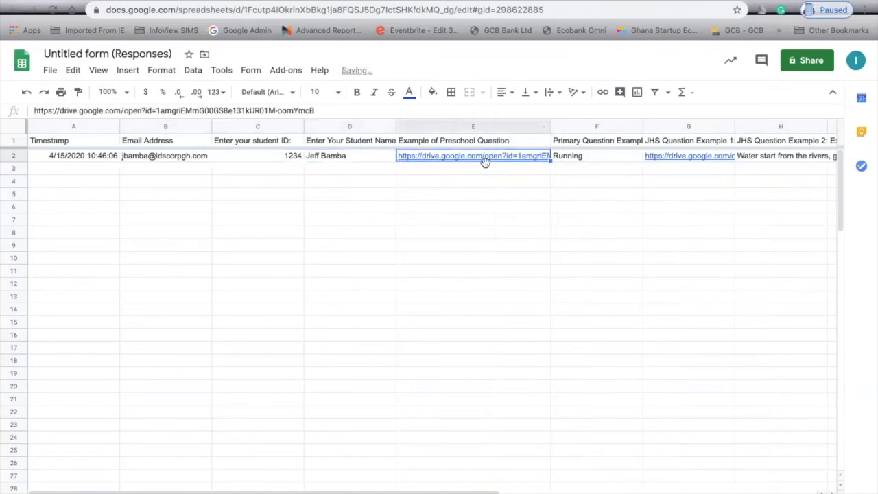
click(488, 160)
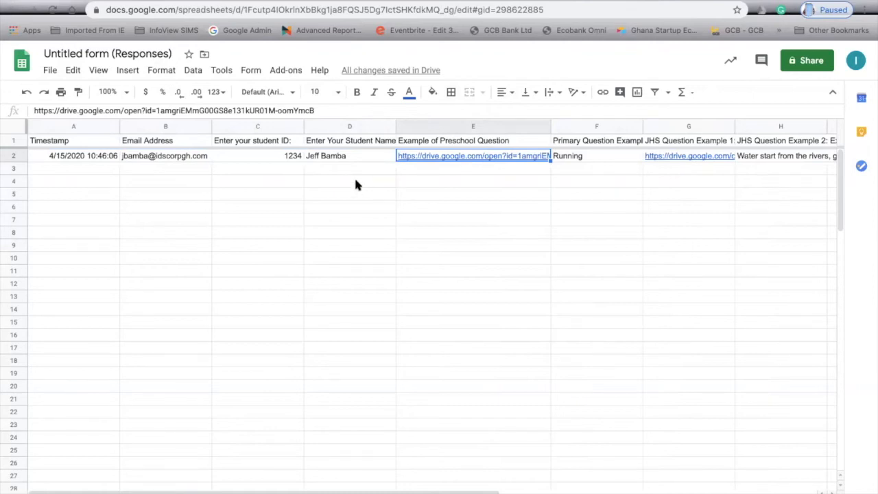
click(584, 158)
scroll(604, 174, right, 5)
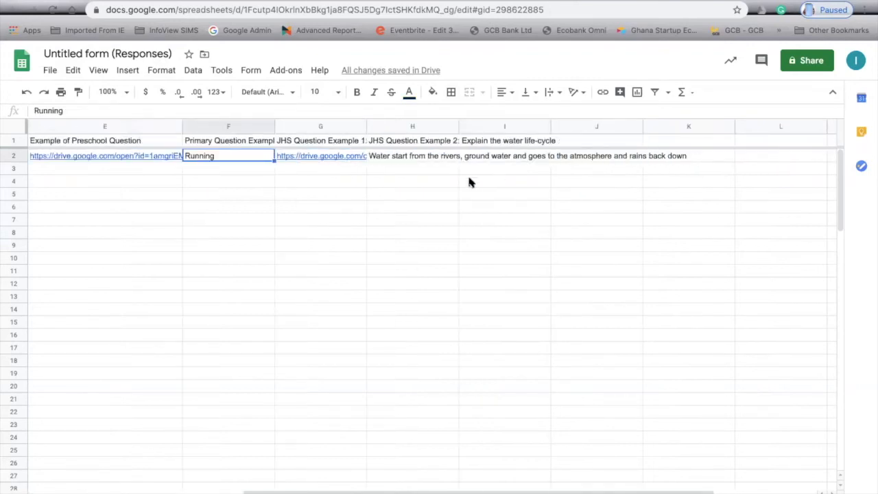
drag(276, 127, 378, 128)
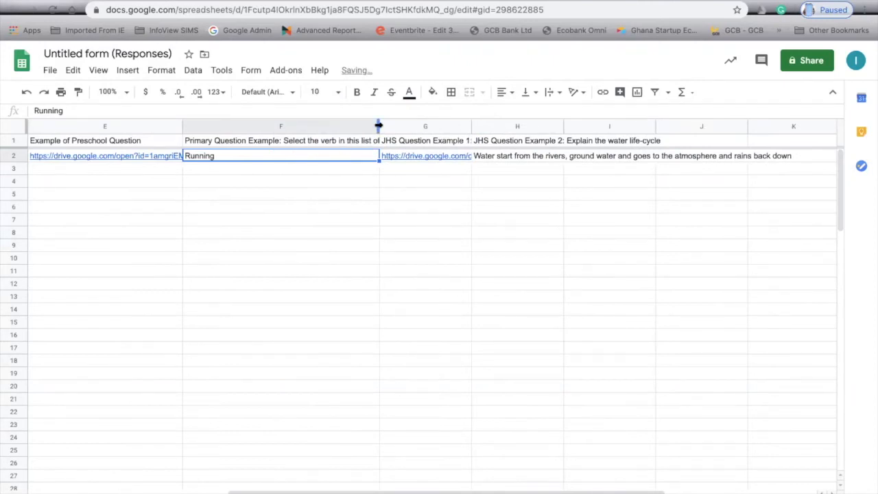
drag(378, 126, 542, 125)
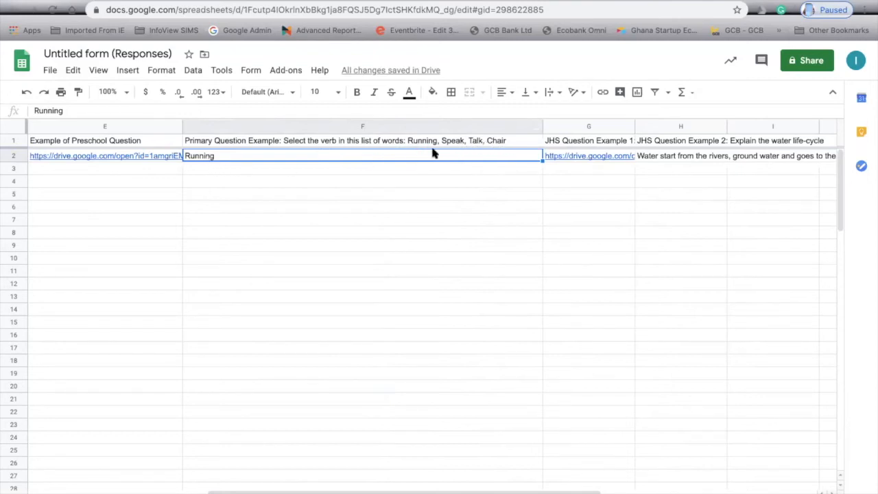
drag(635, 127, 733, 125)
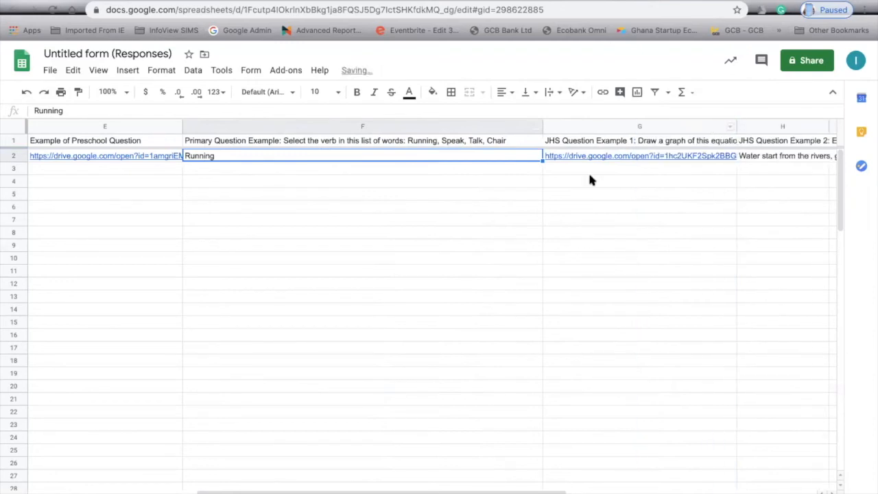
scroll(590, 180, right, 10)
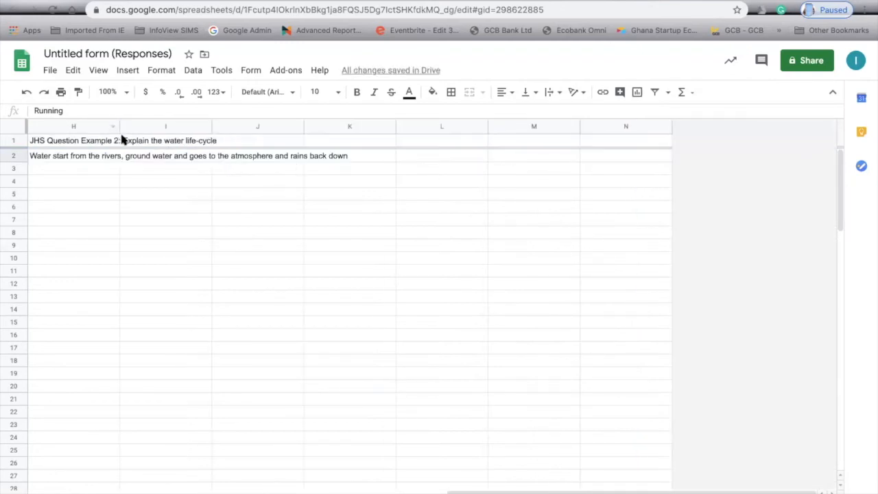
scroll(413, 392, left, 3)
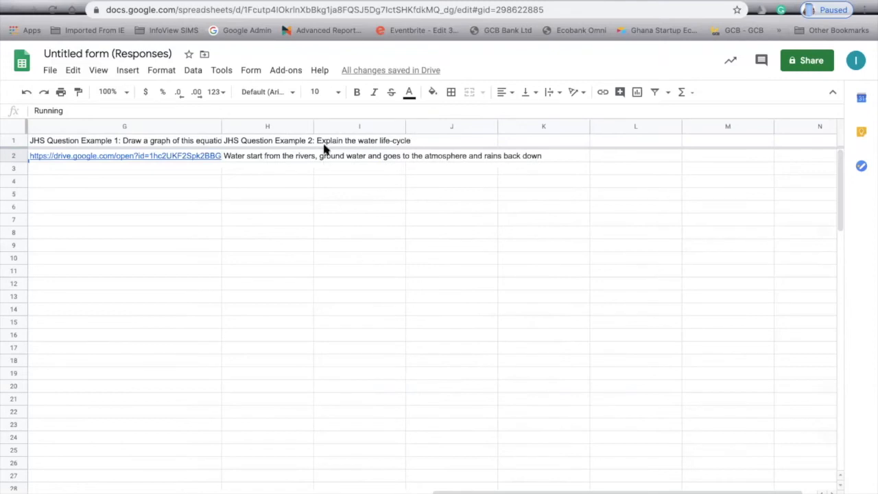
click(165, 157)
click(142, 172)
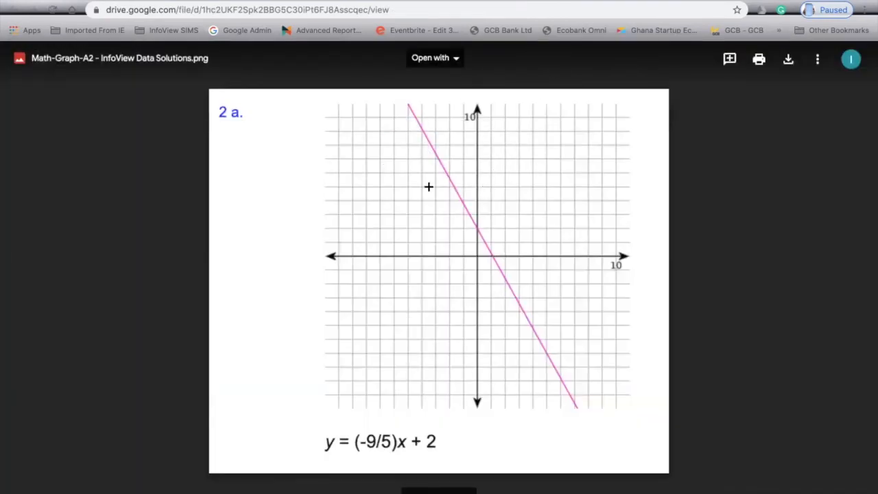
click(482, 1)
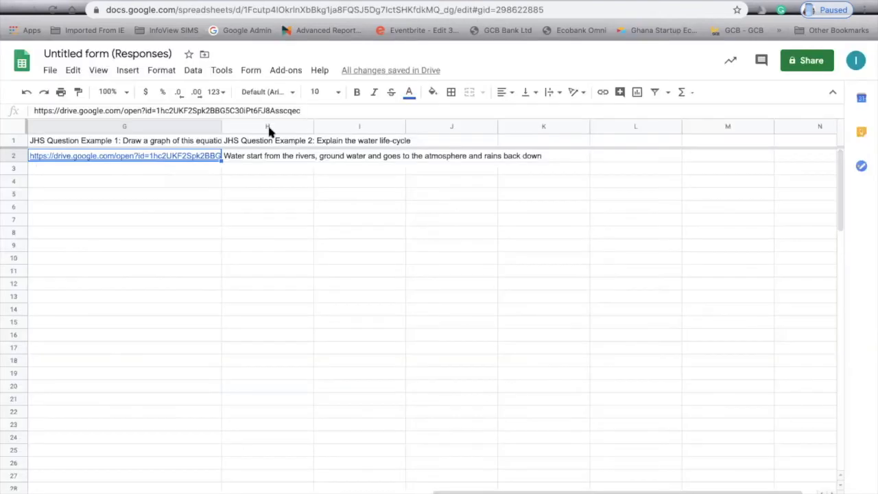
drag(313, 125, 490, 125)
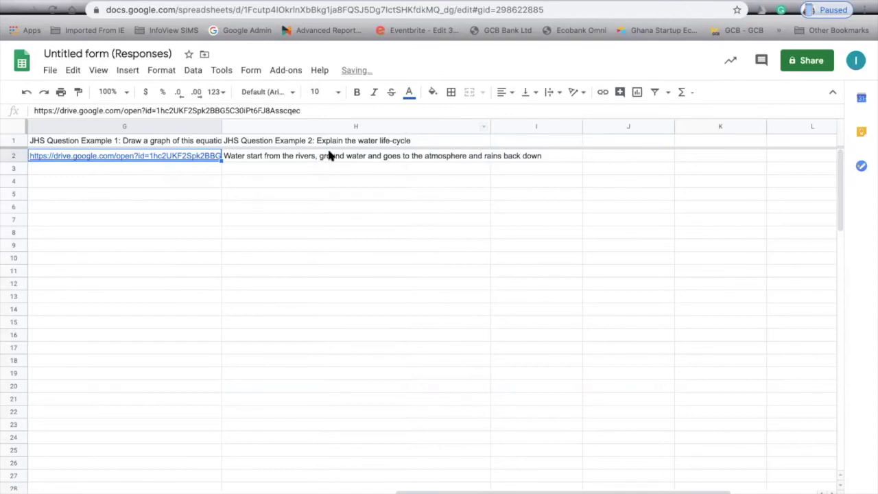
click(341, 157)
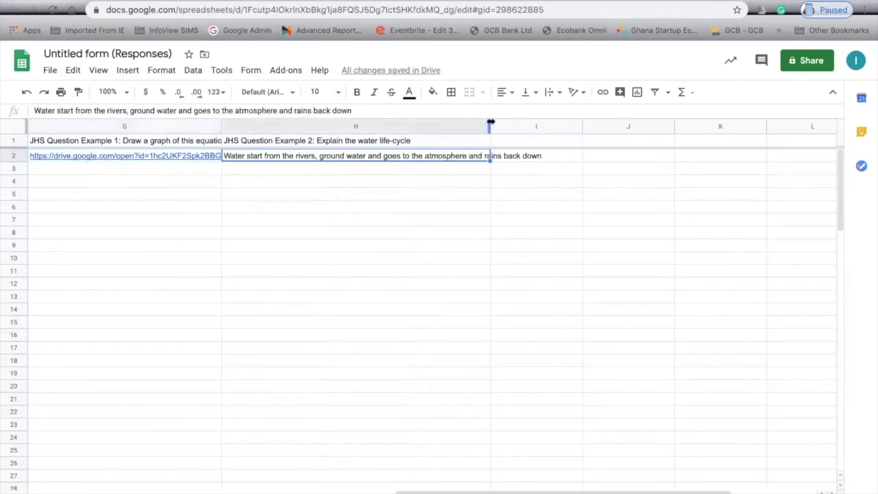
drag(490, 126, 587, 126)
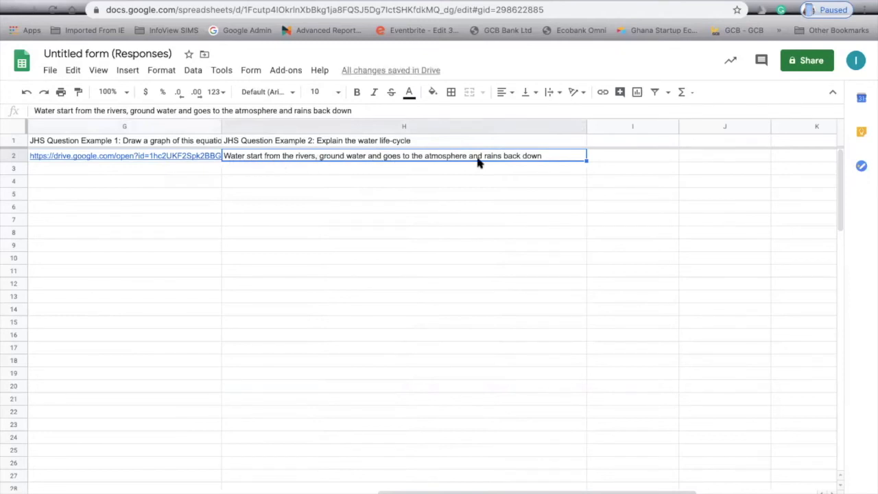
scroll(479, 162, left, 10)
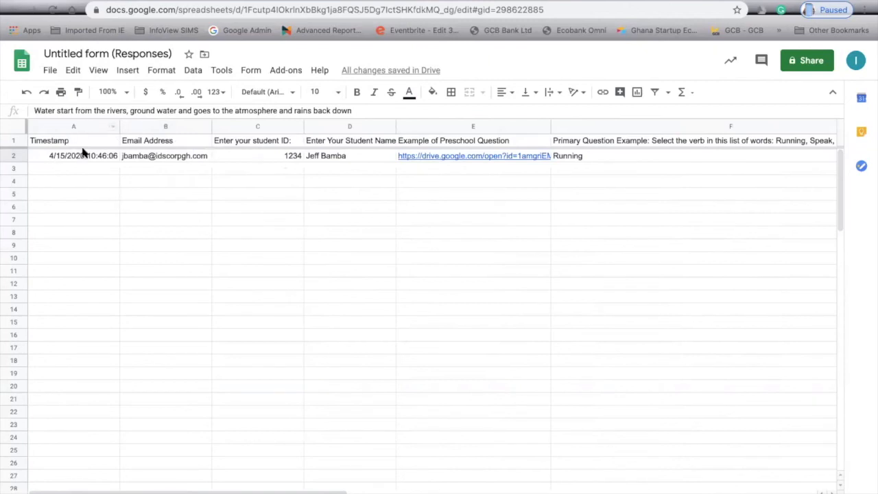
Select the response in row 2 and flip between the confirmation page and spreadsheet.
click(11, 156)
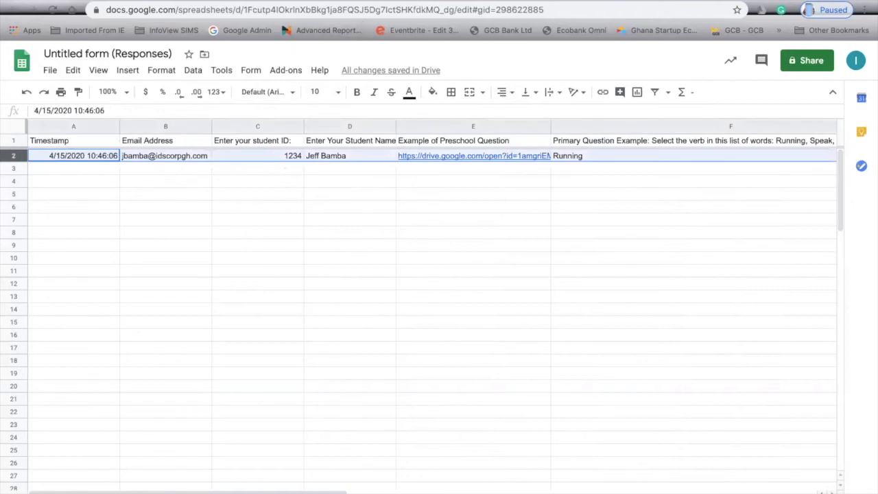
key(ctrl+Tab)
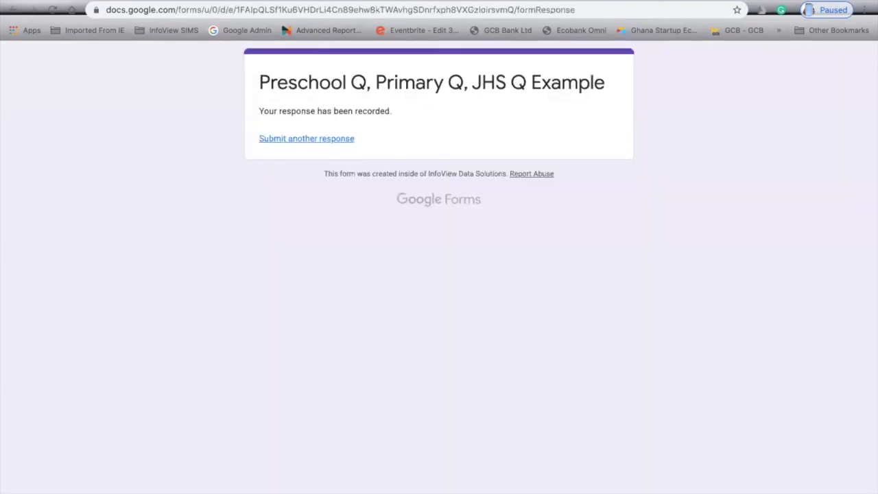
key(ctrl+shift+Tab)
key(ctrl+shift+Tab)
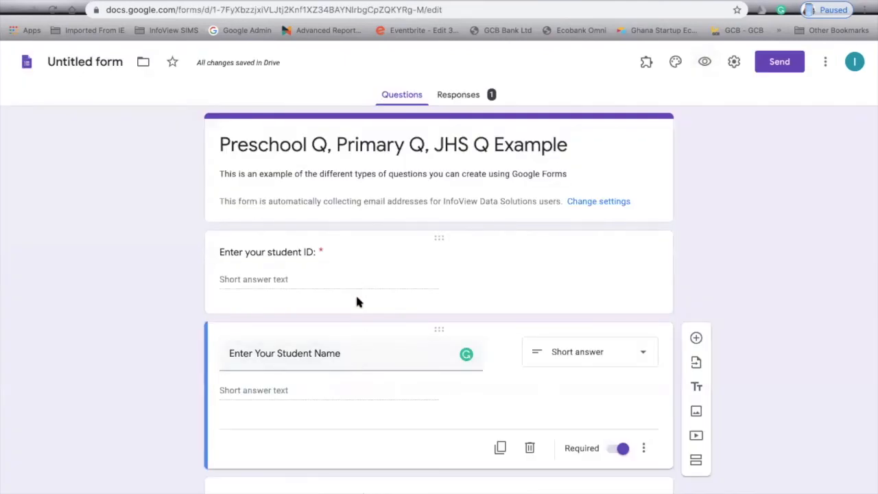
key(ctrl+Tab)
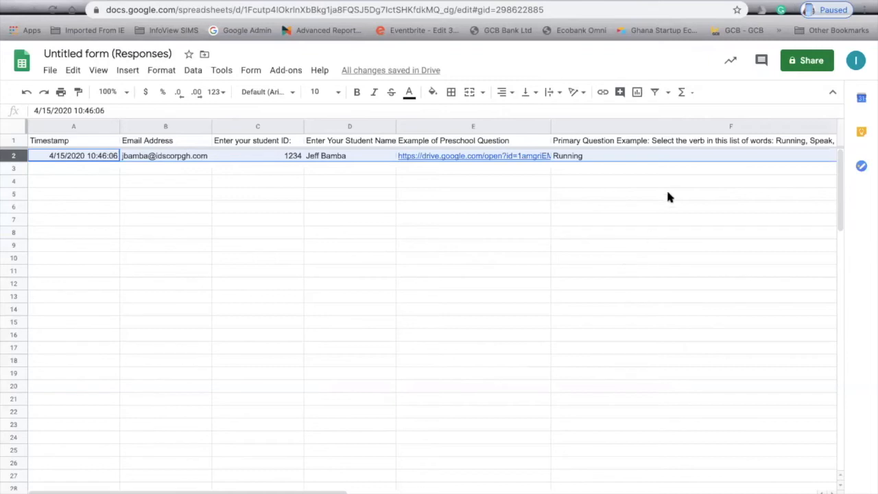
Name the form file 'Preschool Q, Primary Q, JHS Q Example' and bring up the Send dialog.
click(427, 3)
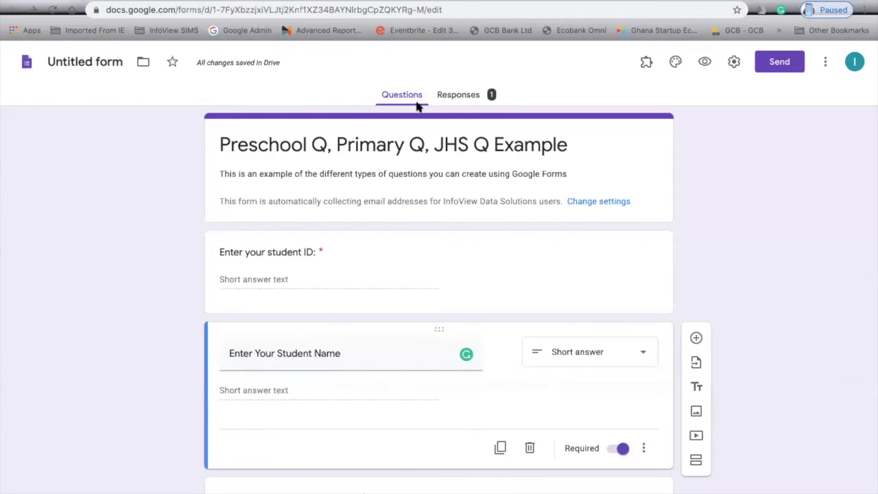
click(141, 62)
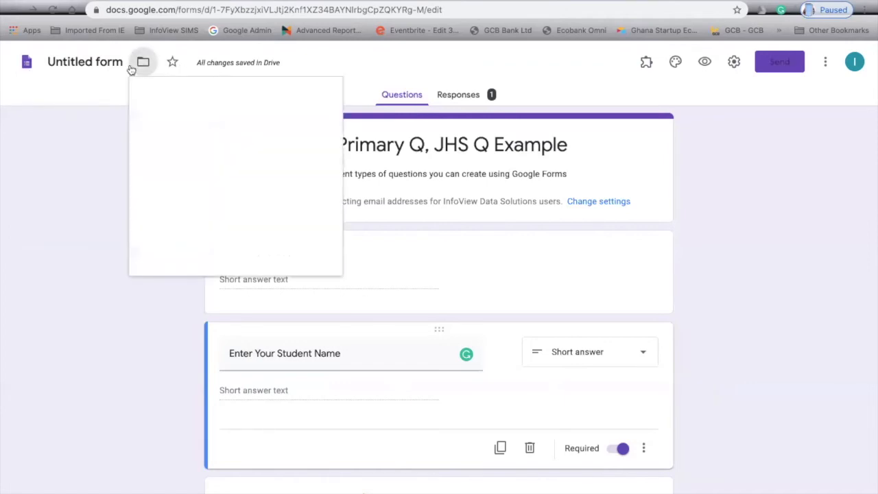
click(112, 63)
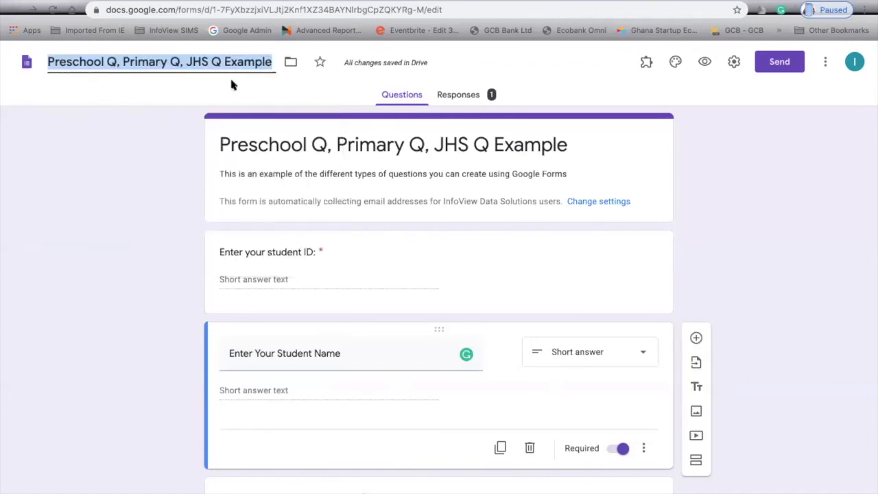
click(381, 151)
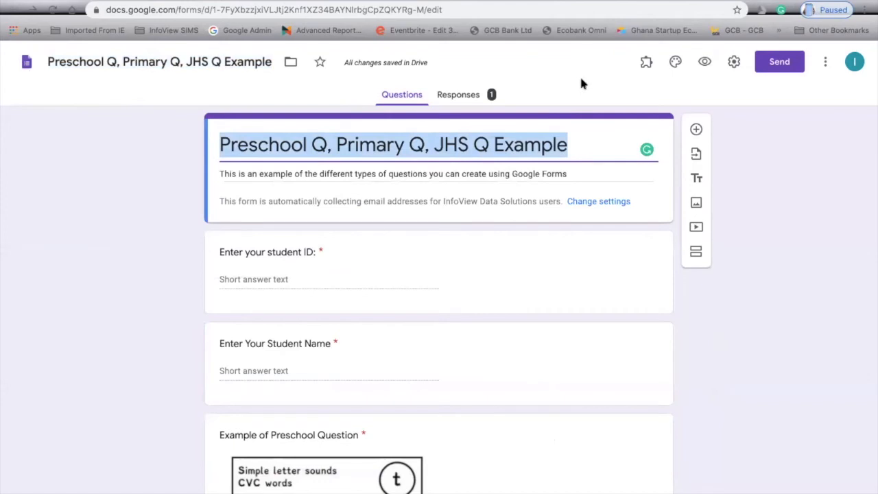
click(780, 65)
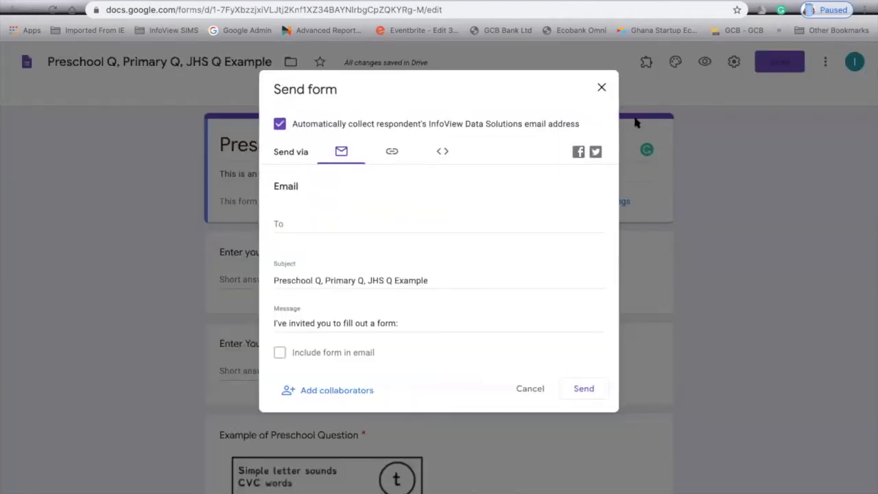
Copy the form's link with Shorten URL ticked as a forms.gle address, then close Send form.
click(307, 224)
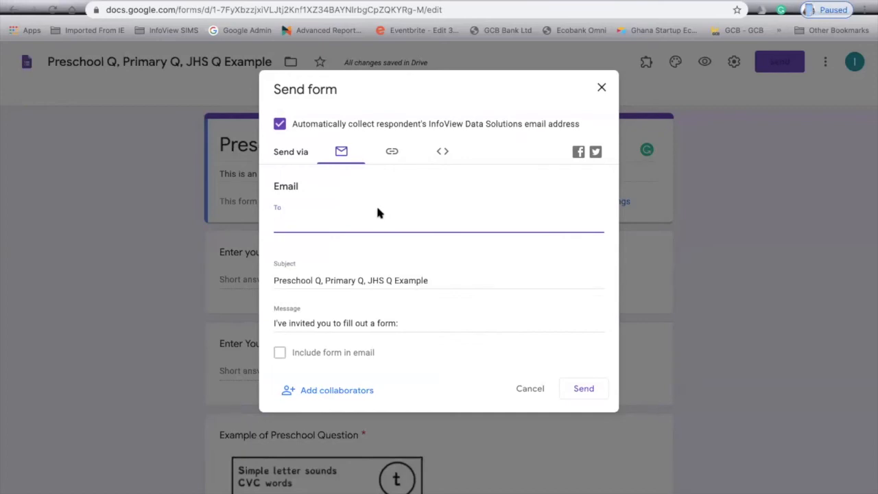
click(391, 155)
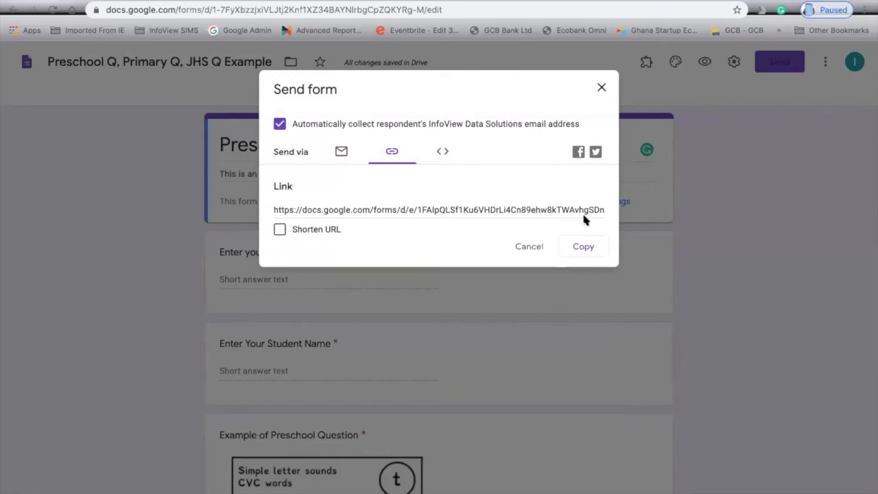
click(298, 231)
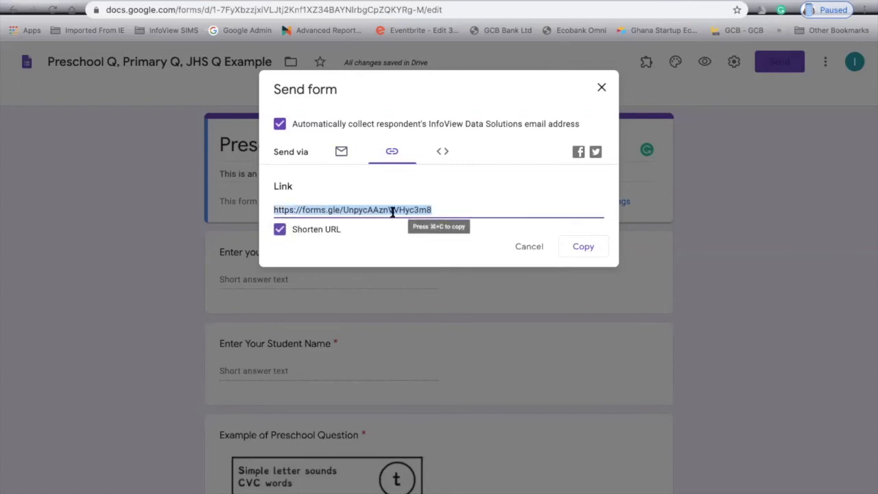
click(583, 249)
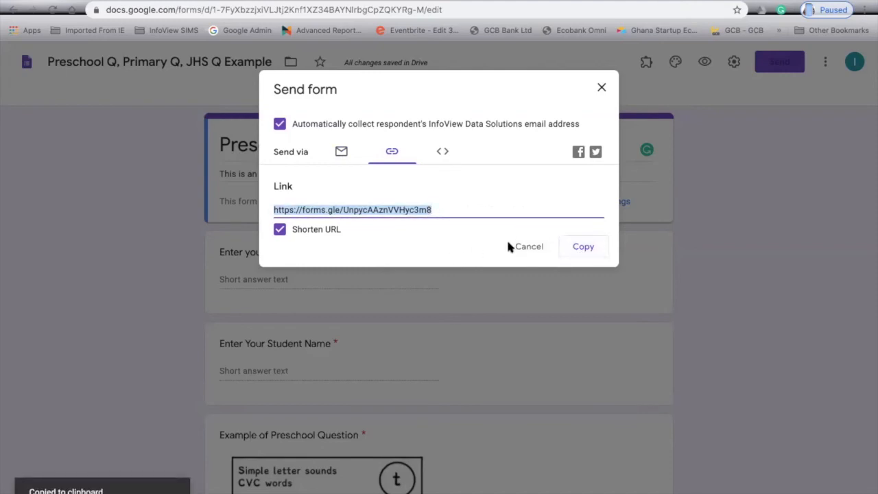
click(602, 89)
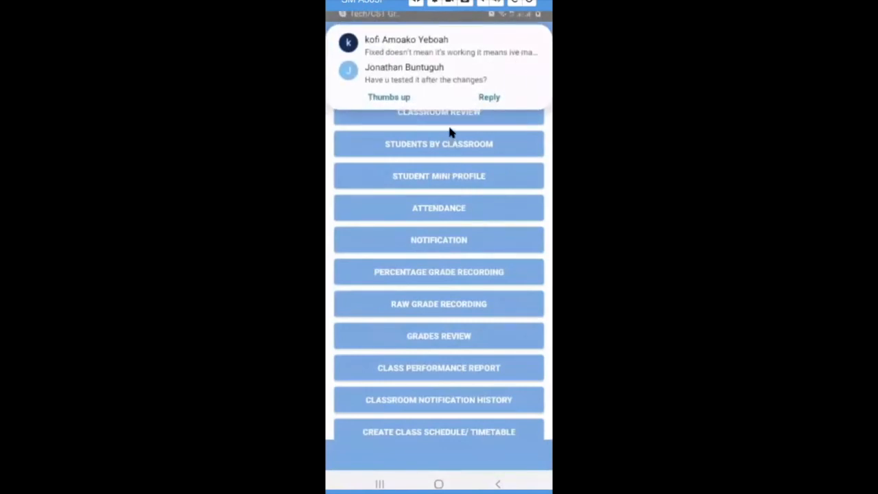
Dismiss the phone's message notification and choose NOTIFICATION from the Classroom Management menu.
drag(355, 72, 544, 93)
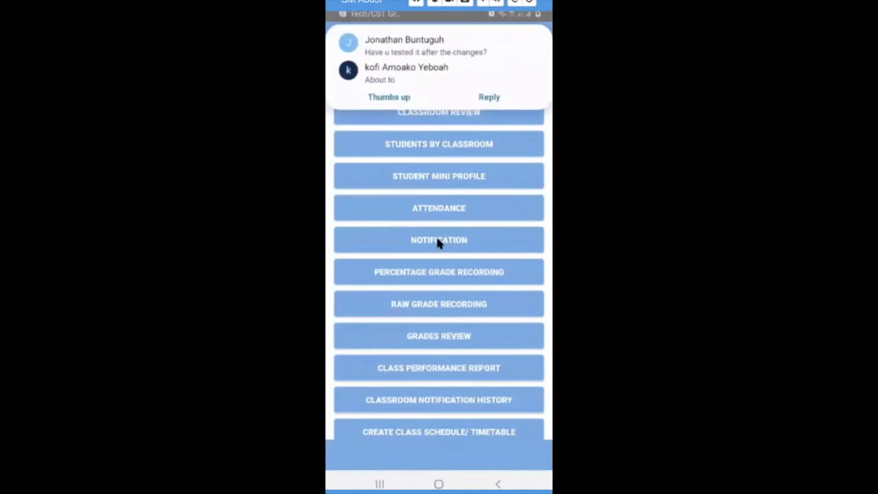
click(439, 240)
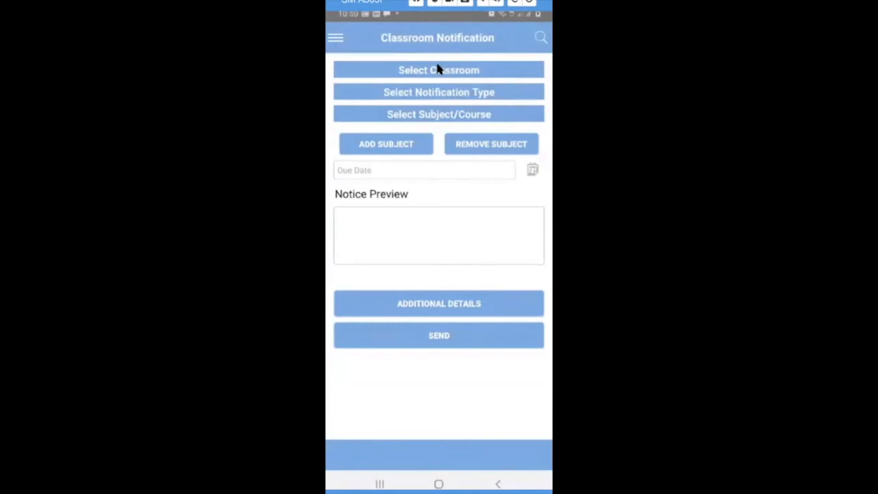
Choose Sales Class and select all 24 of its students as recipients.
click(438, 69)
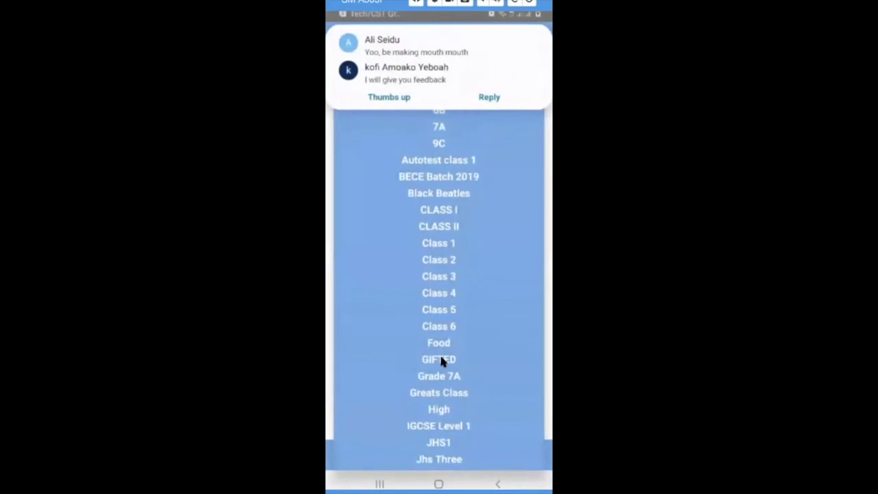
scroll(444, 412, down, 3)
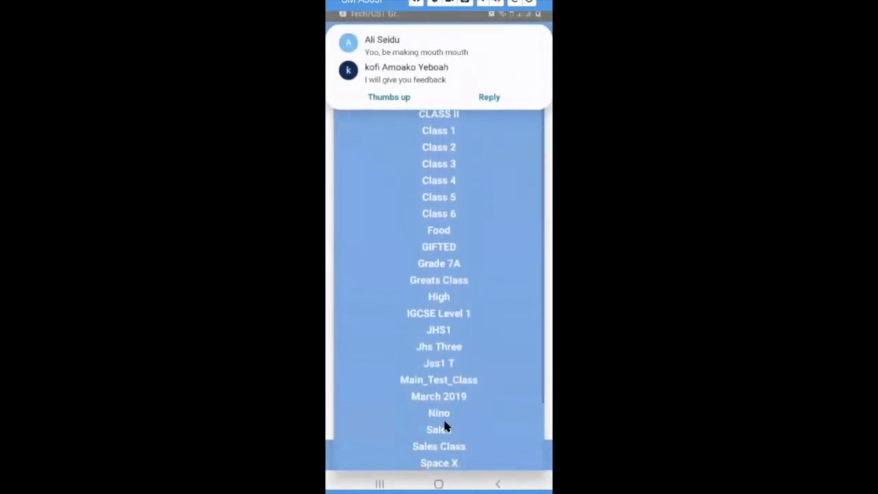
click(440, 447)
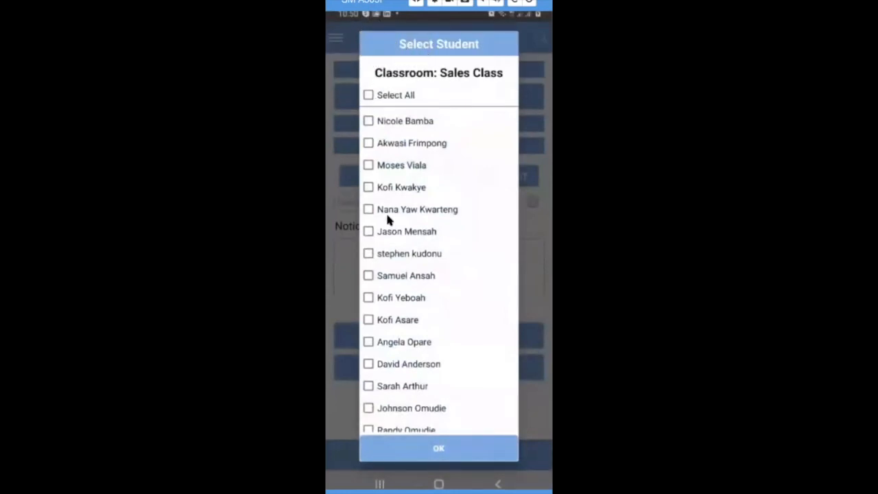
click(367, 96)
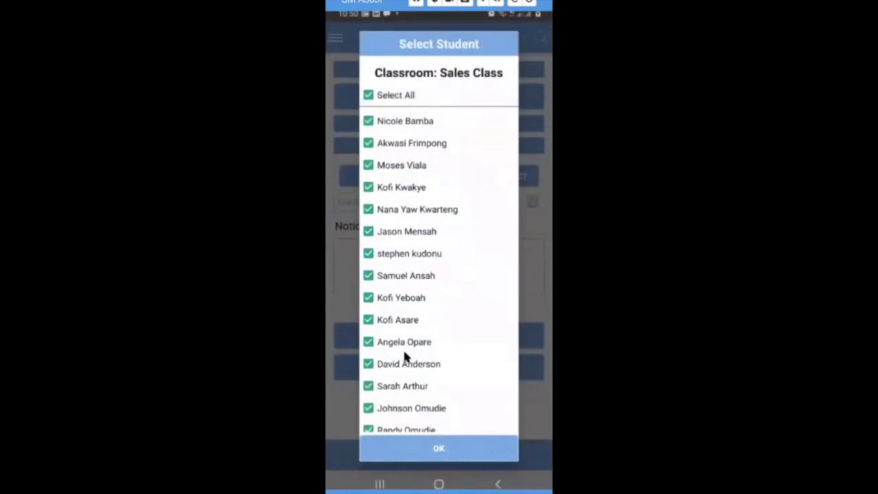
click(435, 450)
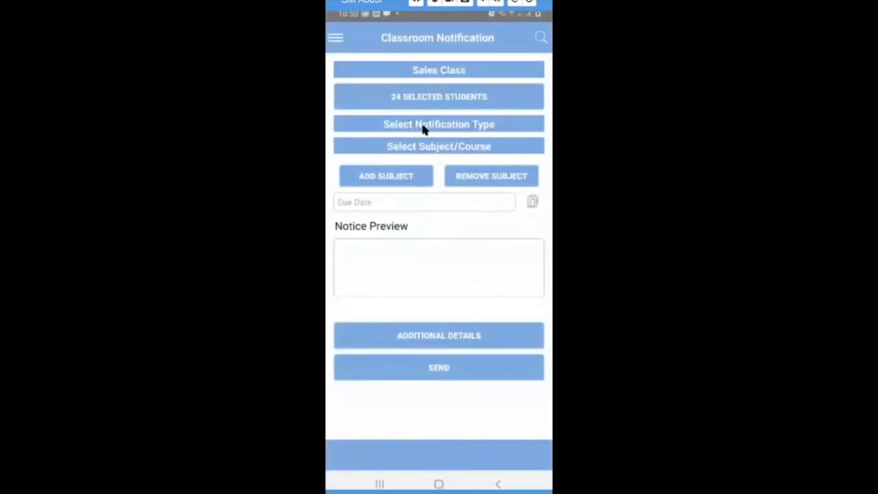
Set the notification type to Homework with Math as the first subject.
click(430, 126)
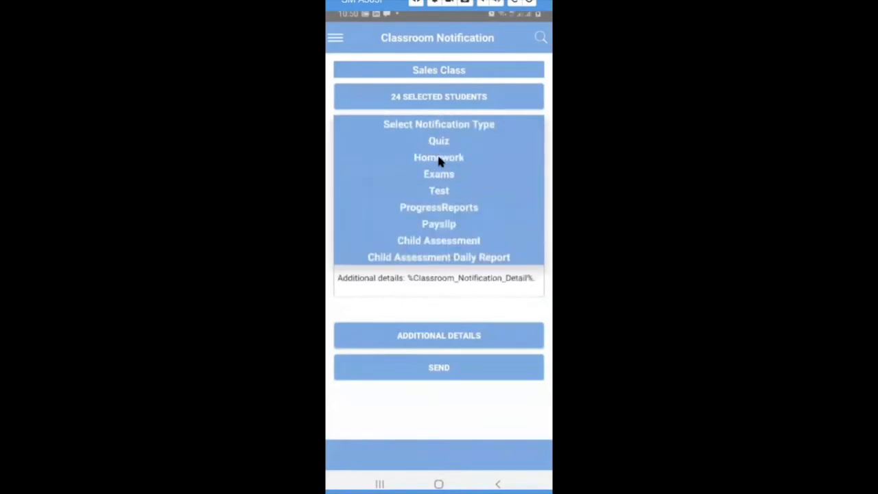
click(439, 158)
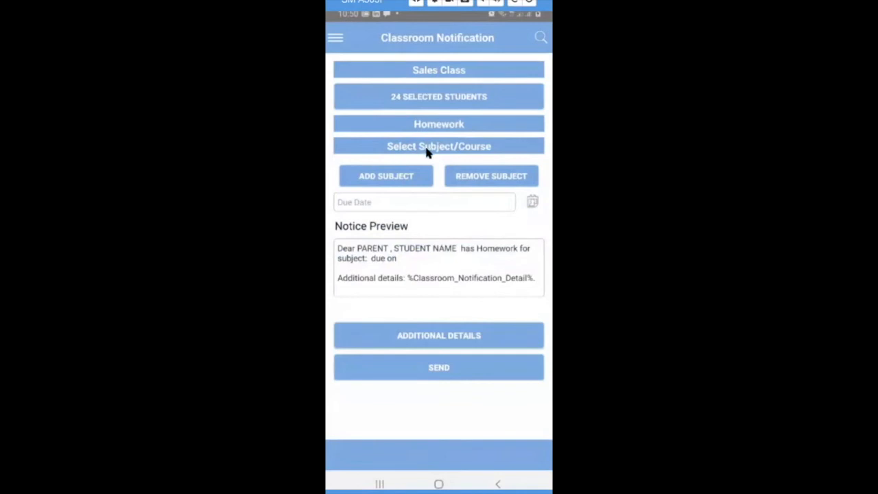
click(432, 148)
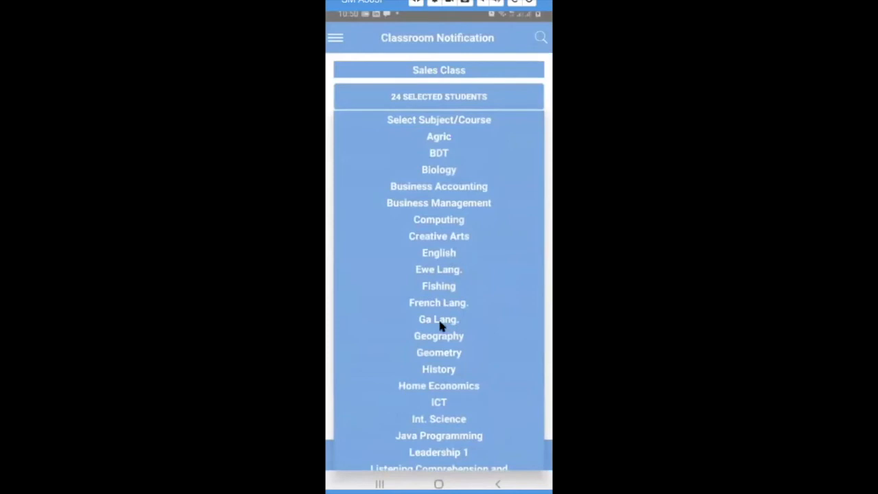
scroll(450, 414, down, 1)
scroll(450, 412, down, 3)
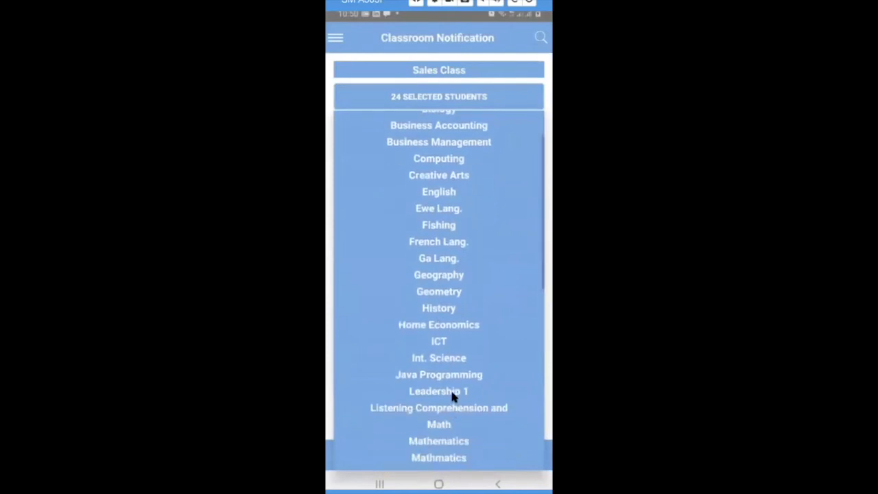
click(440, 424)
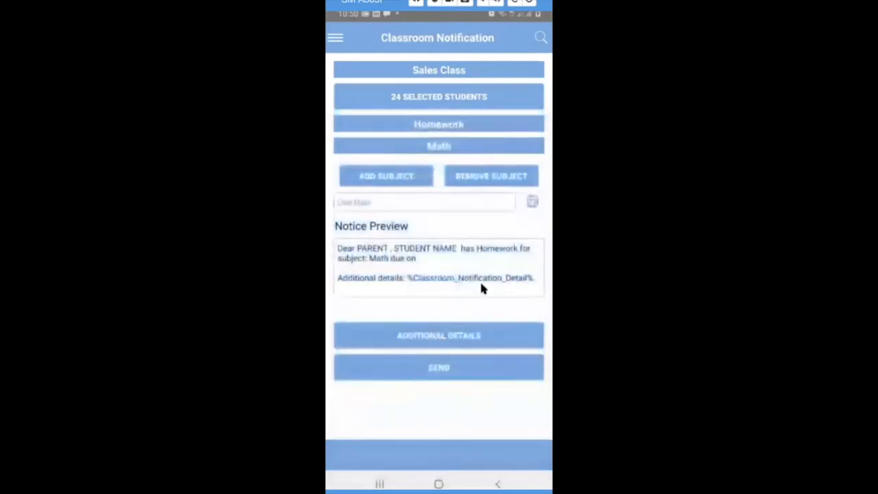
Add Science and Creative Arts as the second and third homework subjects.
click(389, 178)
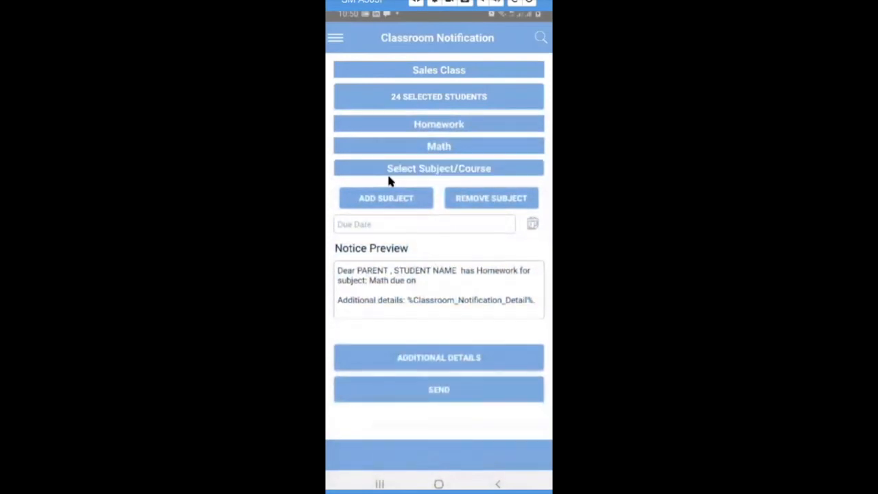
click(446, 170)
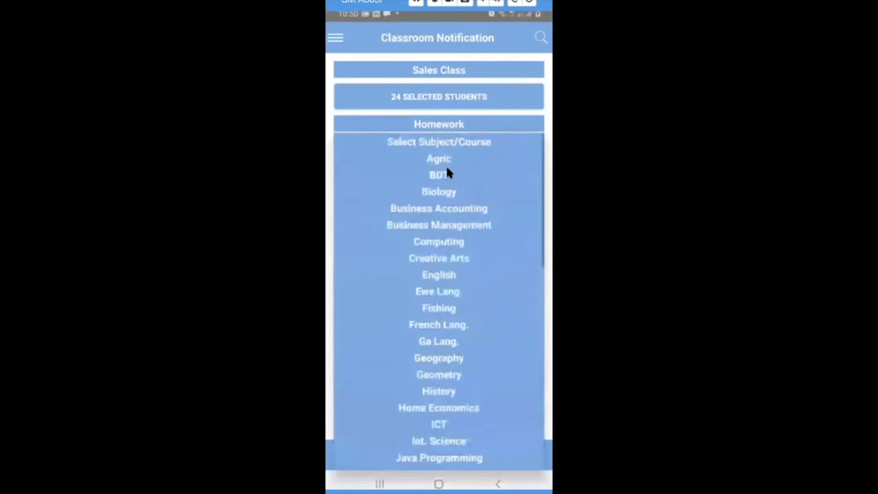
scroll(455, 320, down, 5)
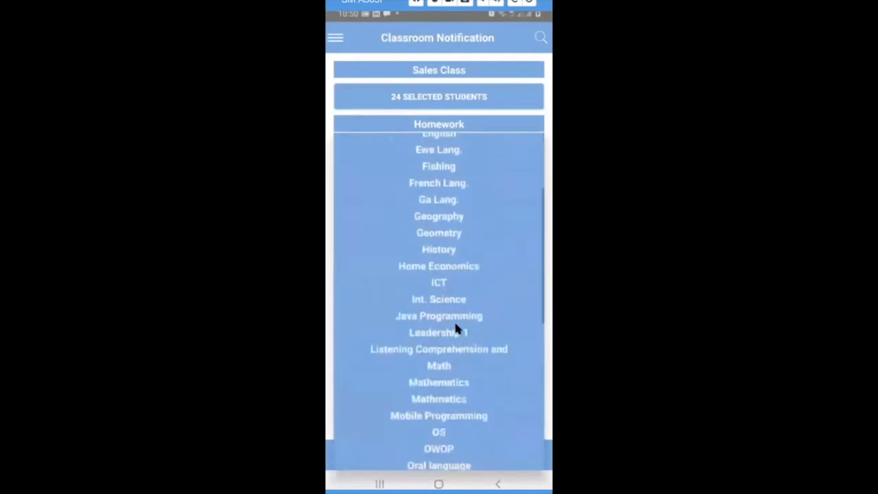
scroll(455, 325, down, 5)
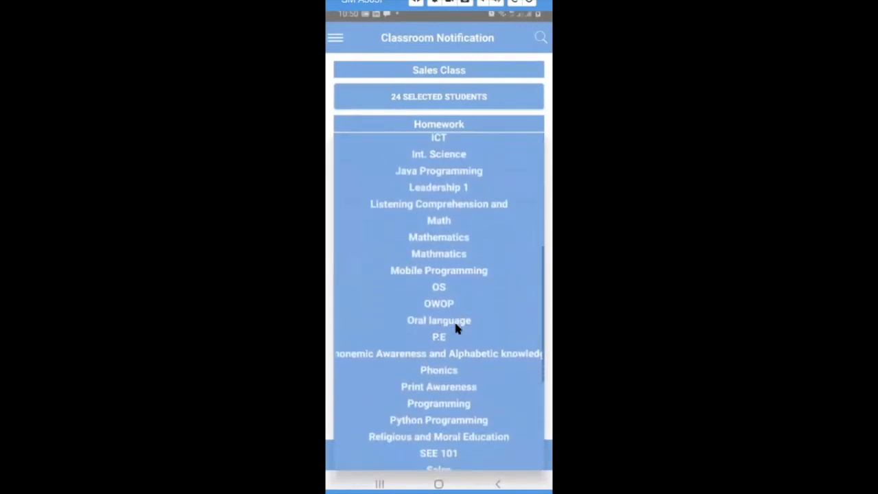
scroll(456, 328, down, 1)
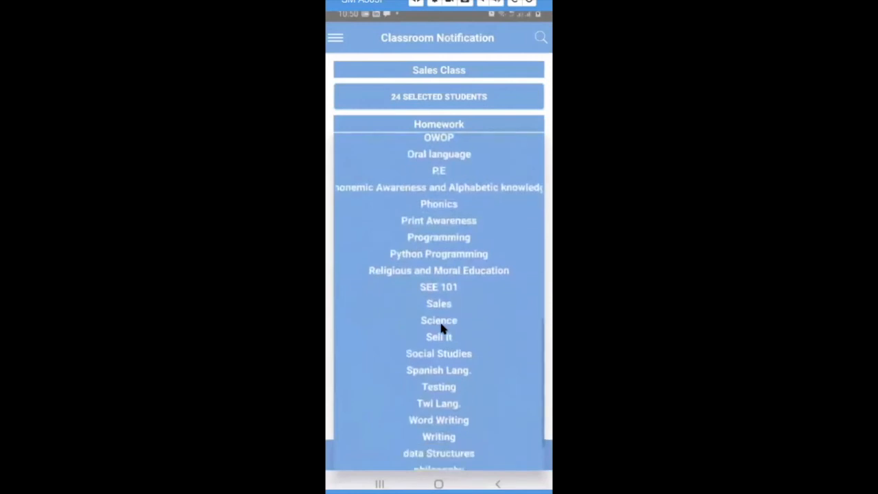
click(446, 321)
click(391, 199)
click(445, 190)
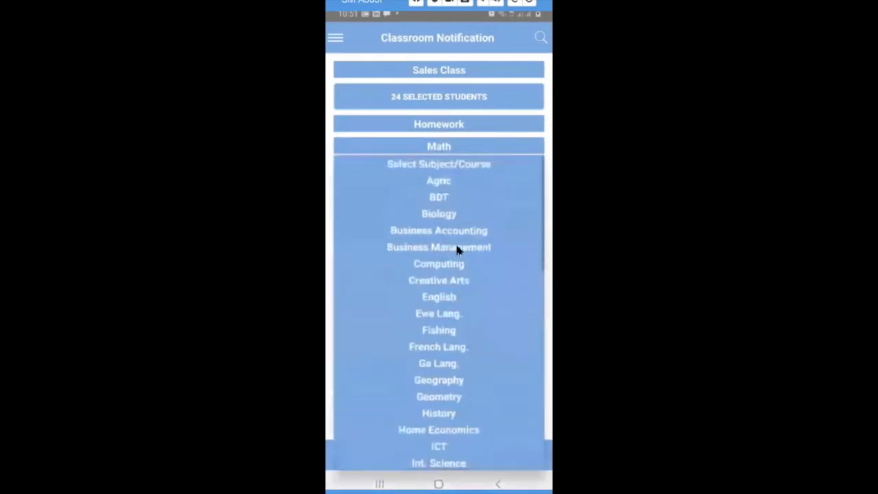
click(447, 280)
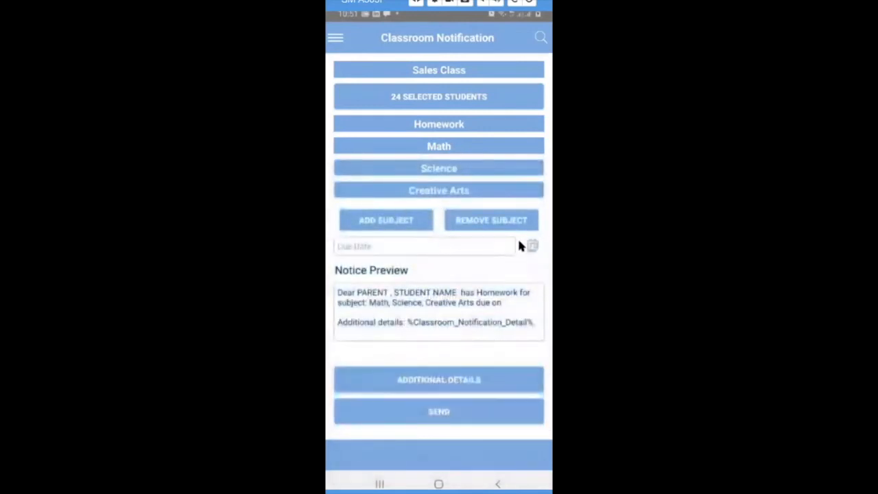
Pick Fri, 17/04/2020 as the due date, dismiss the Vysor ad, and open ADDITIONAL DETAILS.
click(533, 246)
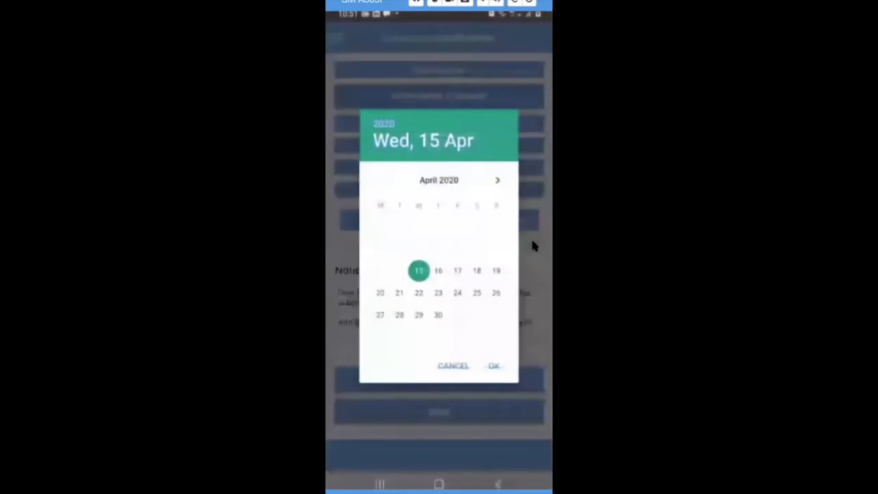
click(457, 269)
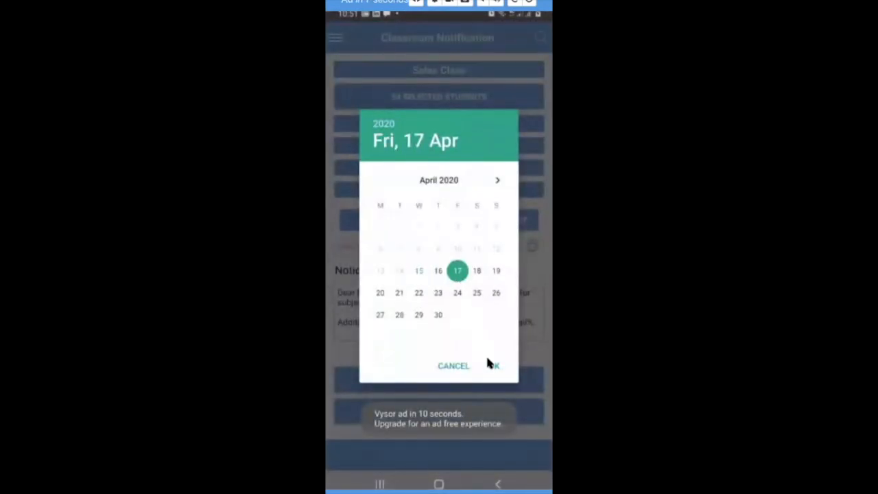
click(491, 366)
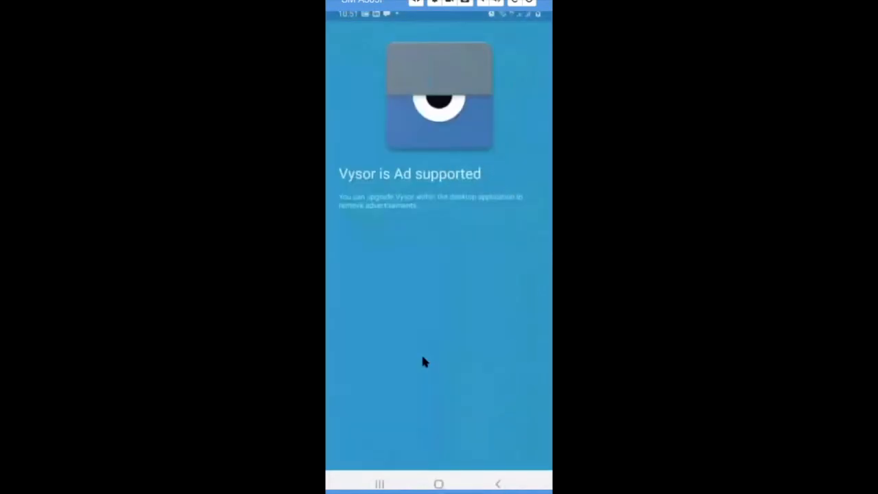
click(445, 363)
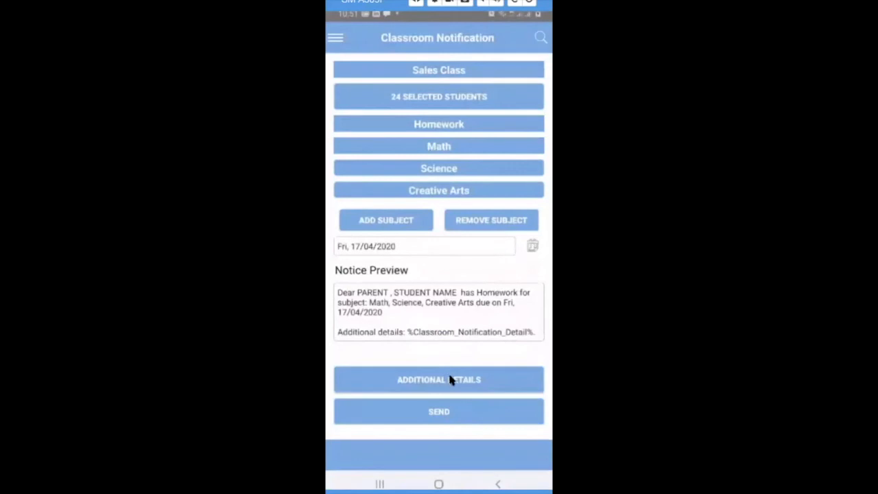
click(437, 382)
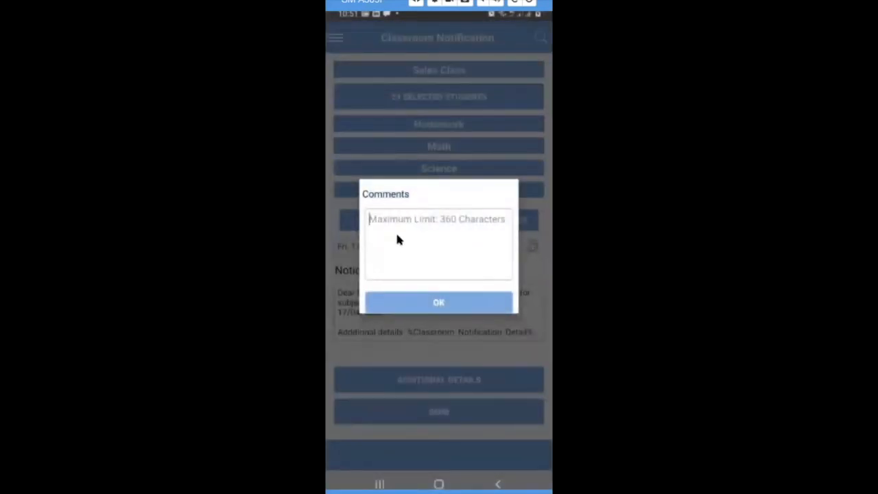
click(396, 238)
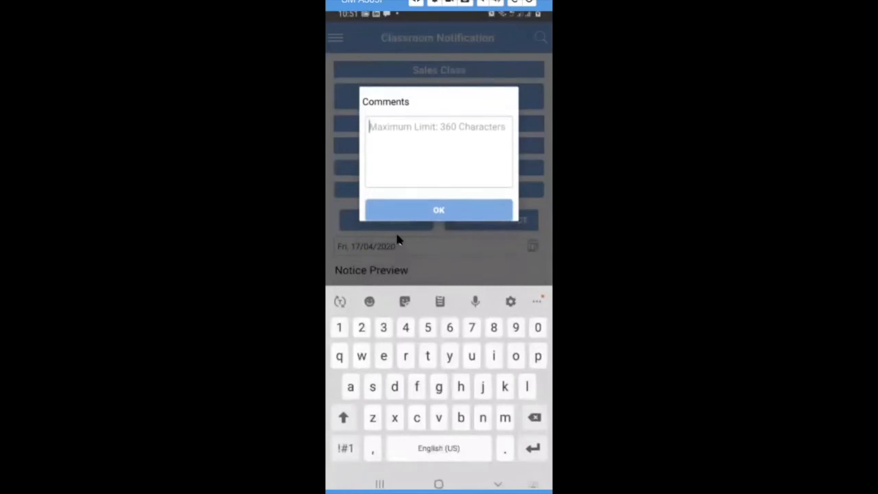
text(https://forms.gle/UnpycAAznVVHyc3m8)
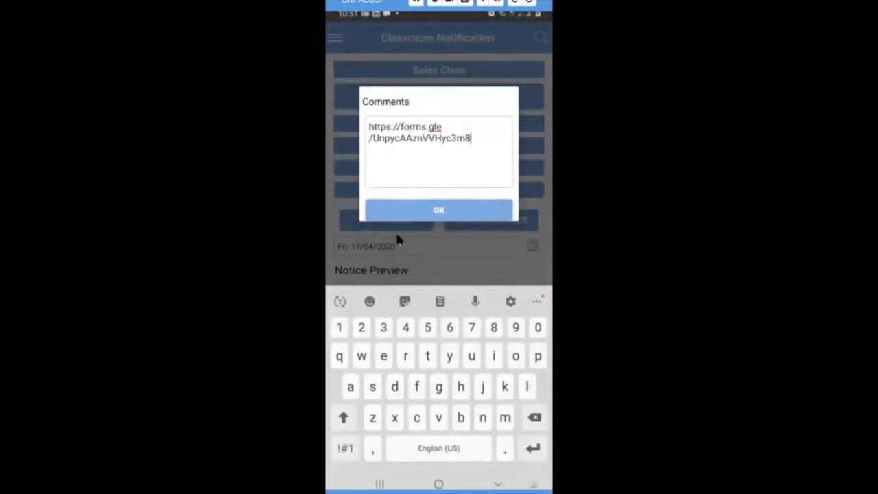
click(433, 212)
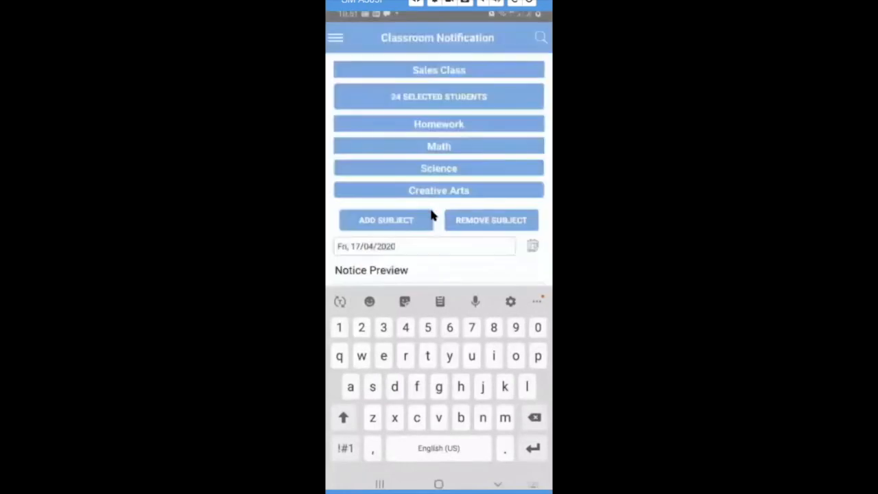
click(500, 484)
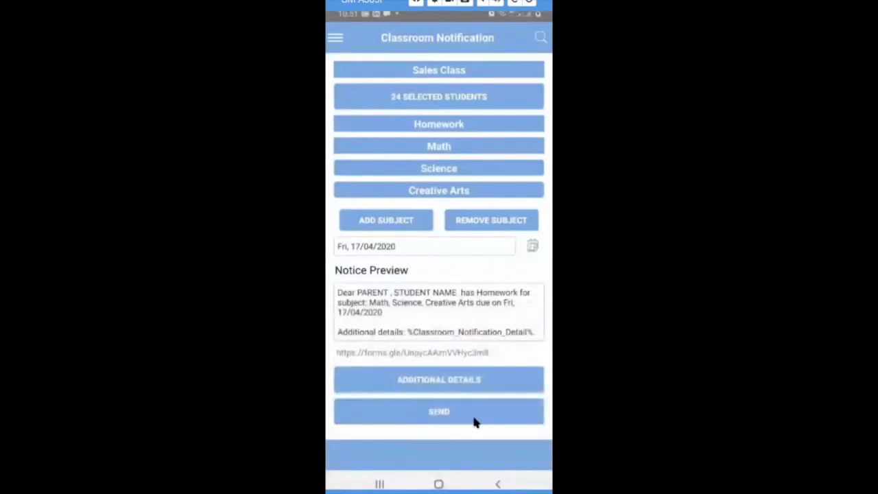
Send the homework notice to the selected students, confirming and acknowledging the success message.
click(434, 411)
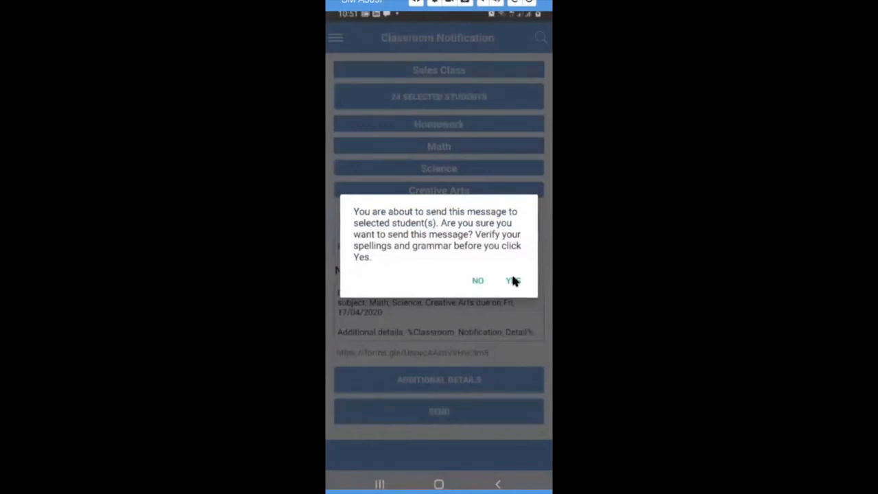
click(513, 280)
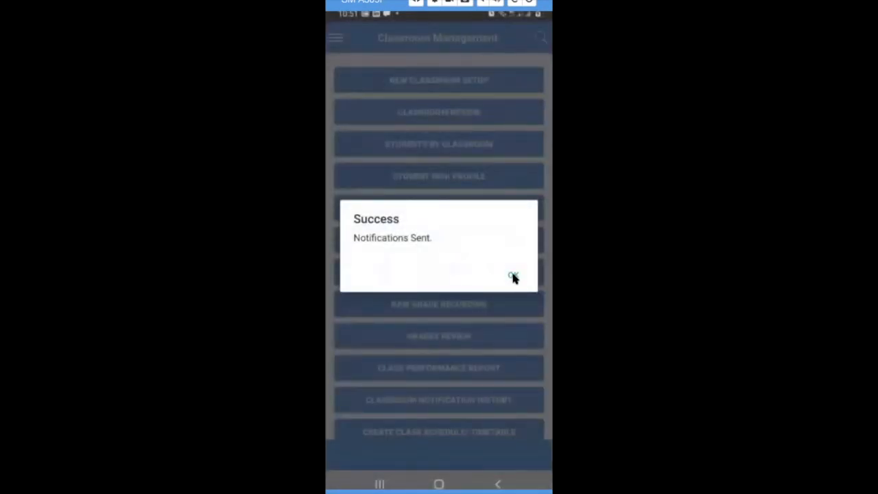
click(514, 277)
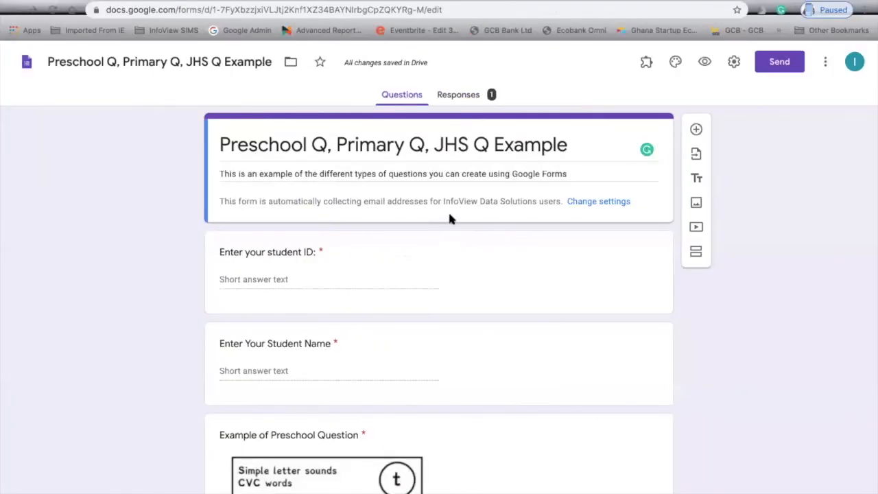
Check the form's installed add-ons, then choose Add-ons from the More menu.
scroll(471, 347, down, 2)
scroll(471, 347, down, 2)
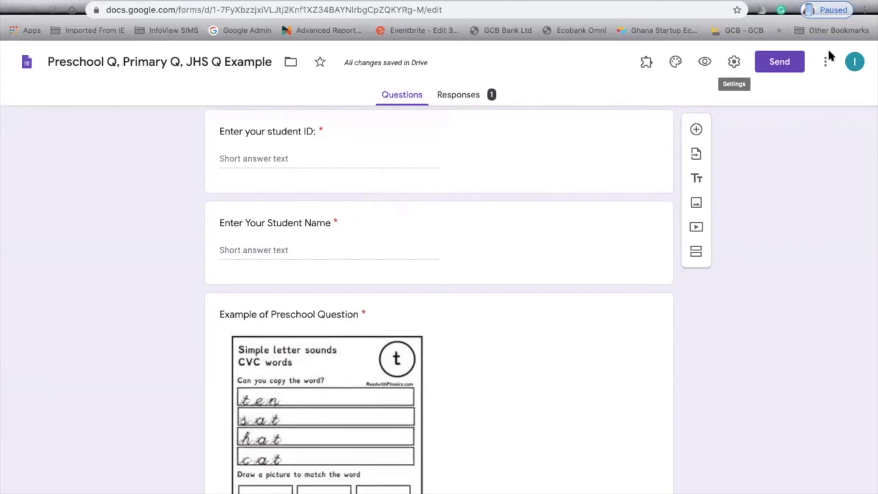
click(647, 63)
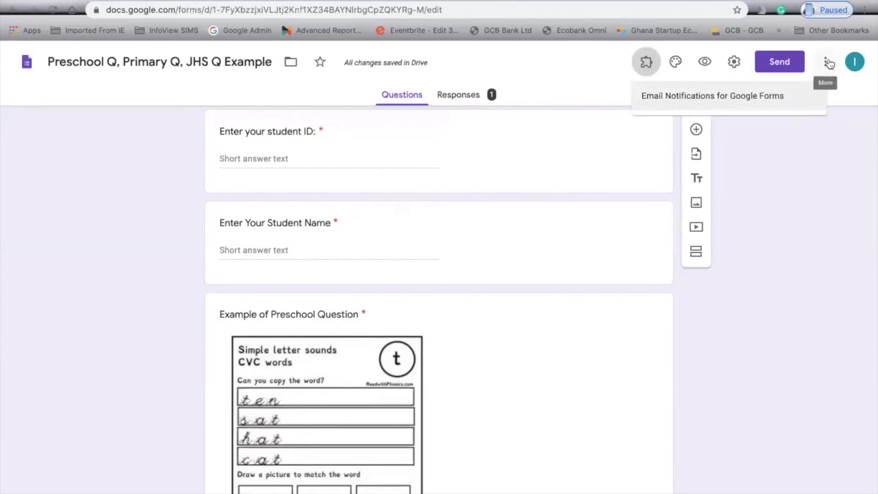
click(851, 139)
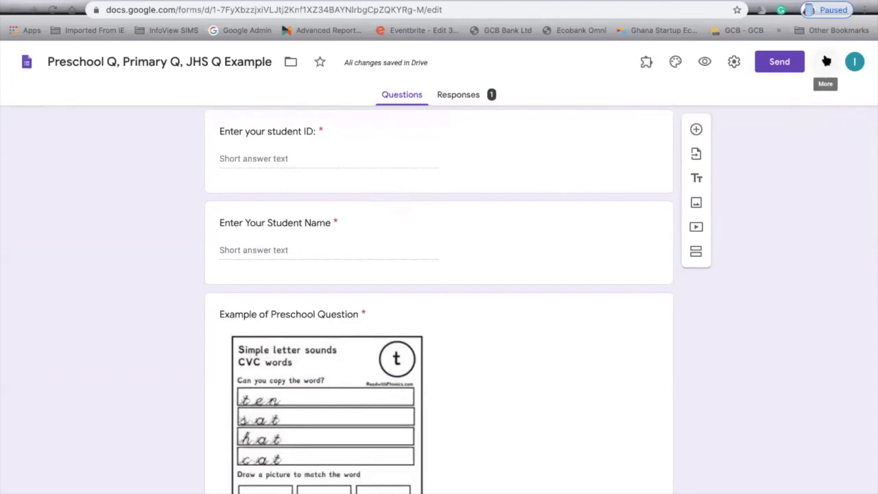
click(826, 61)
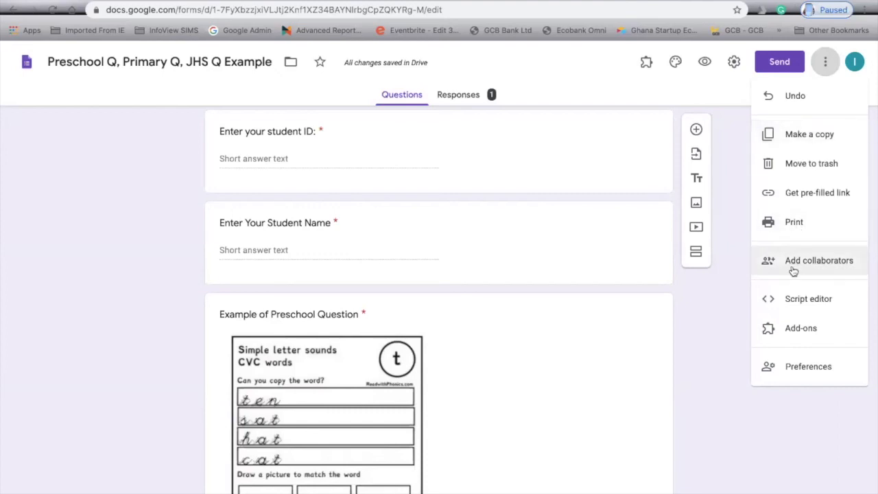
click(811, 335)
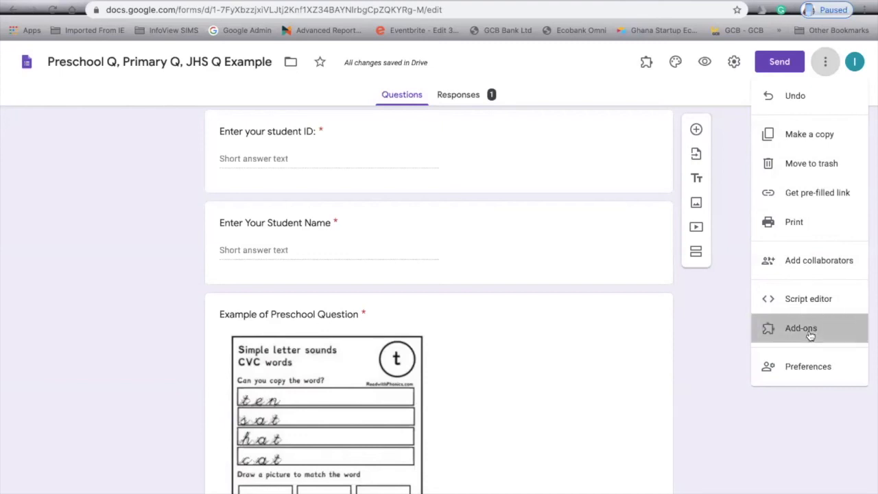